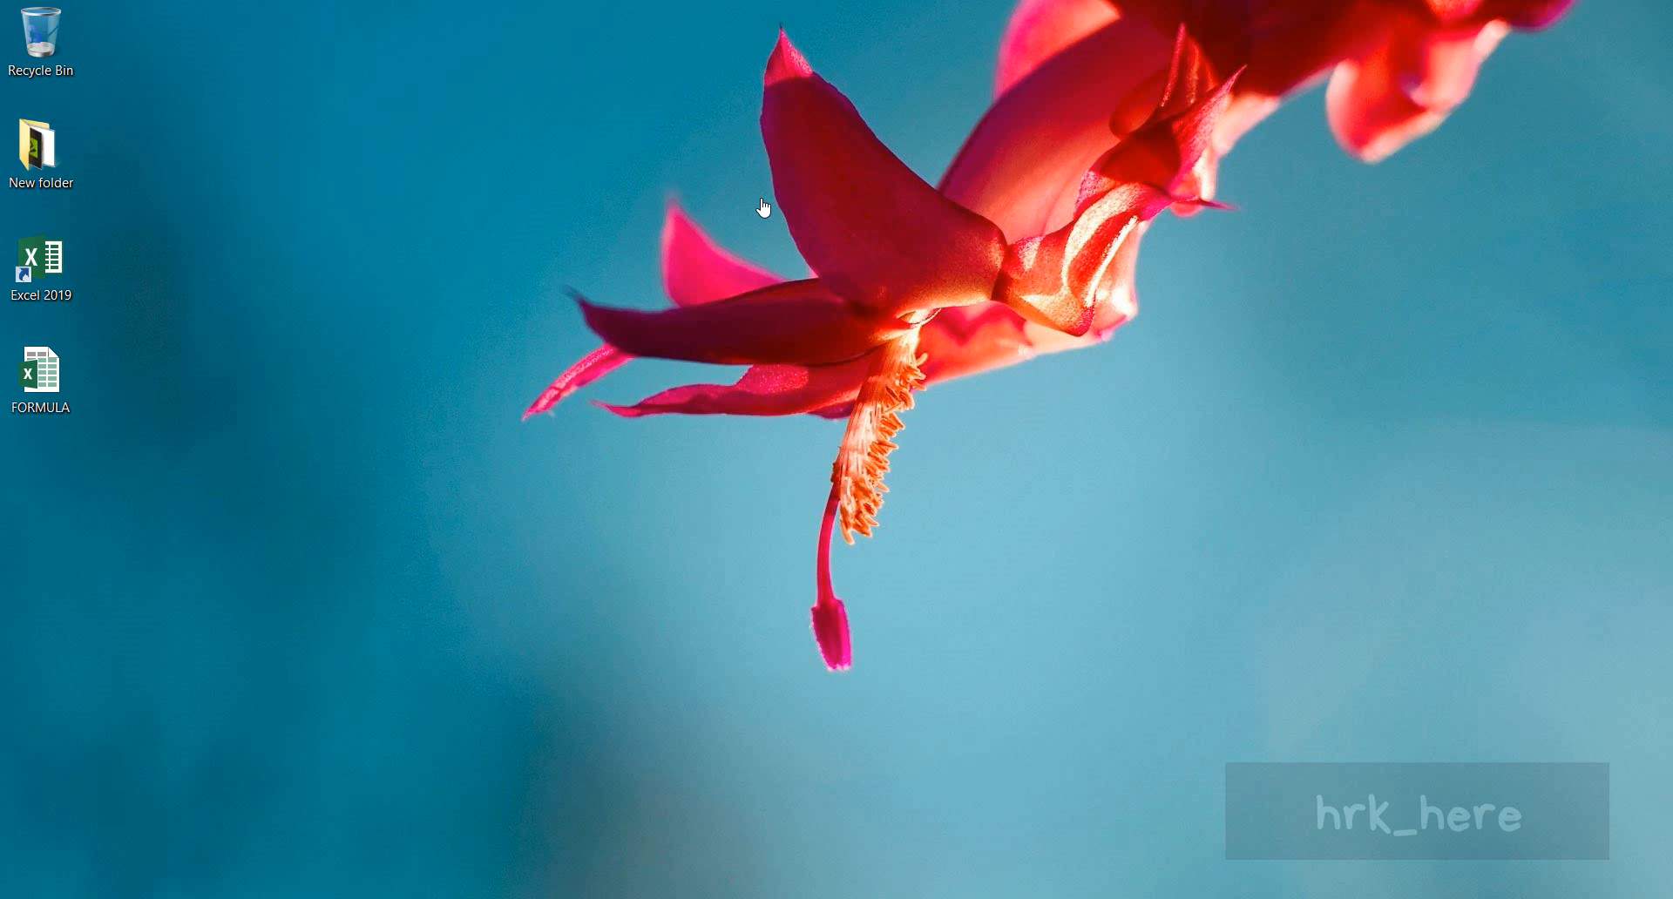
Launch Excel 2019 and open the recent FORMULA workbook.
double_click(45, 270)
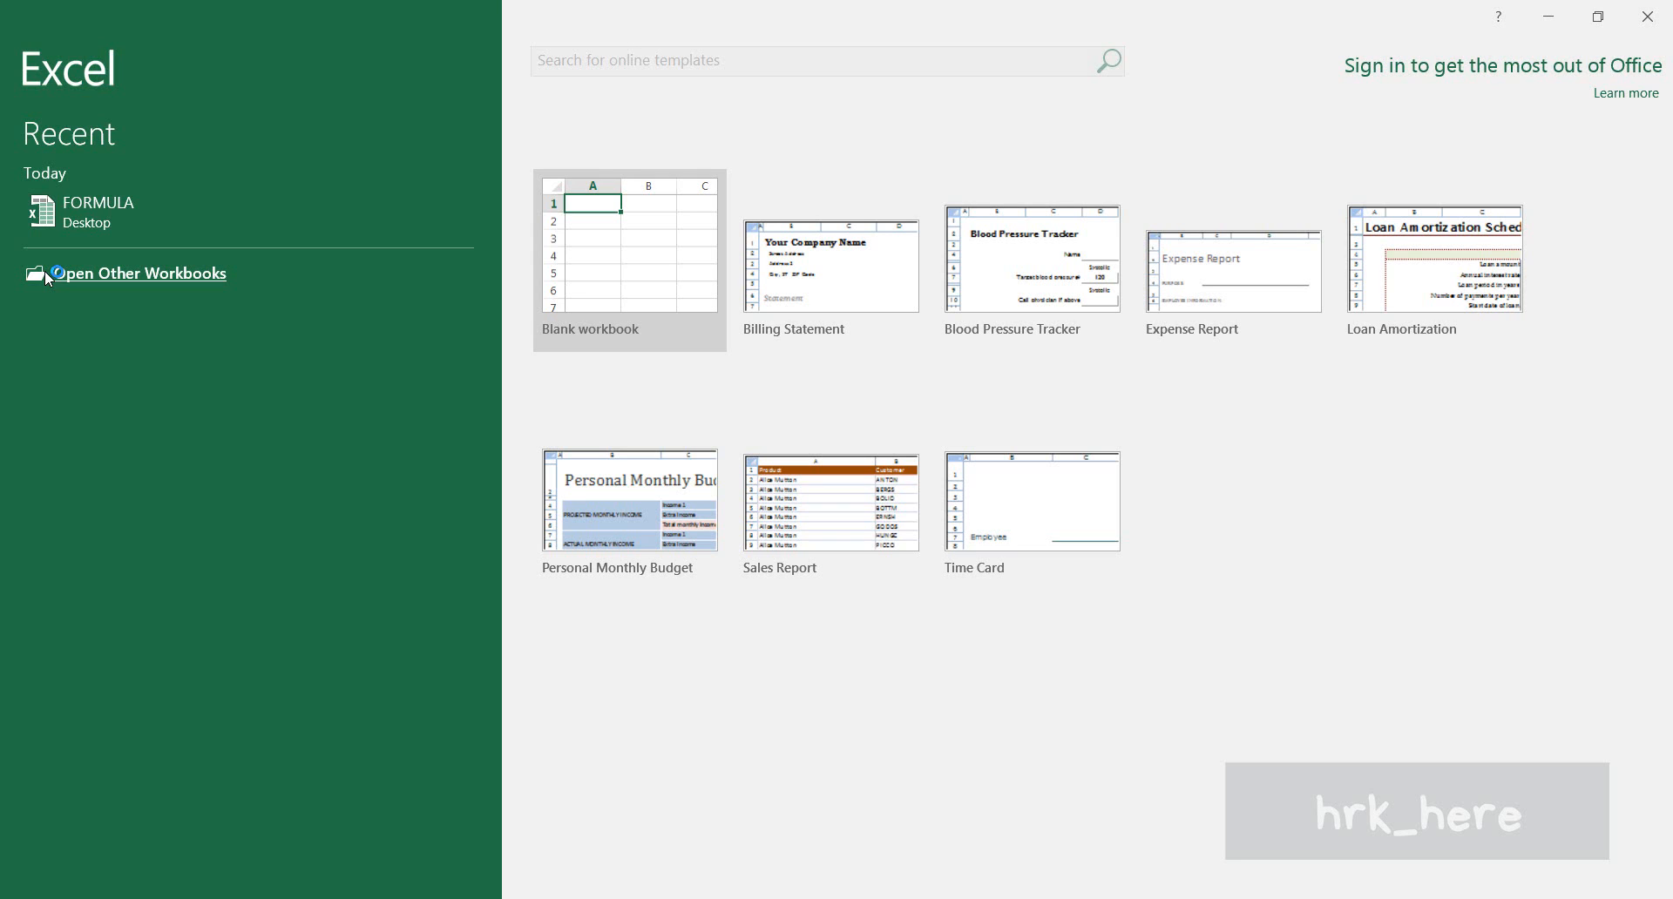
click(87, 212)
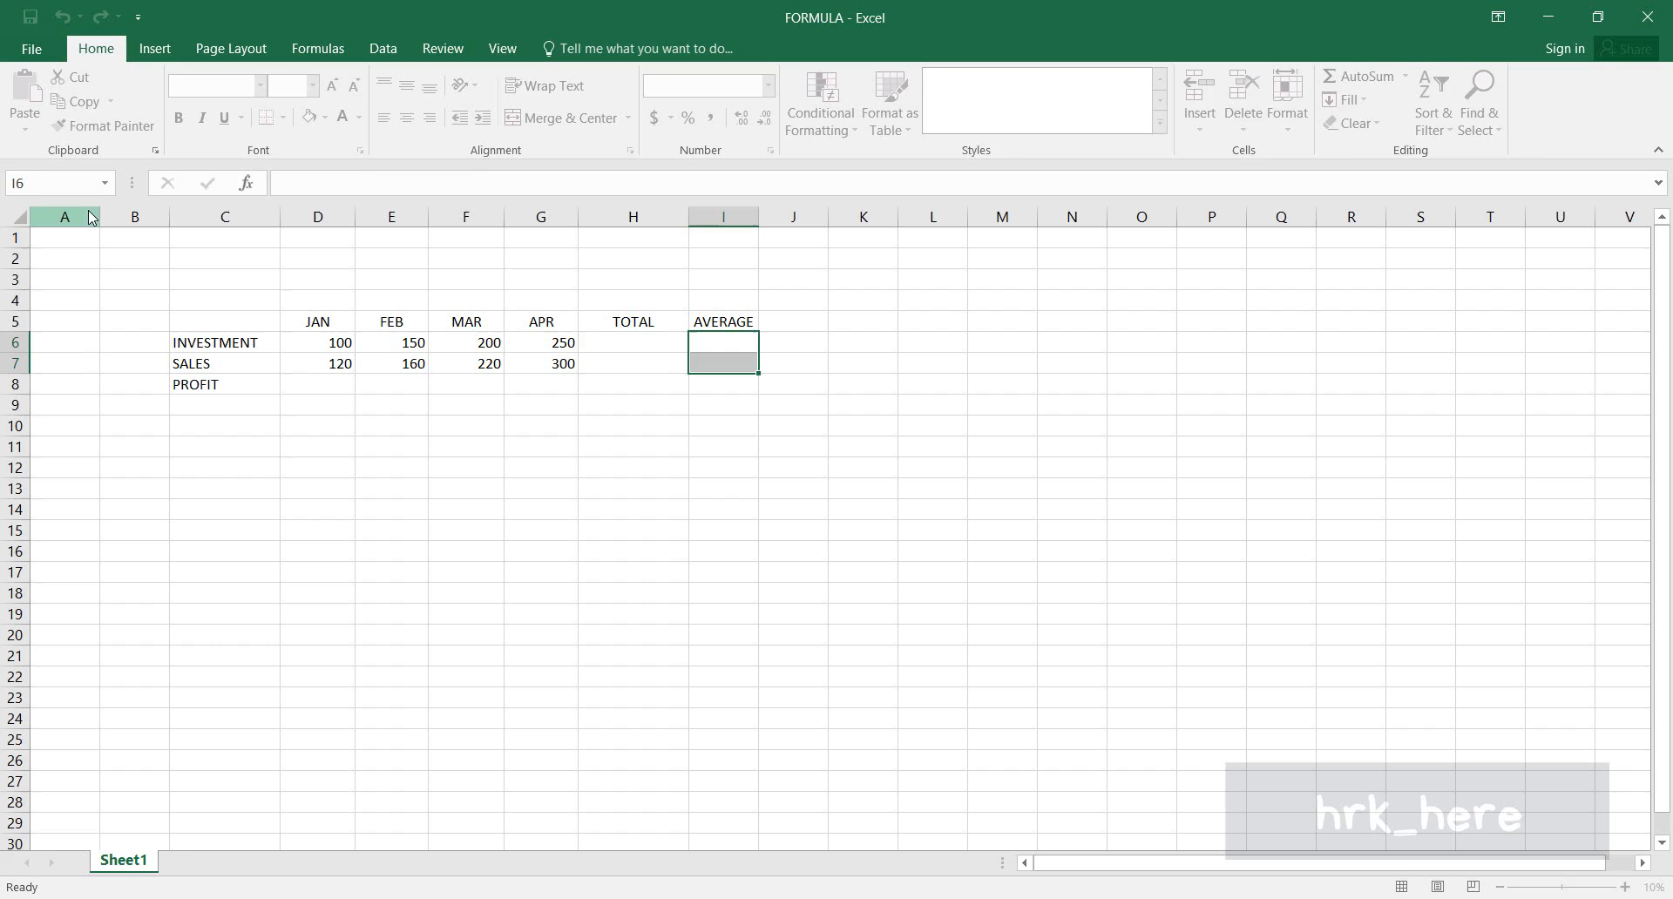
click(672, 426)
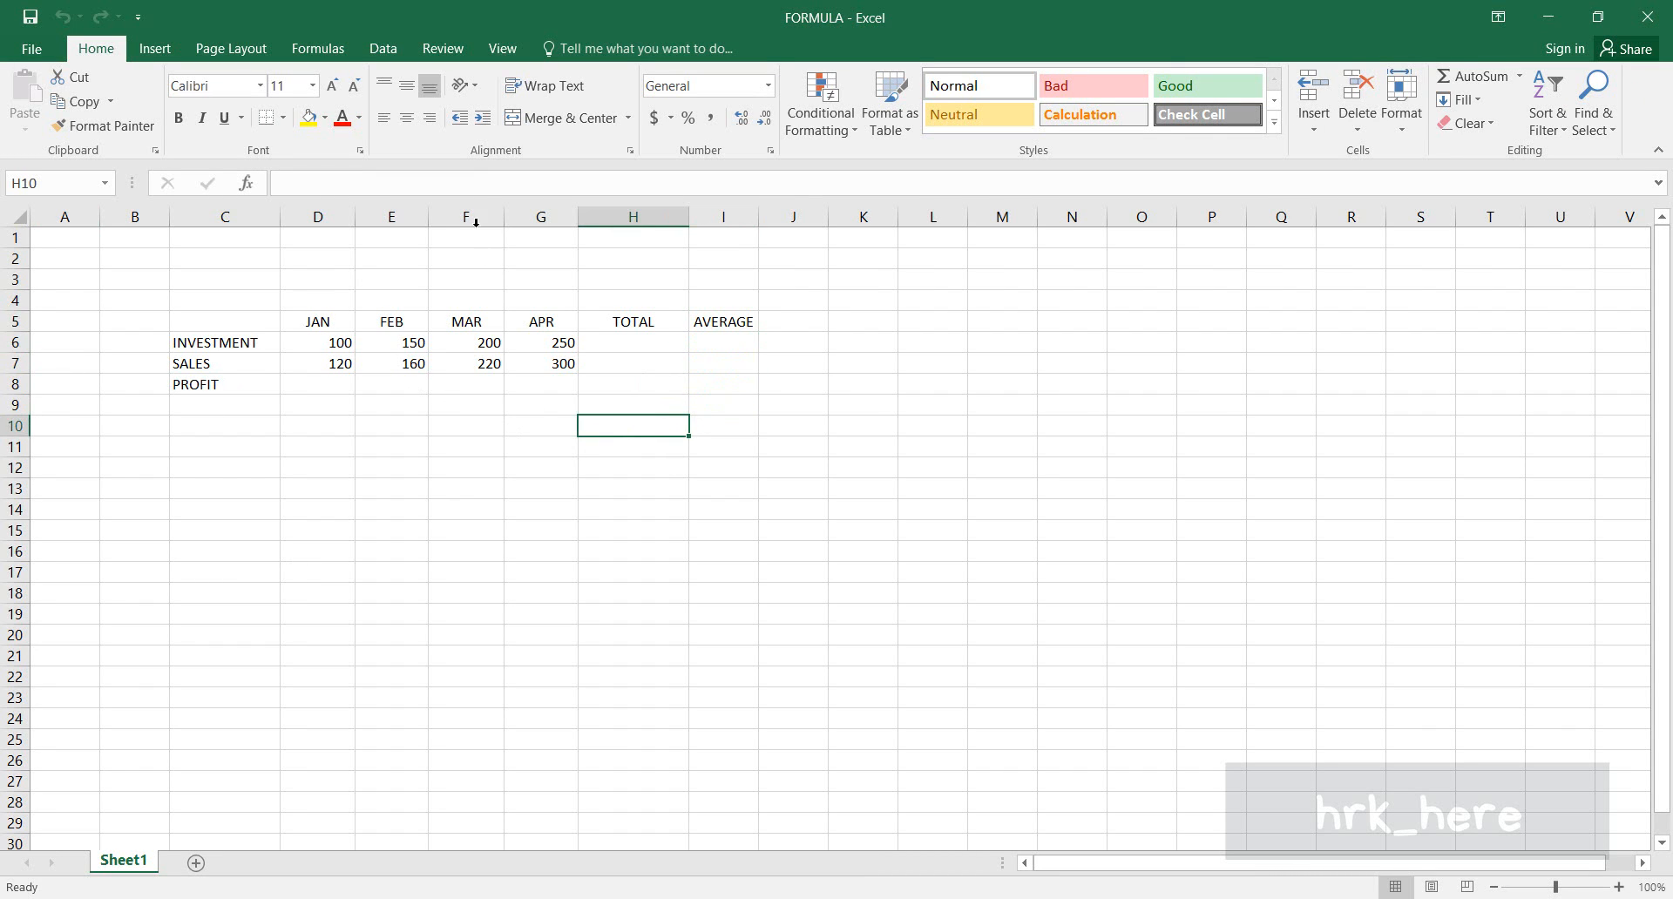
Examine the month headings in row 5 and the INVESTMENT figures from January to April.
click(410, 347)
click(331, 321)
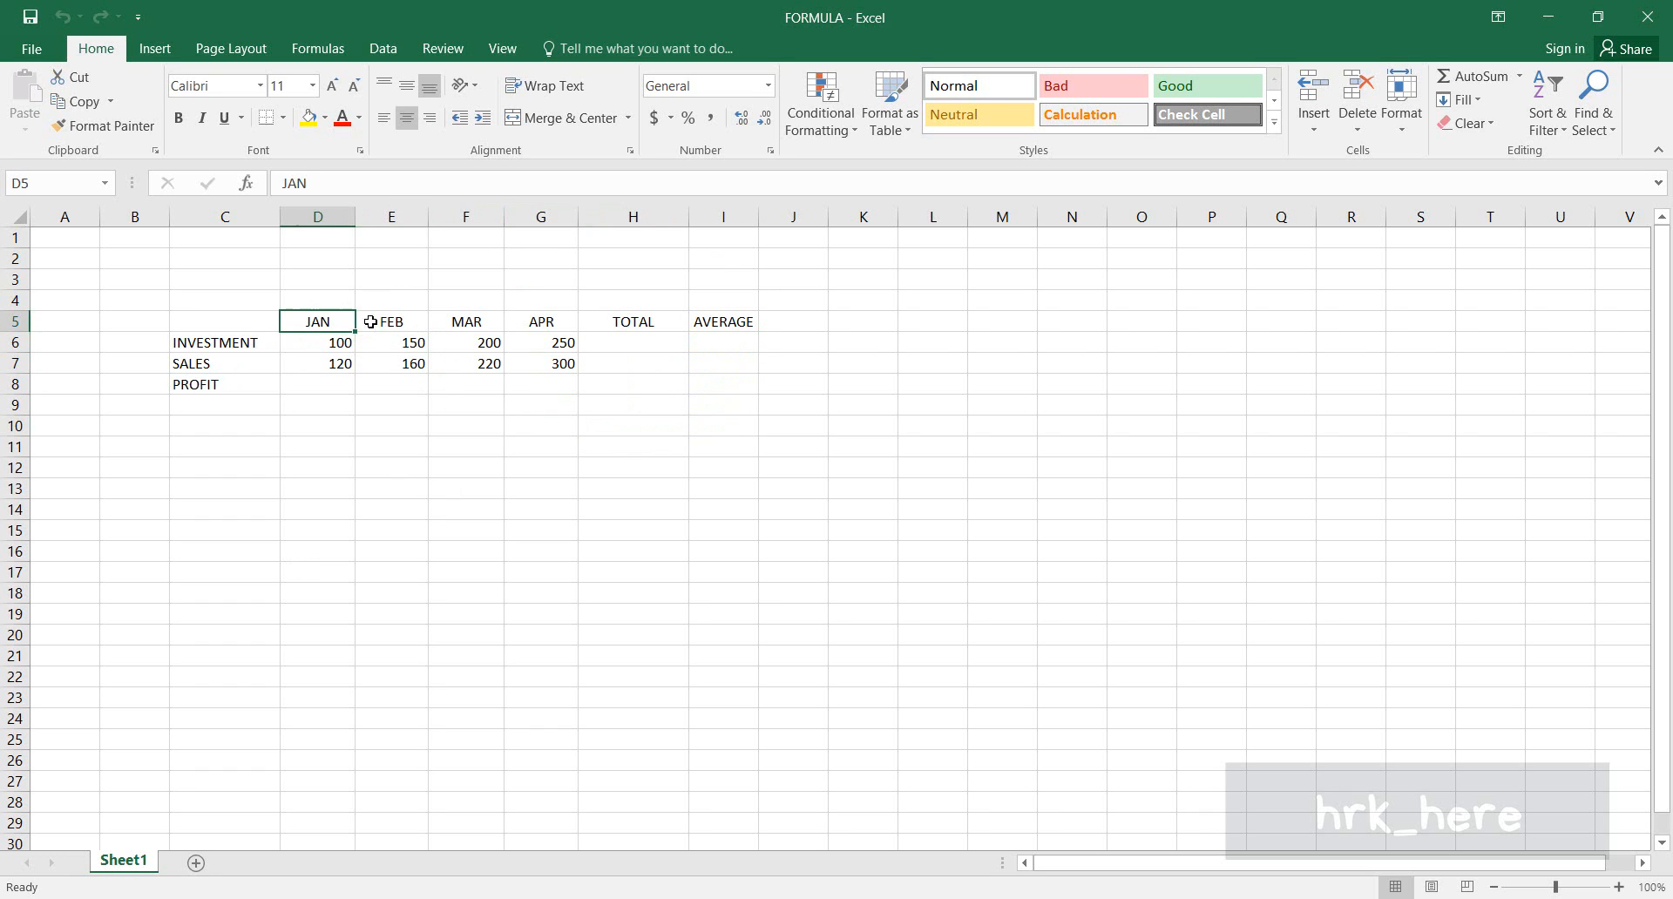
click(383, 321)
click(481, 324)
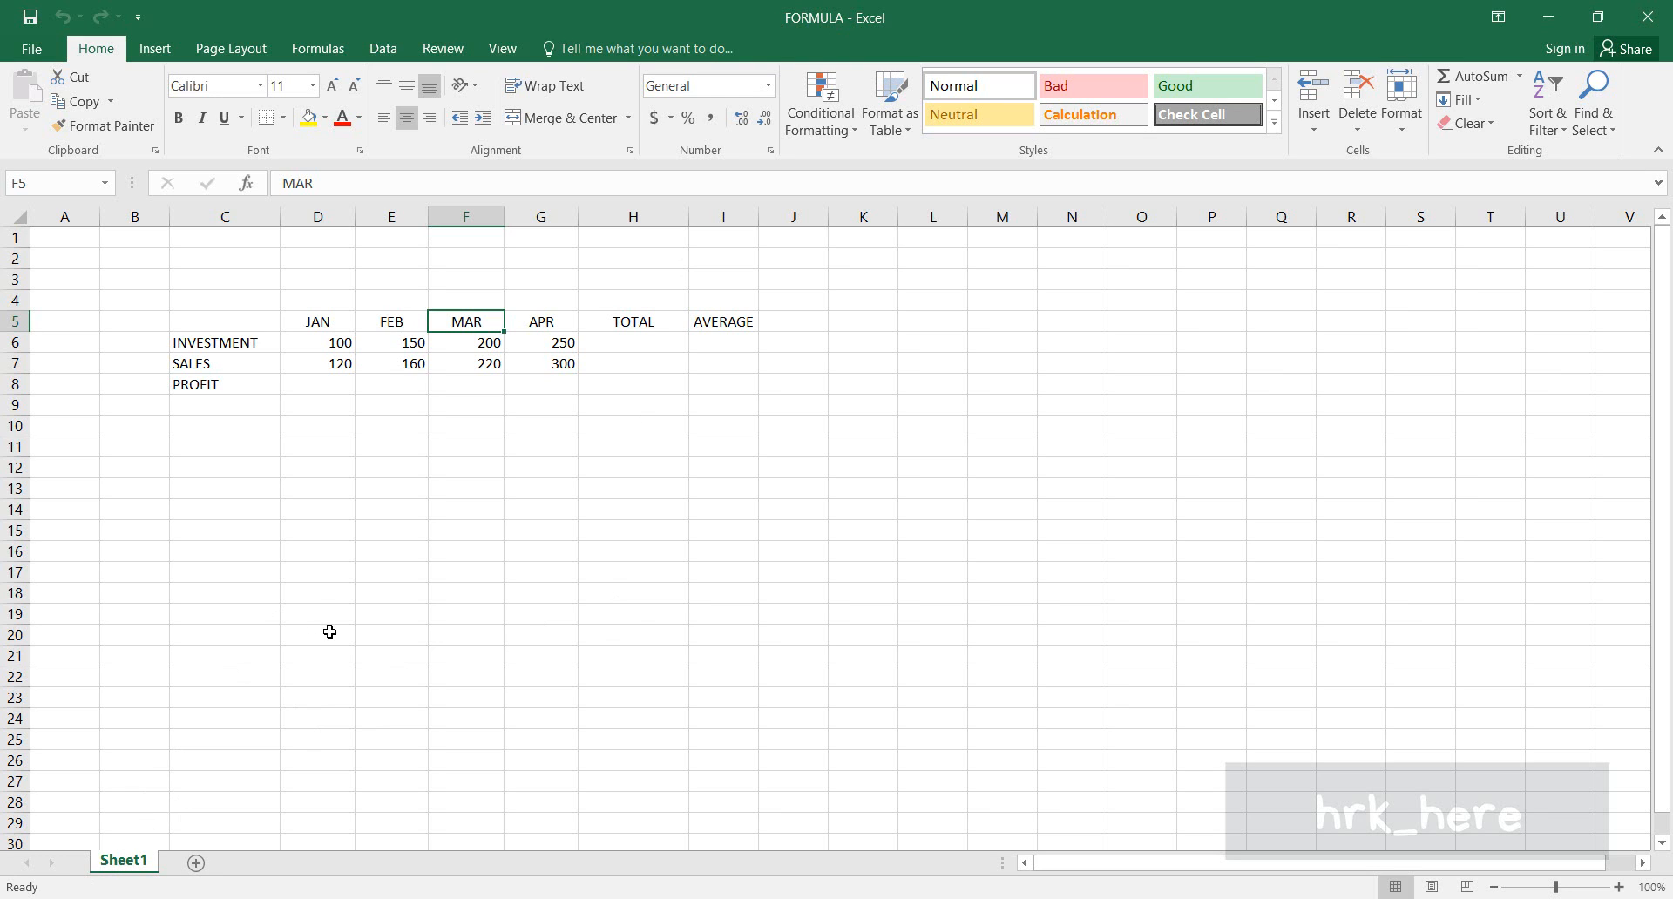
click(287, 626)
click(514, 467)
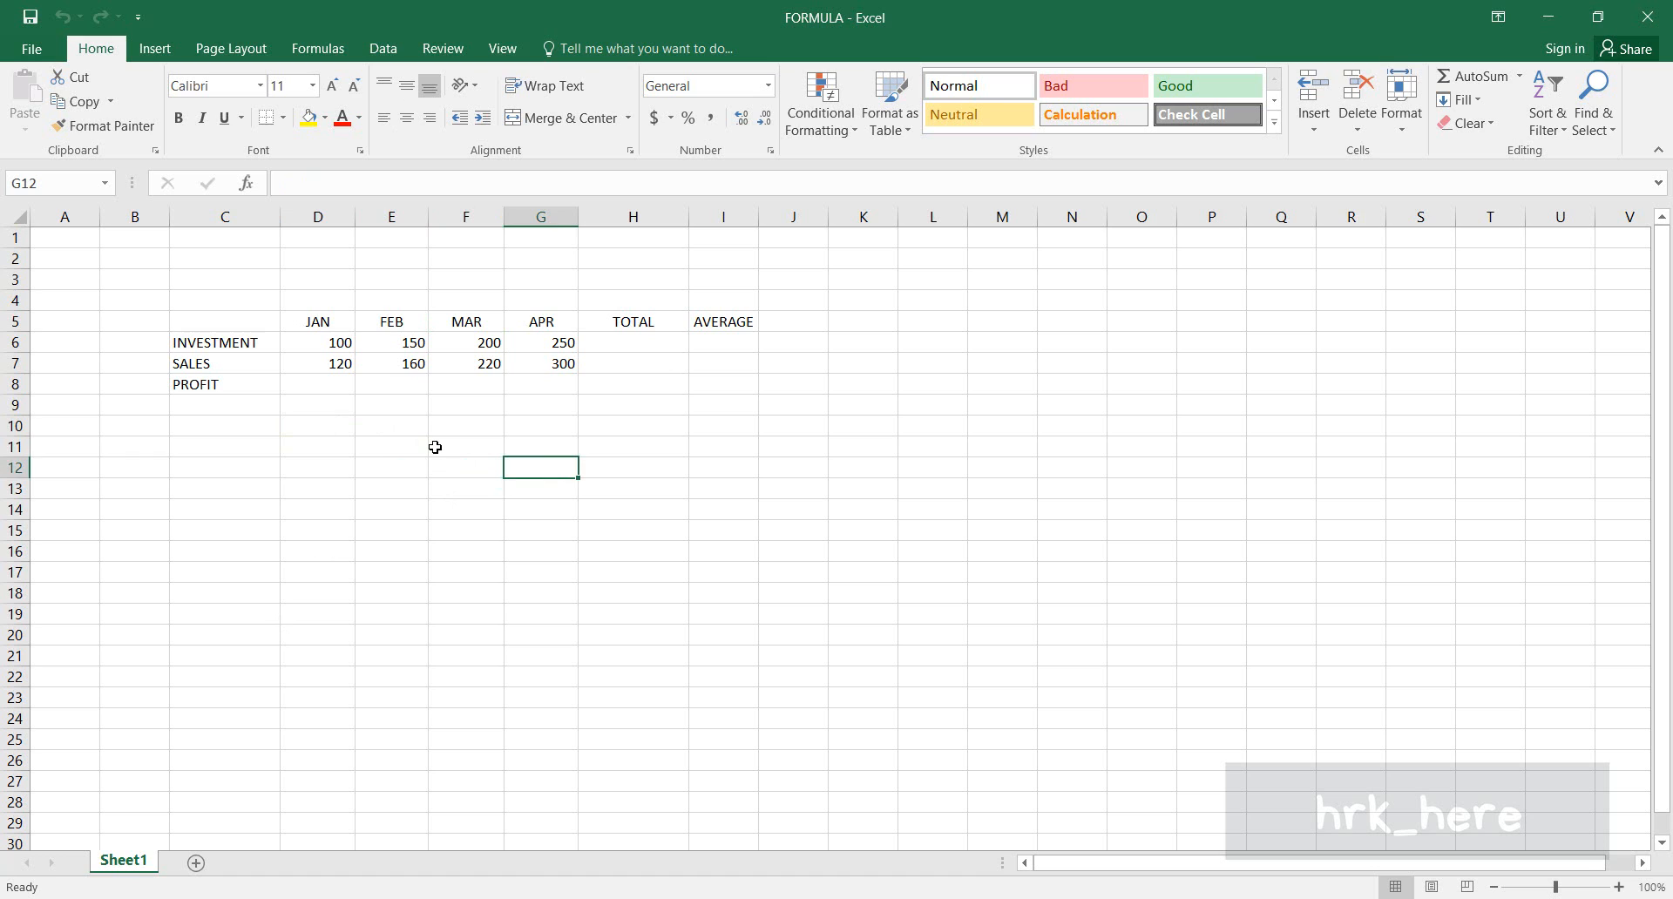
click(197, 346)
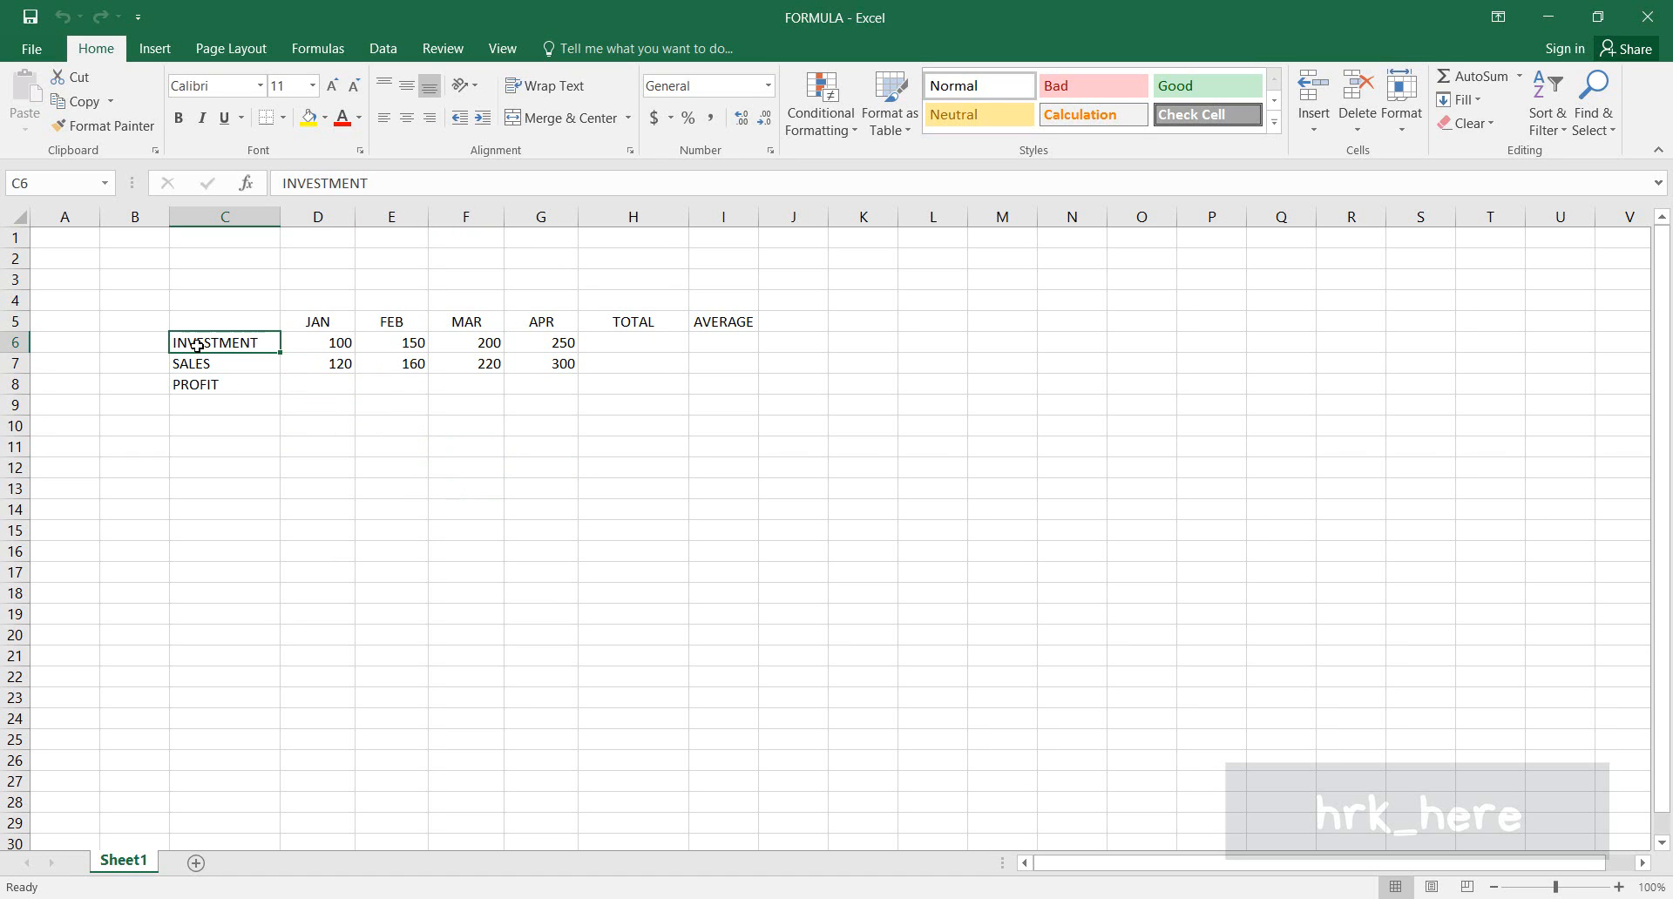
click(302, 342)
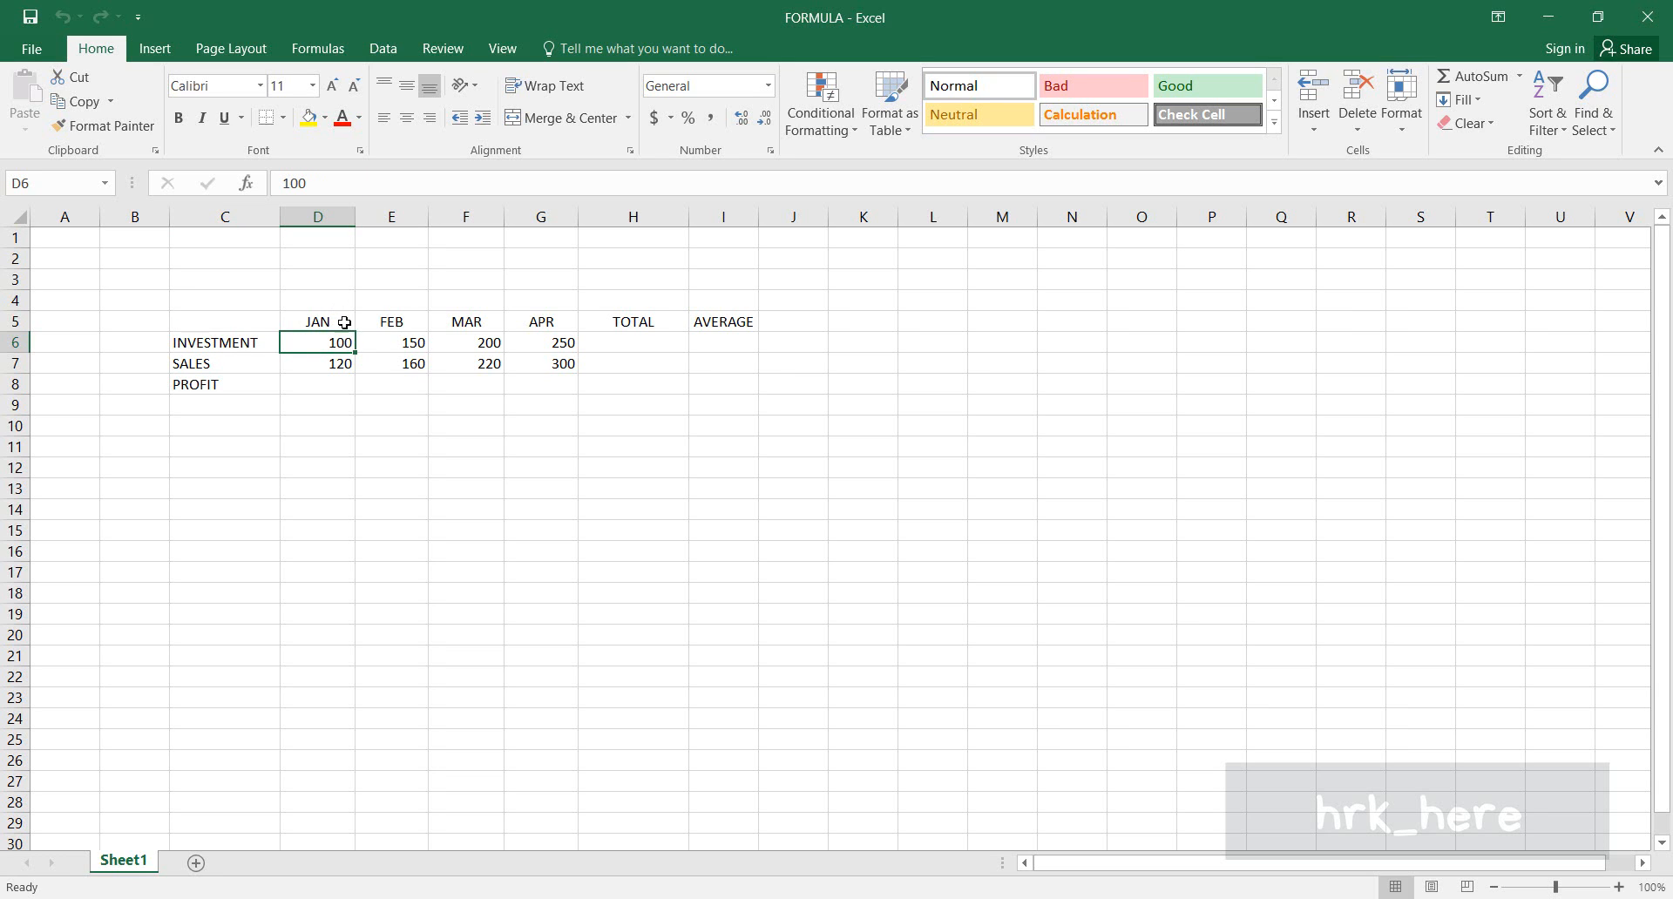
click(338, 319)
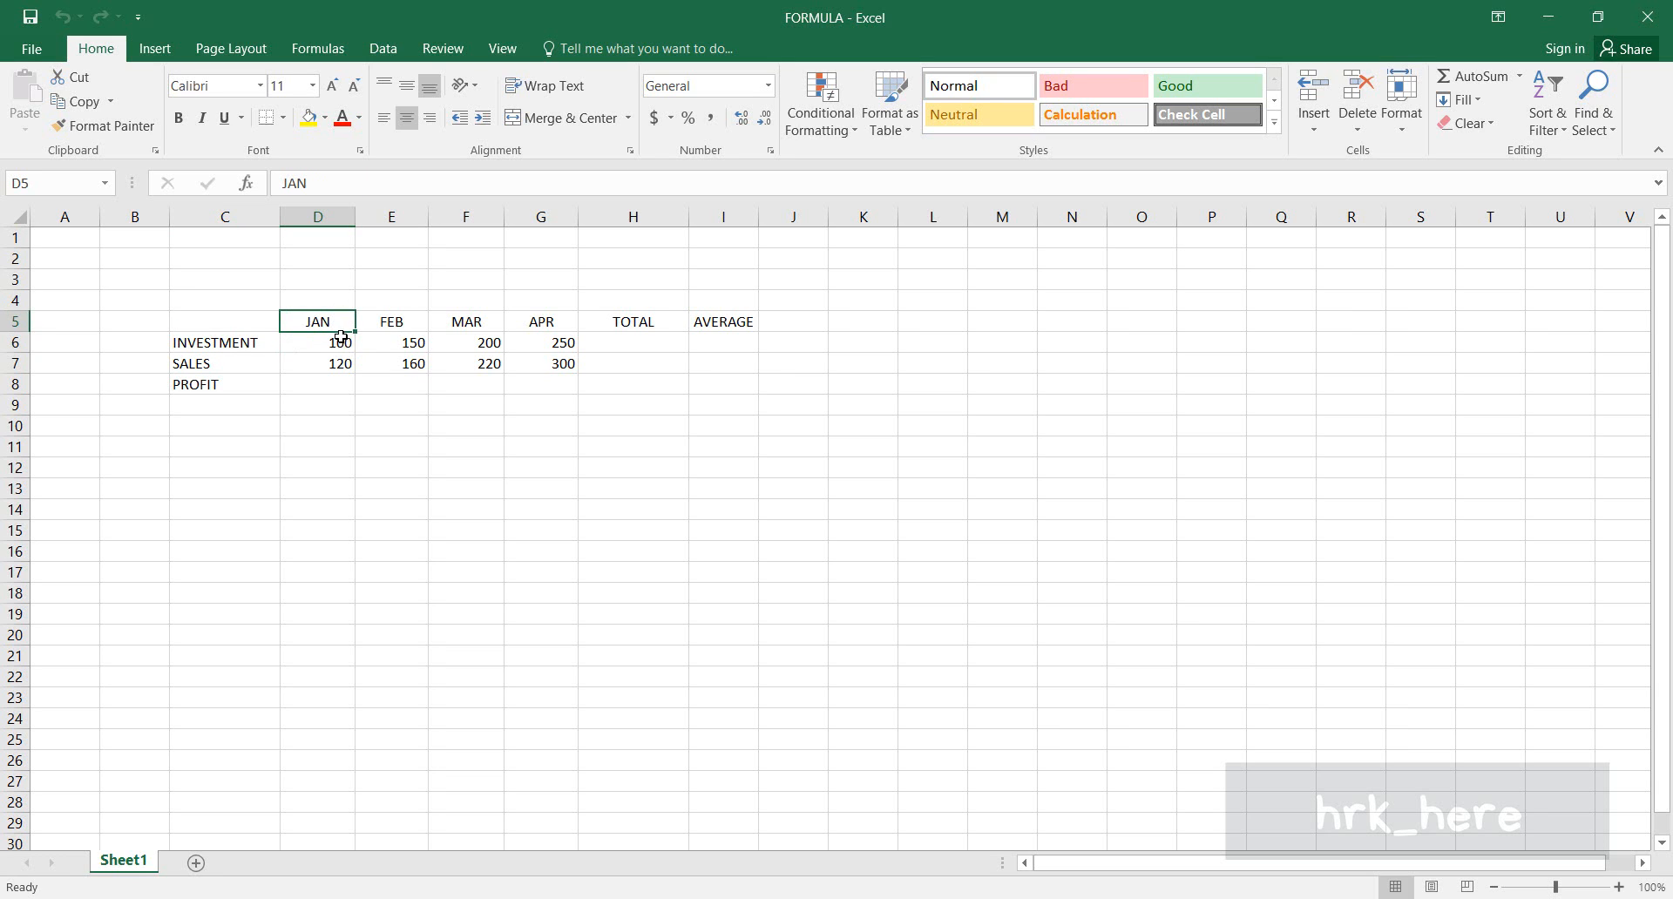
click(340, 341)
click(403, 327)
click(406, 342)
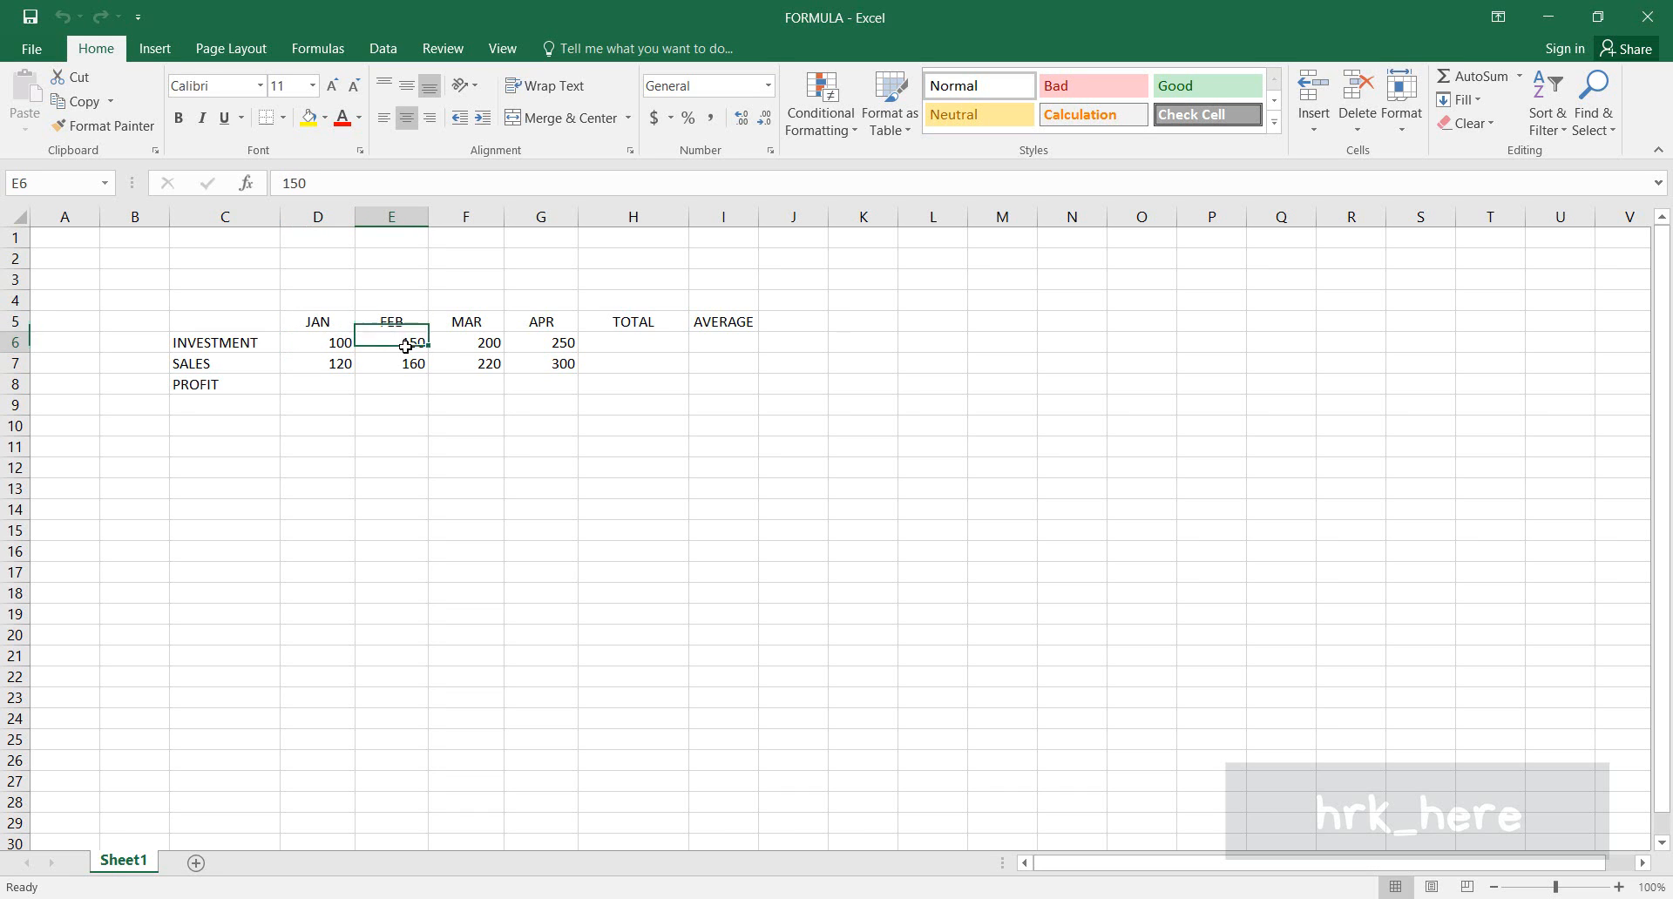
click(473, 323)
click(480, 343)
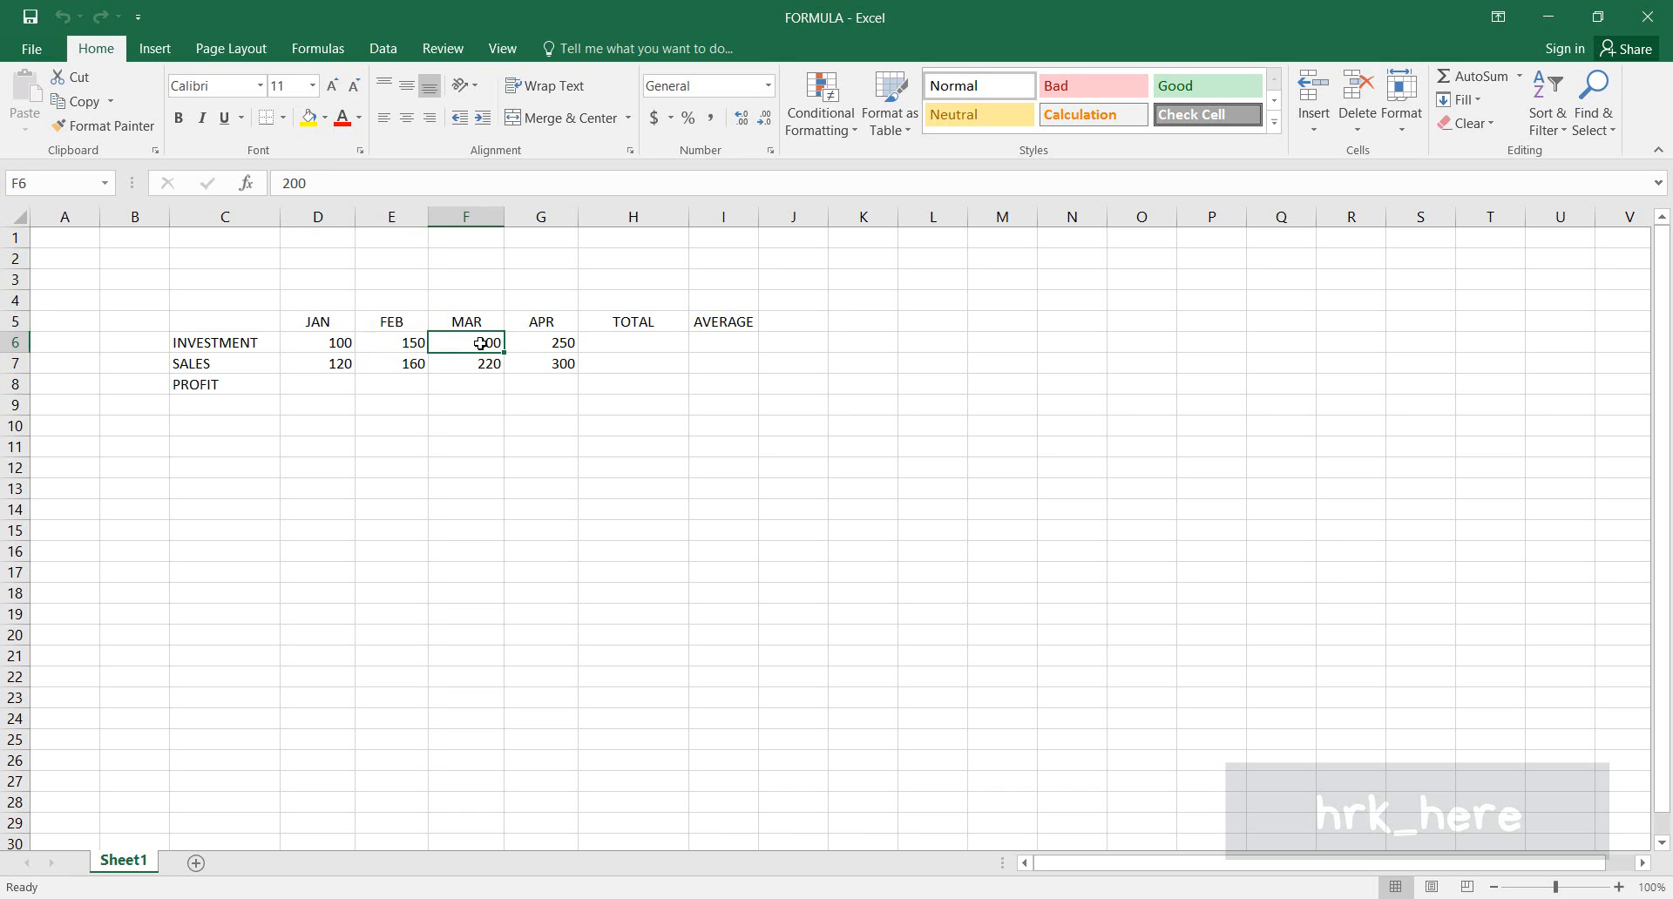
click(544, 322)
click(554, 342)
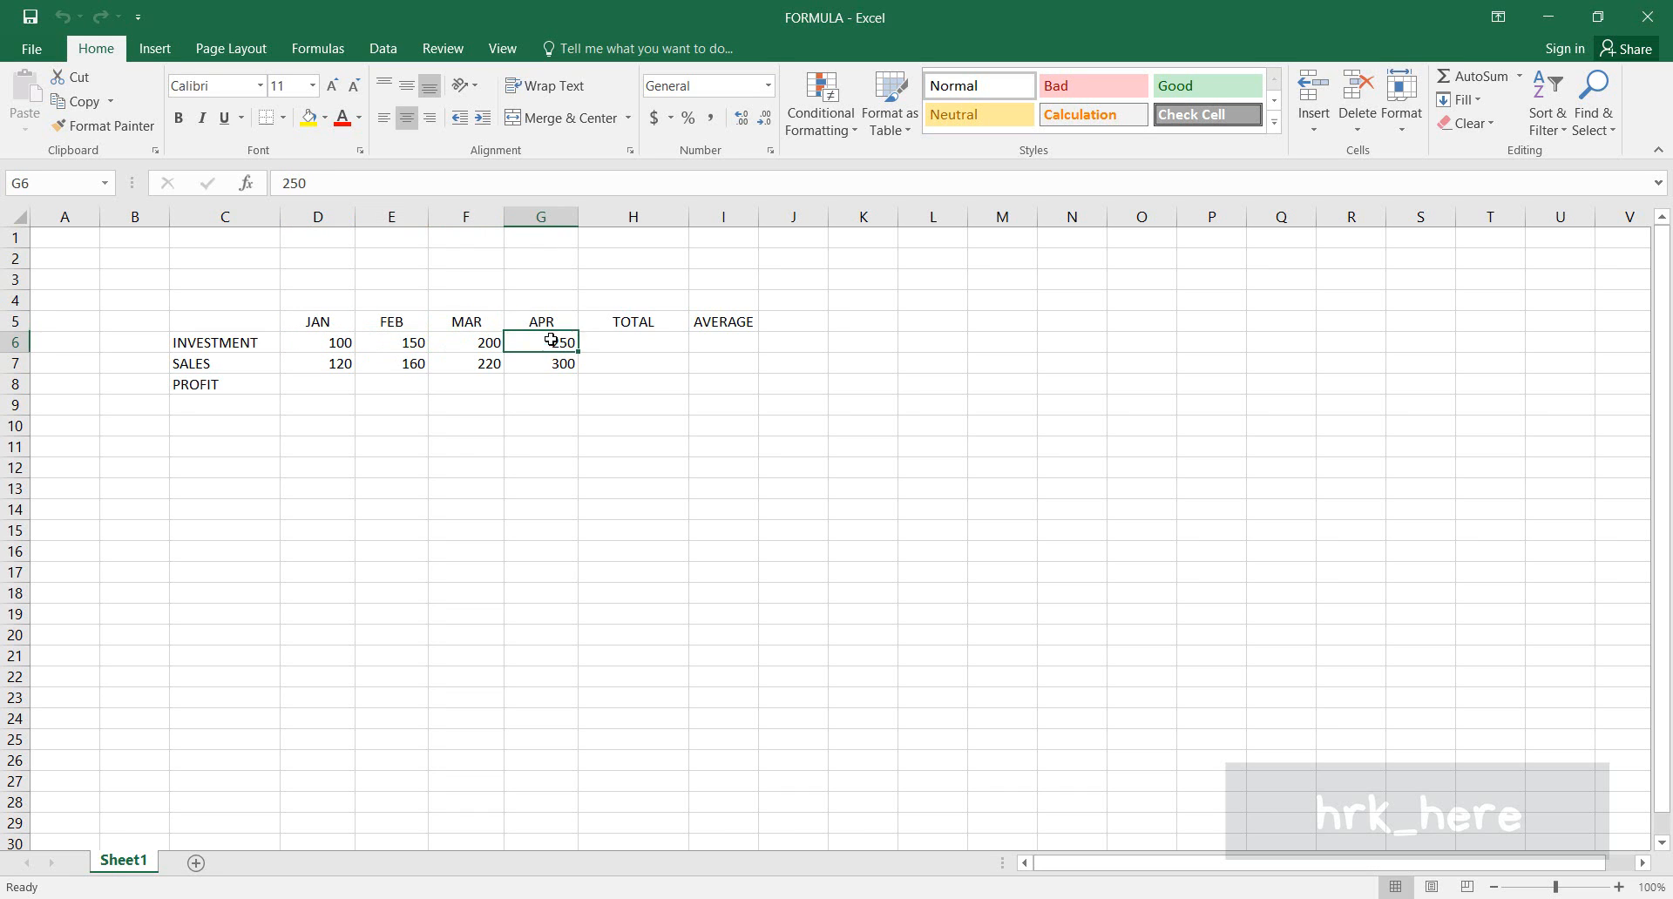
Examine the monthly SALES figures and the TOTAL cells for the INVESTMENT and SALES rows.
click(232, 365)
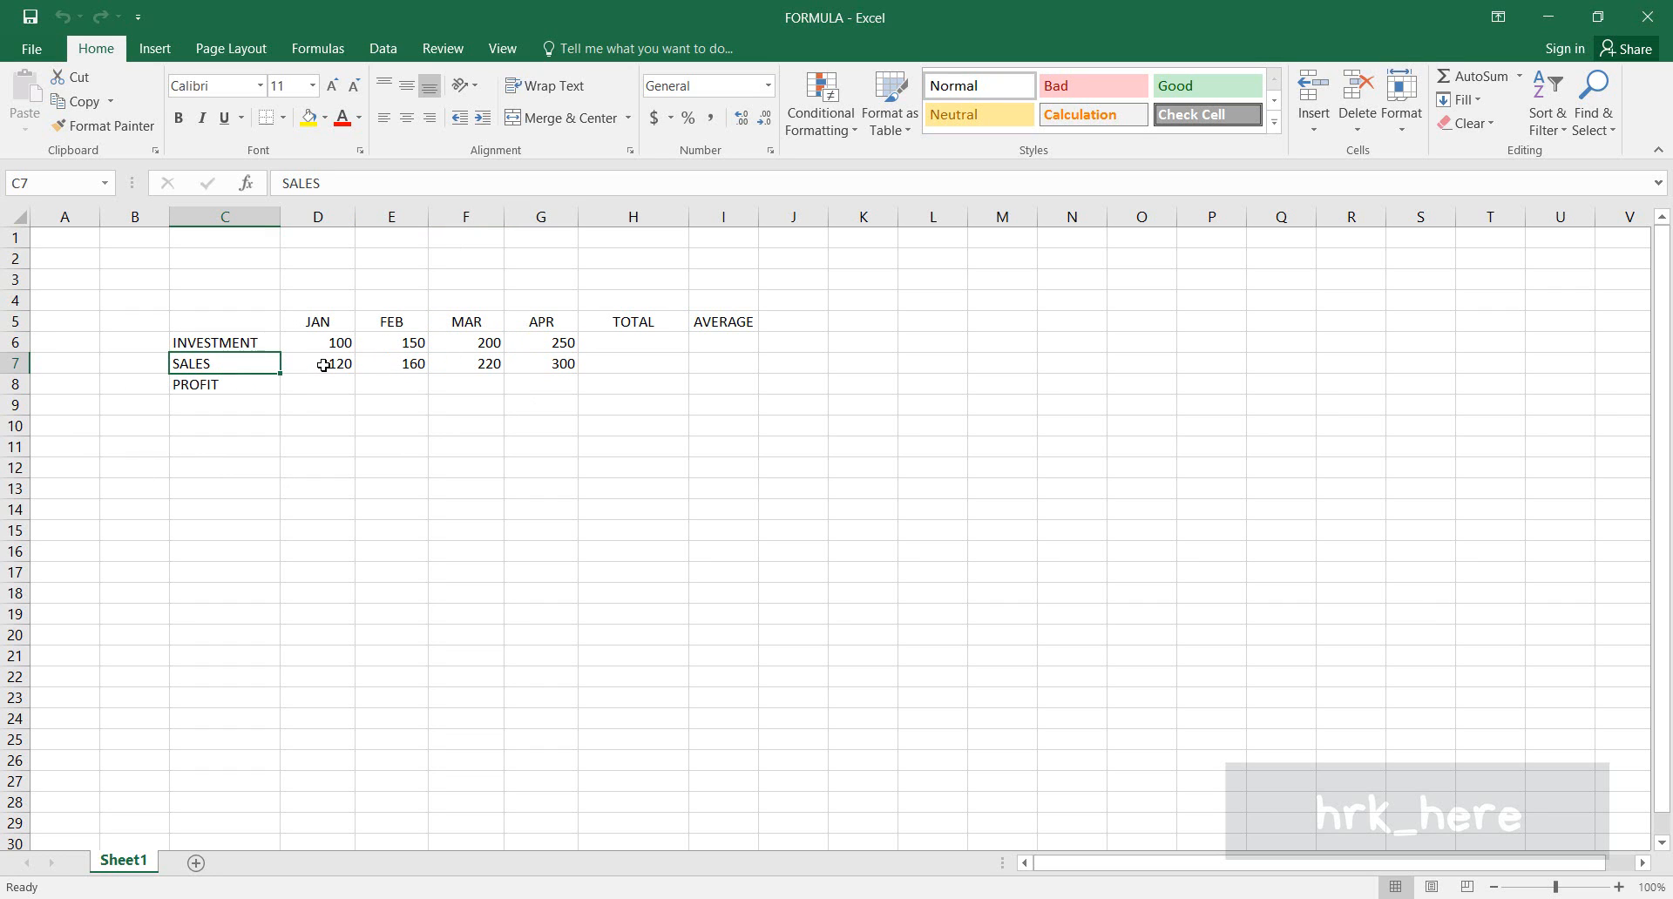
click(323, 365)
click(390, 362)
click(473, 370)
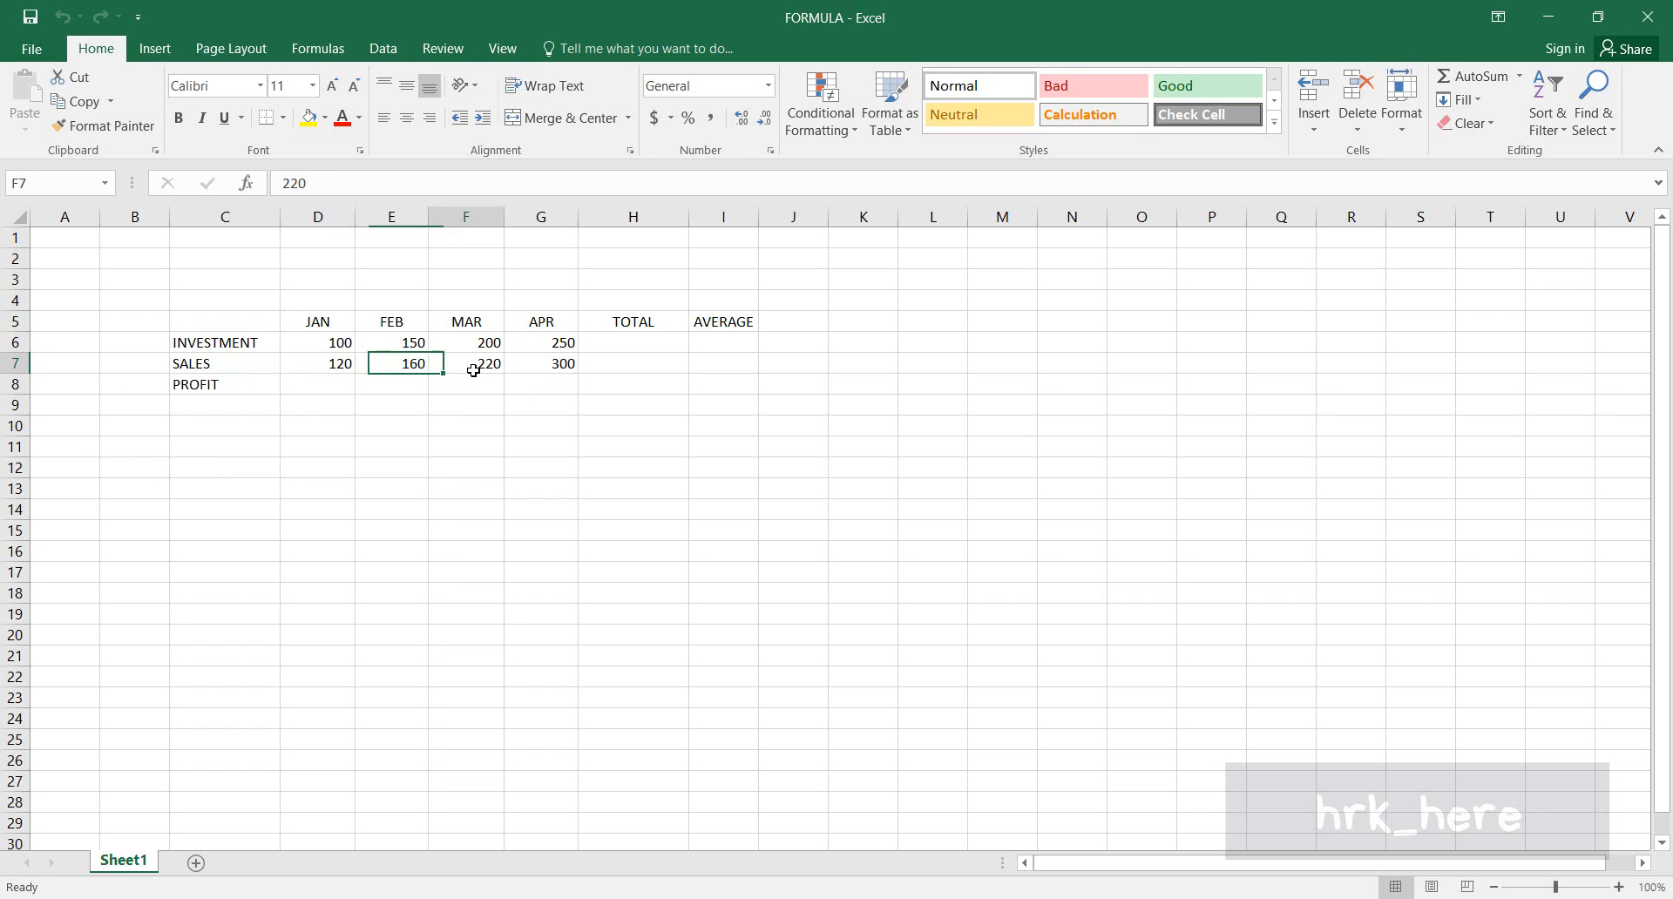
click(545, 366)
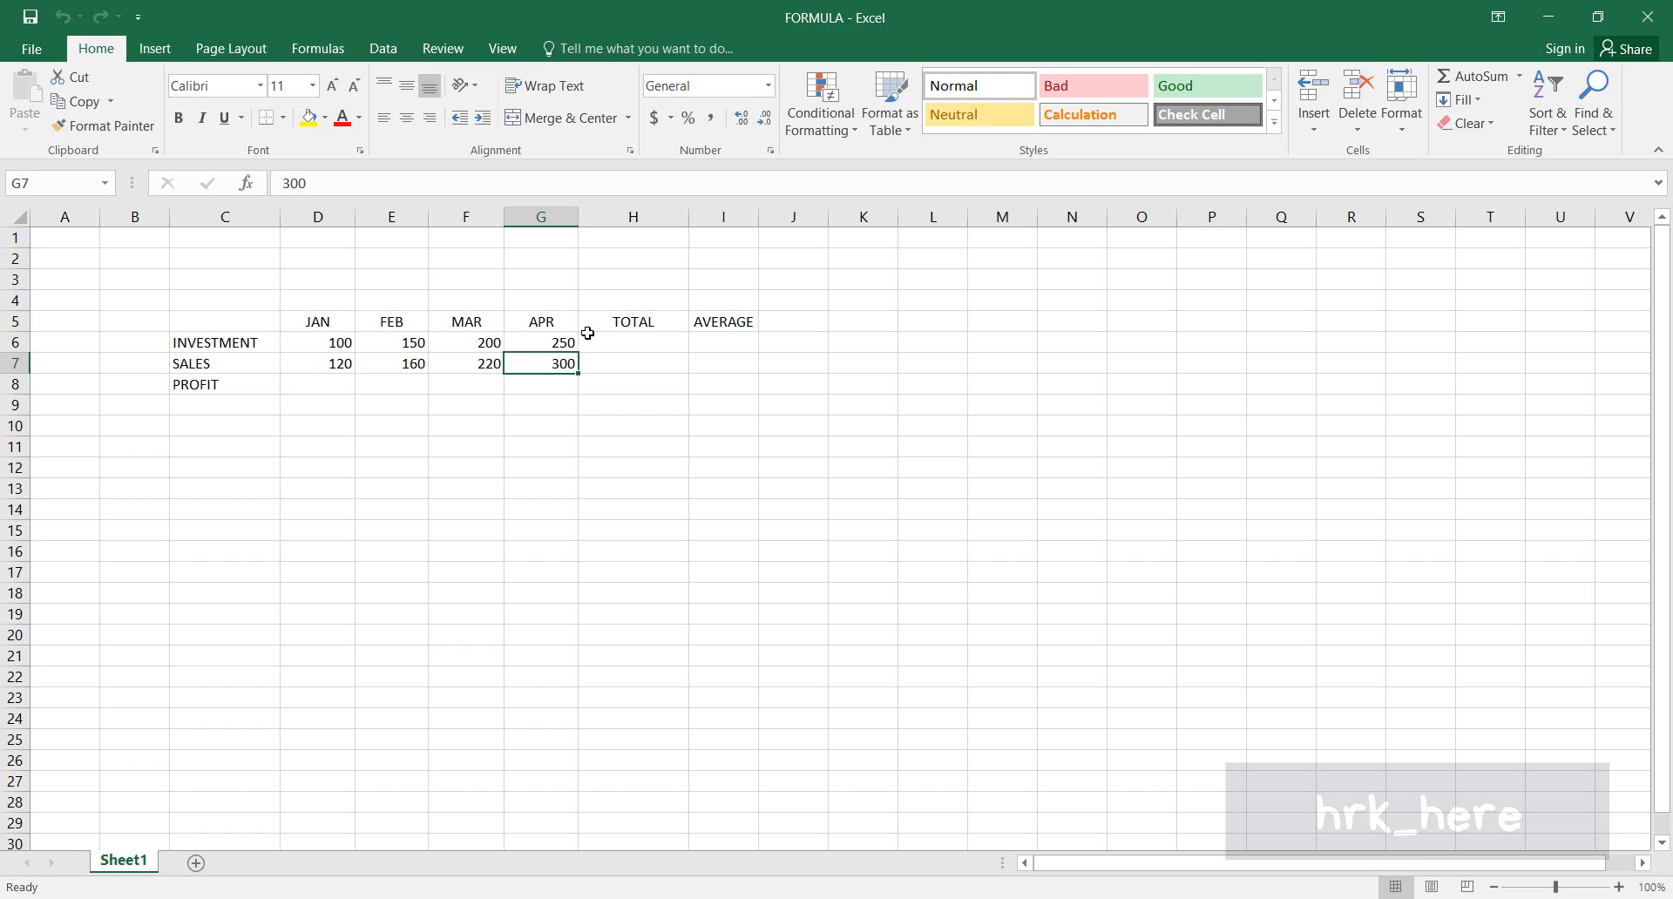
click(320, 345)
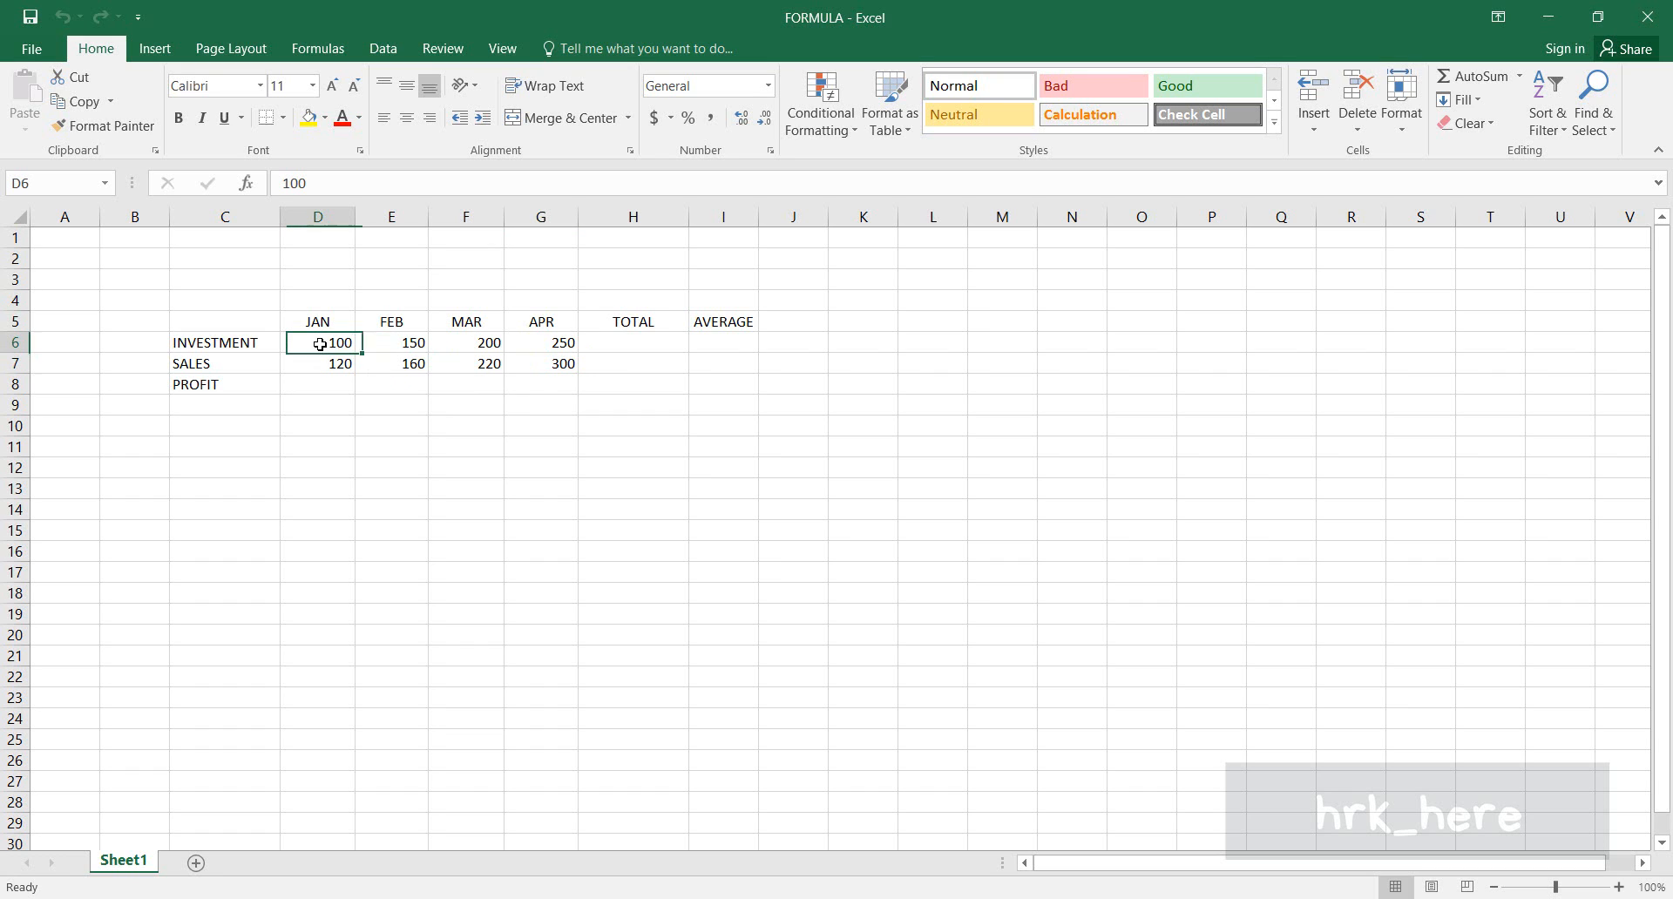
click(558, 344)
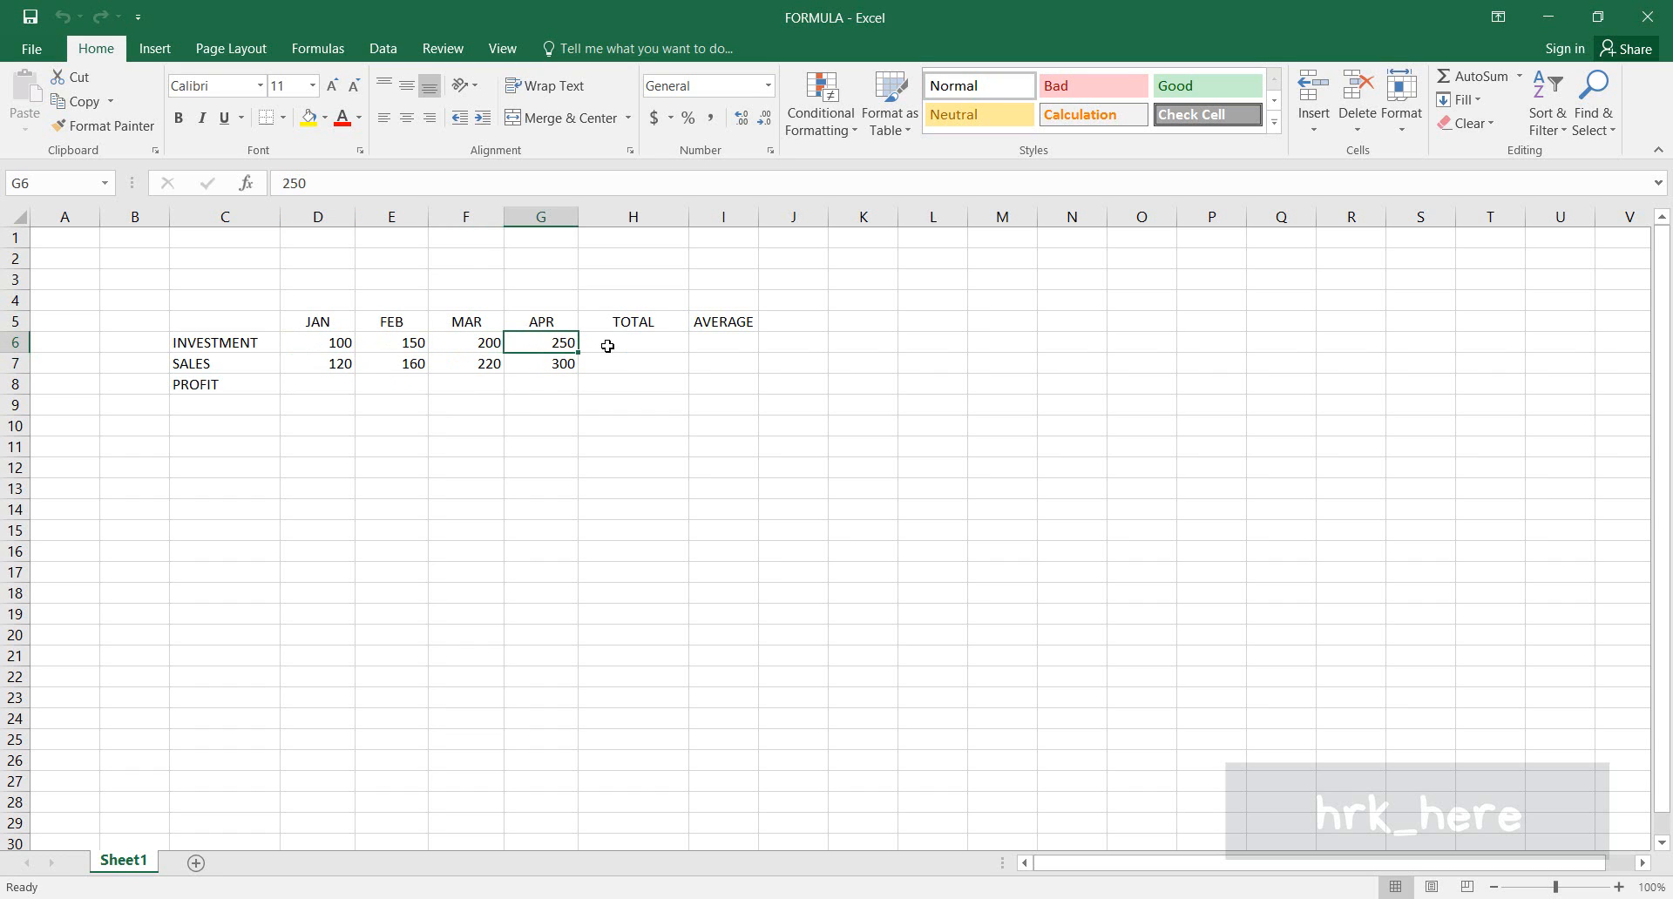
click(607, 346)
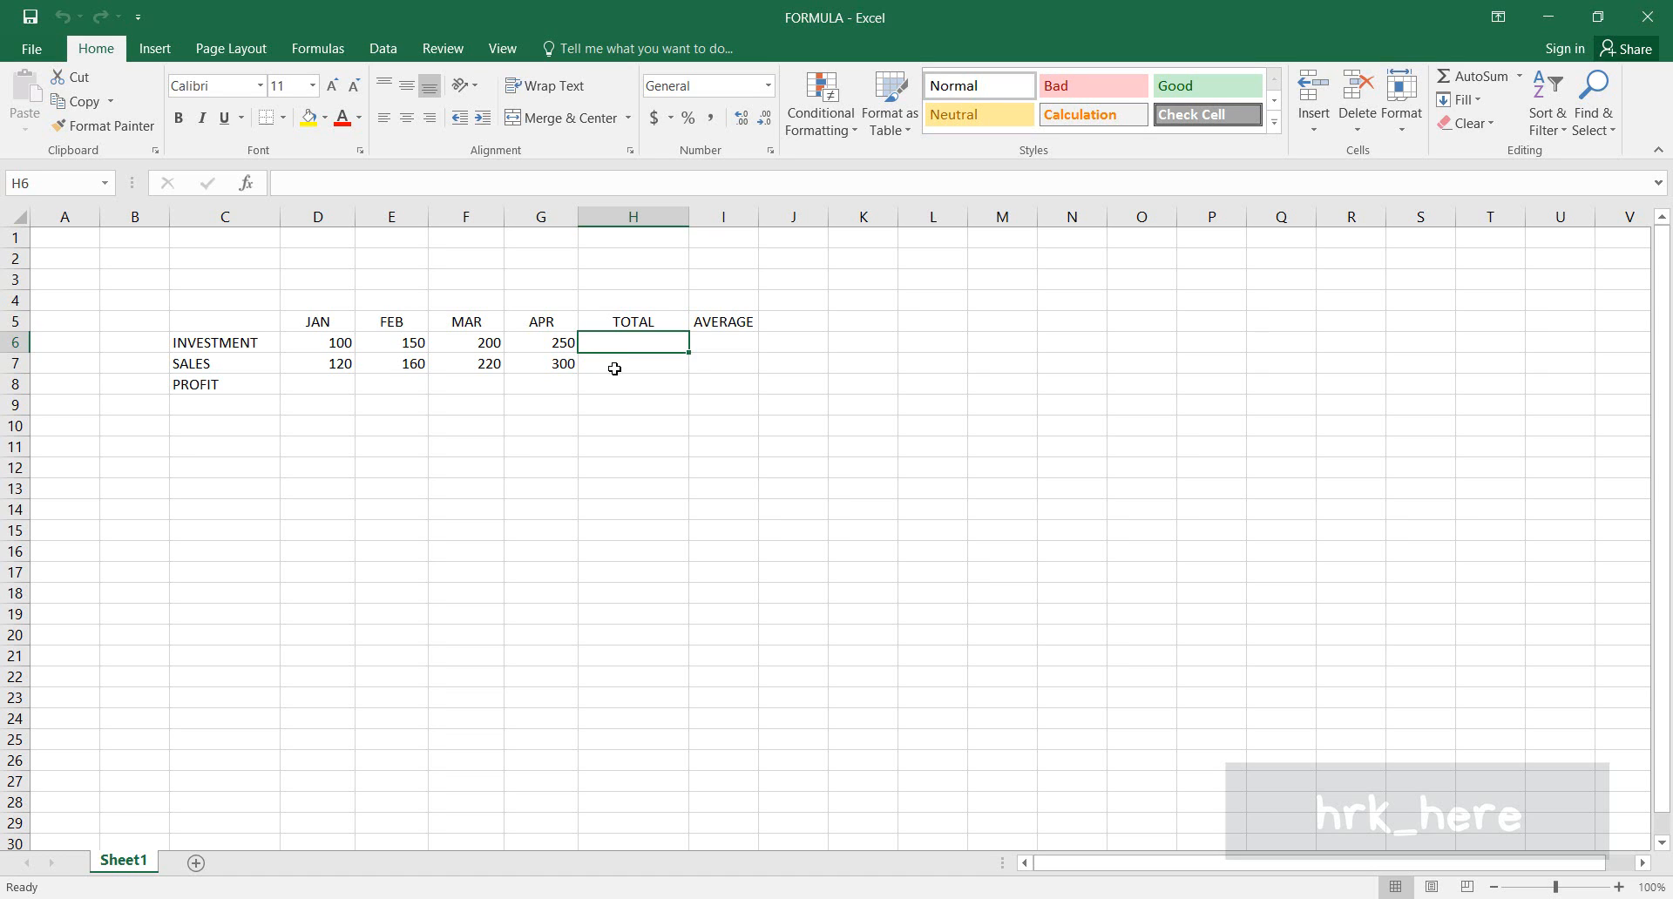
click(614, 368)
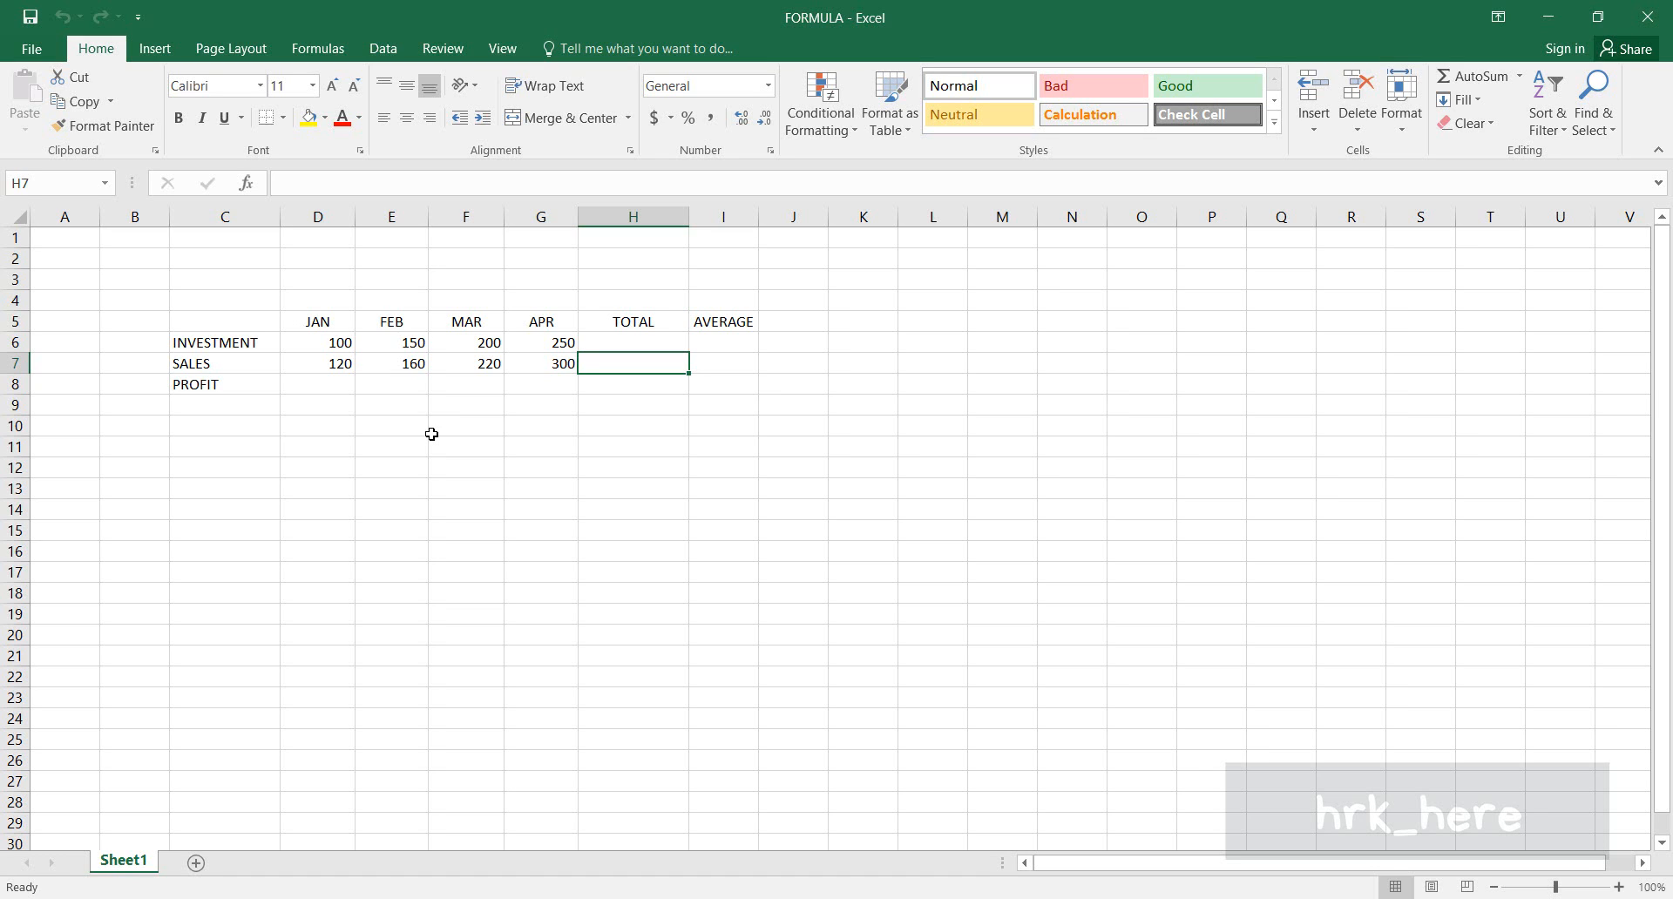
click(326, 322)
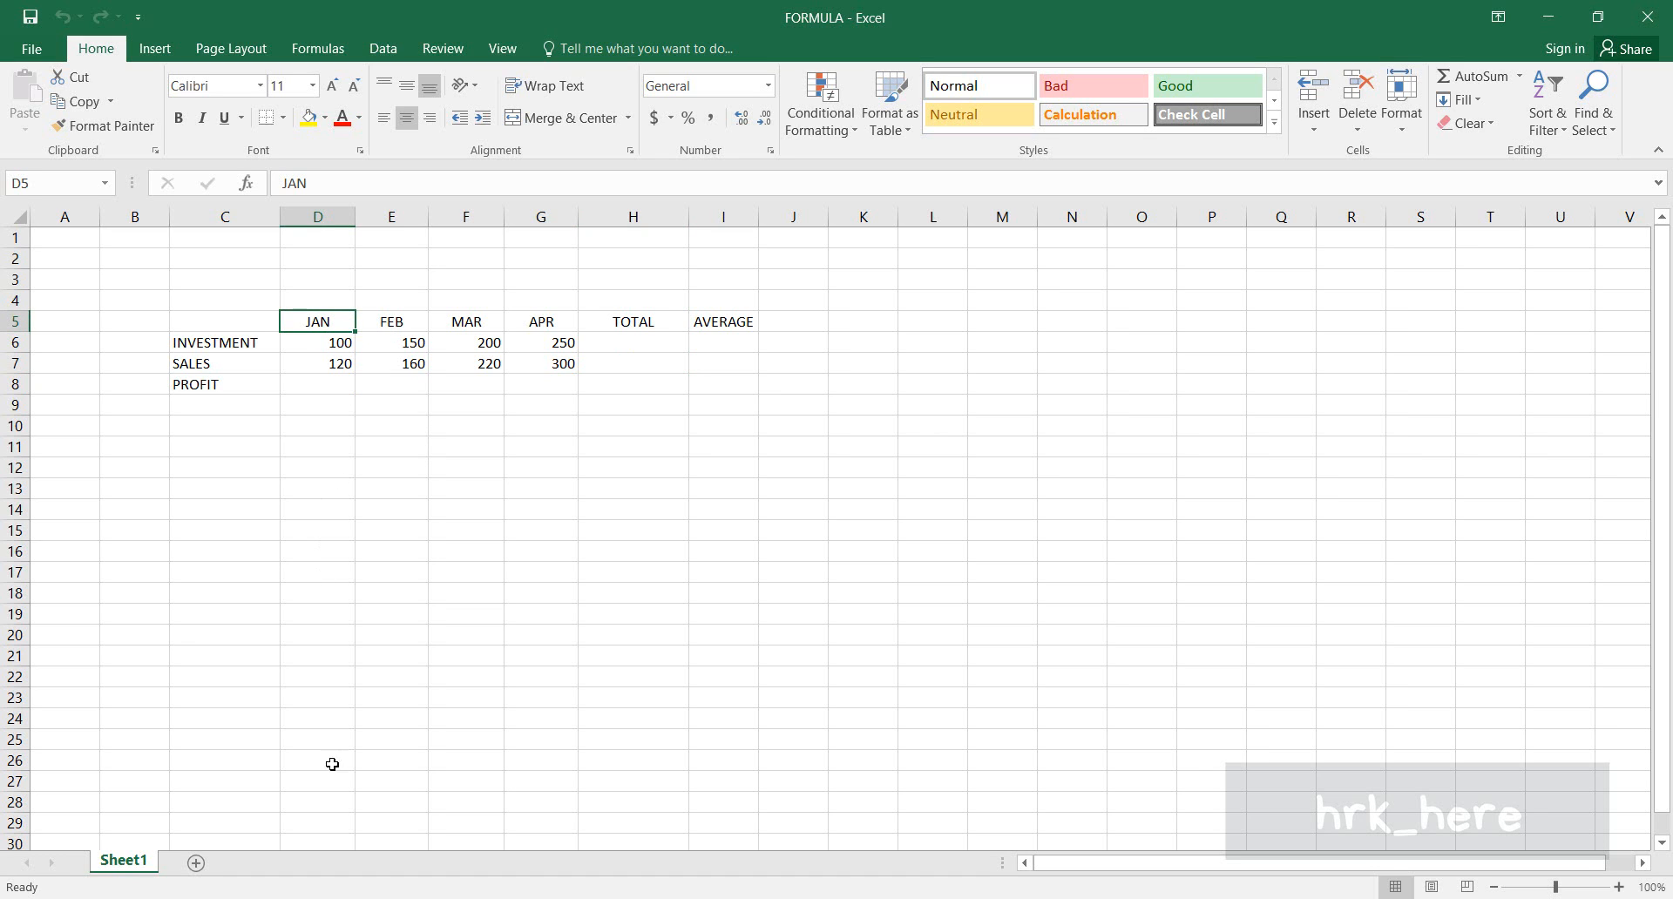
click(309, 341)
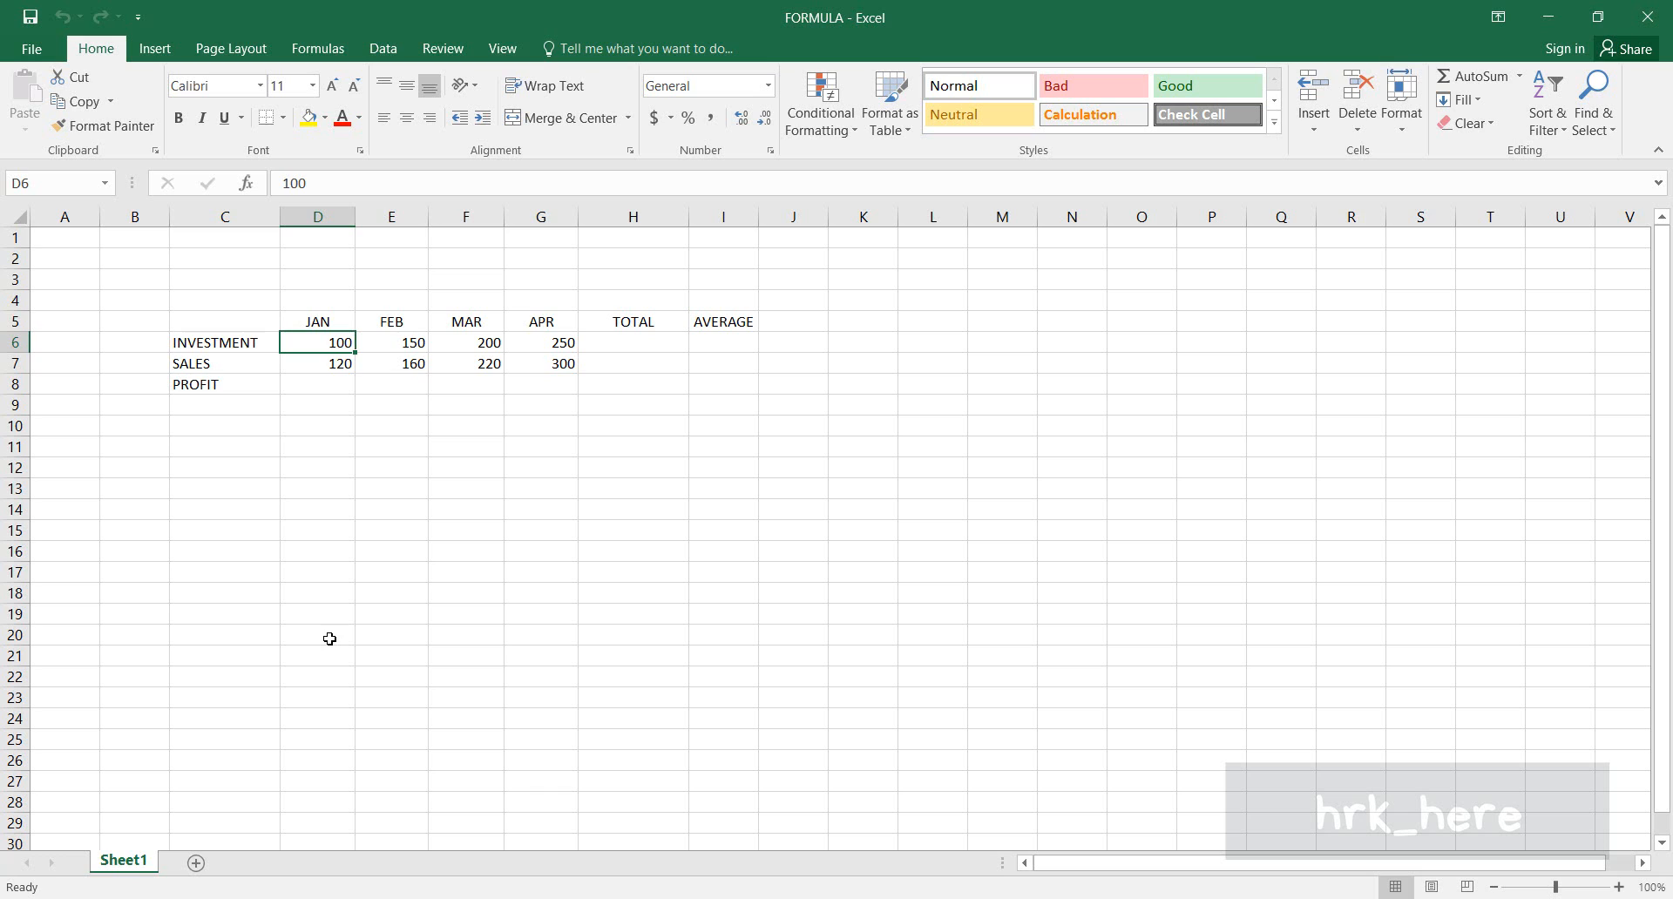
Calculate the January PROFIT in D8 by subtracting investment from sales with the formula =D7-D6.
click(323, 385)
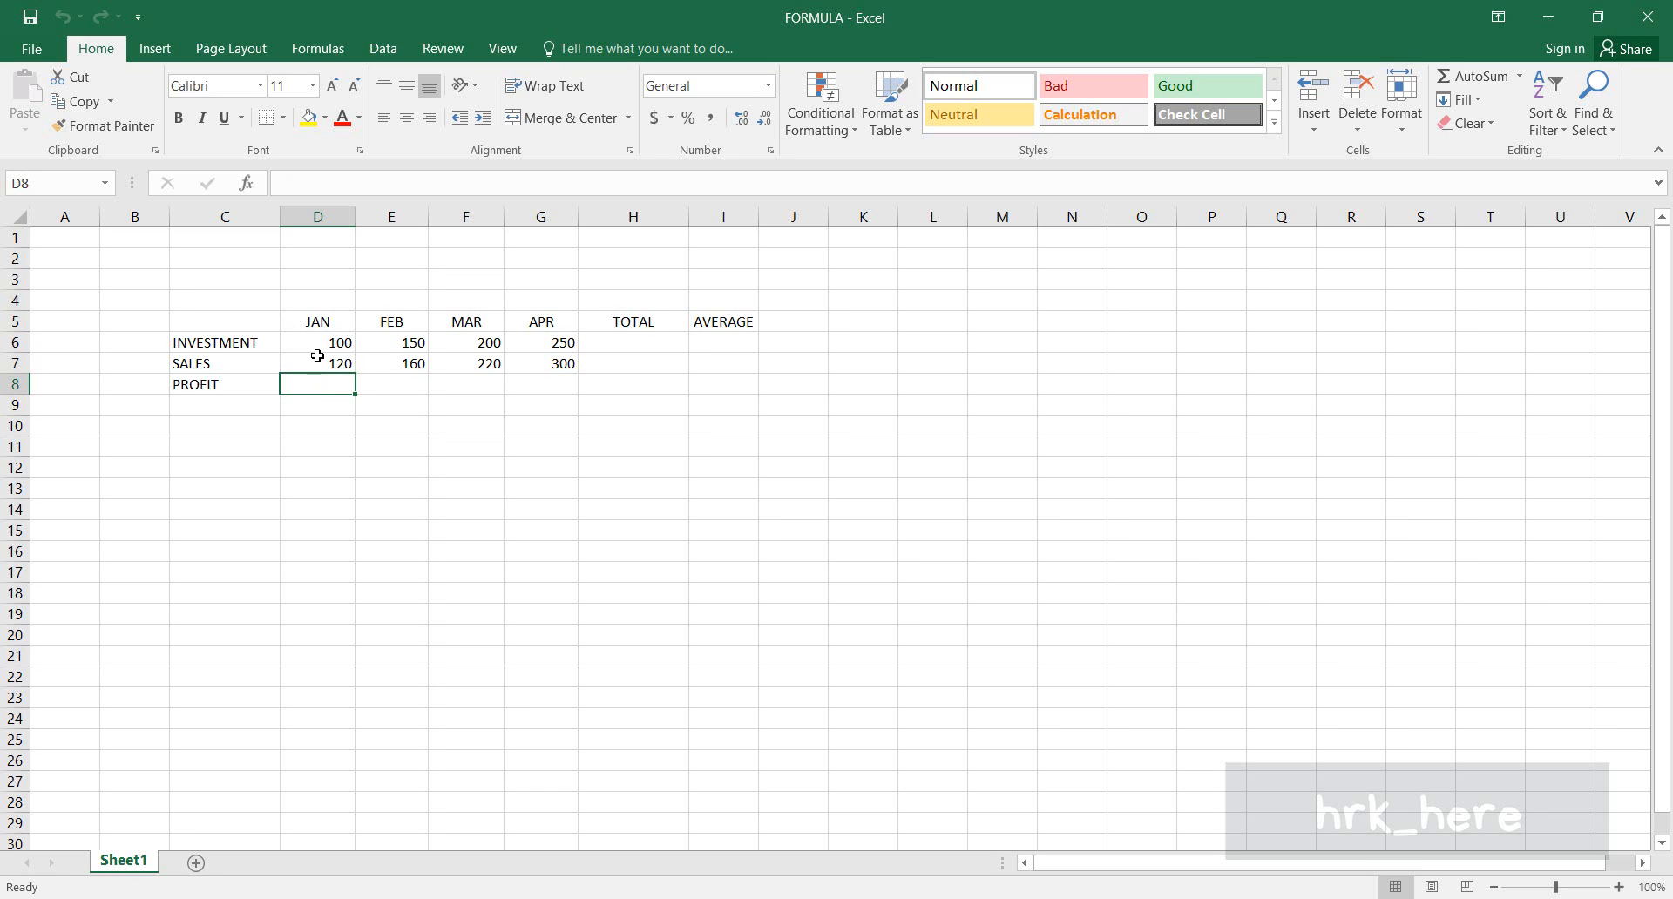
click(319, 362)
click(324, 340)
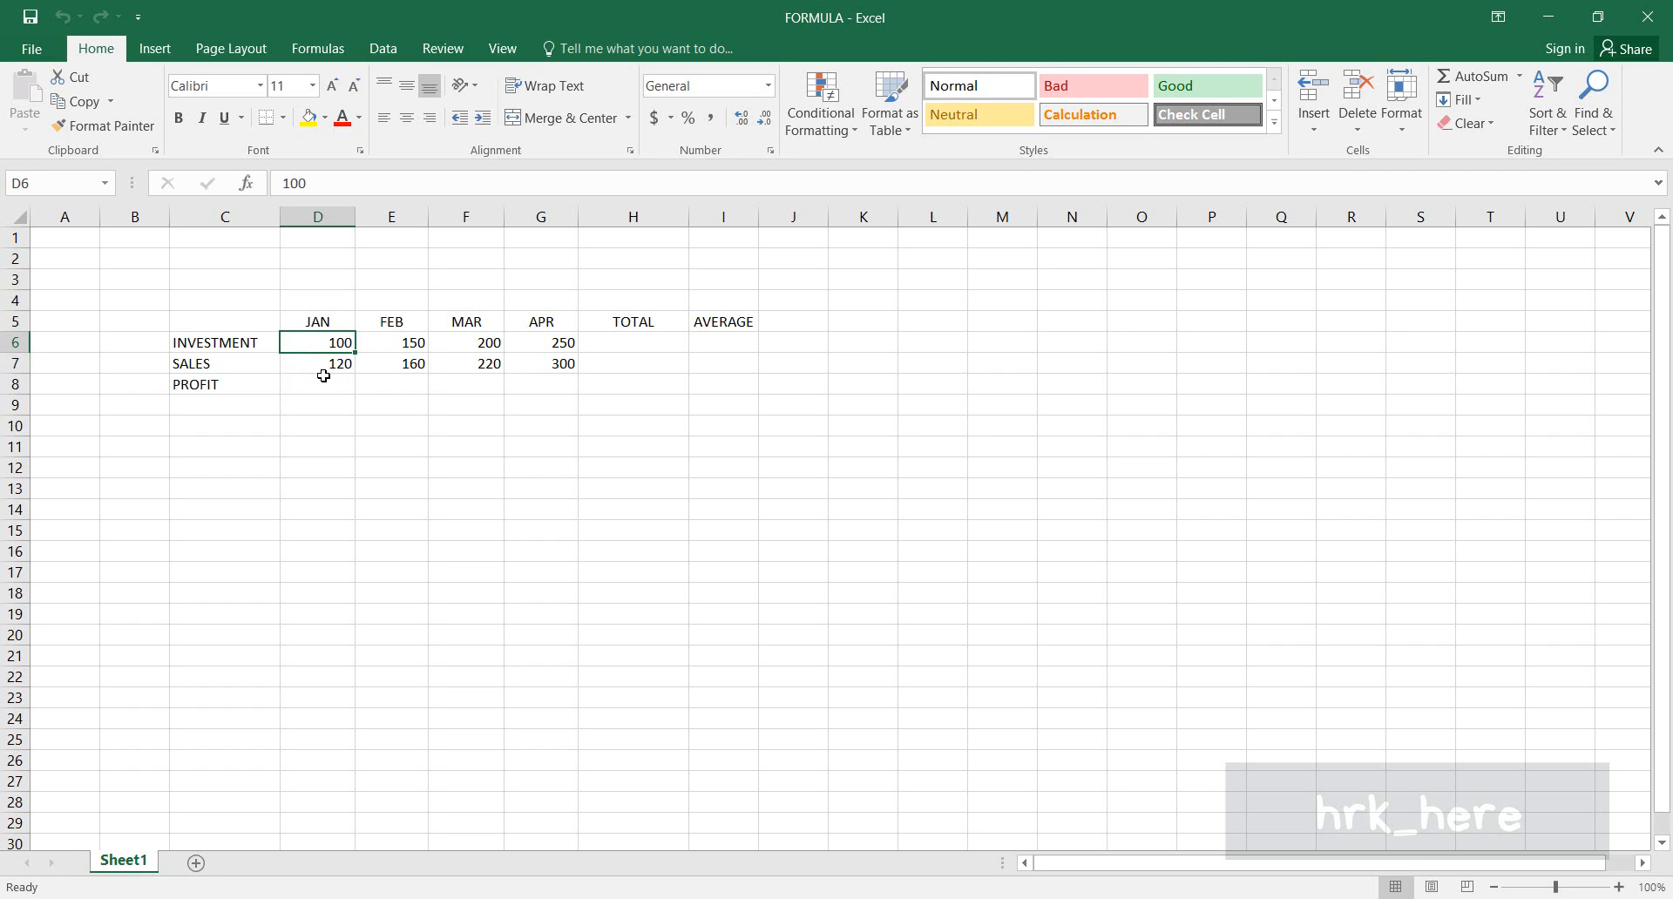
click(321, 384)
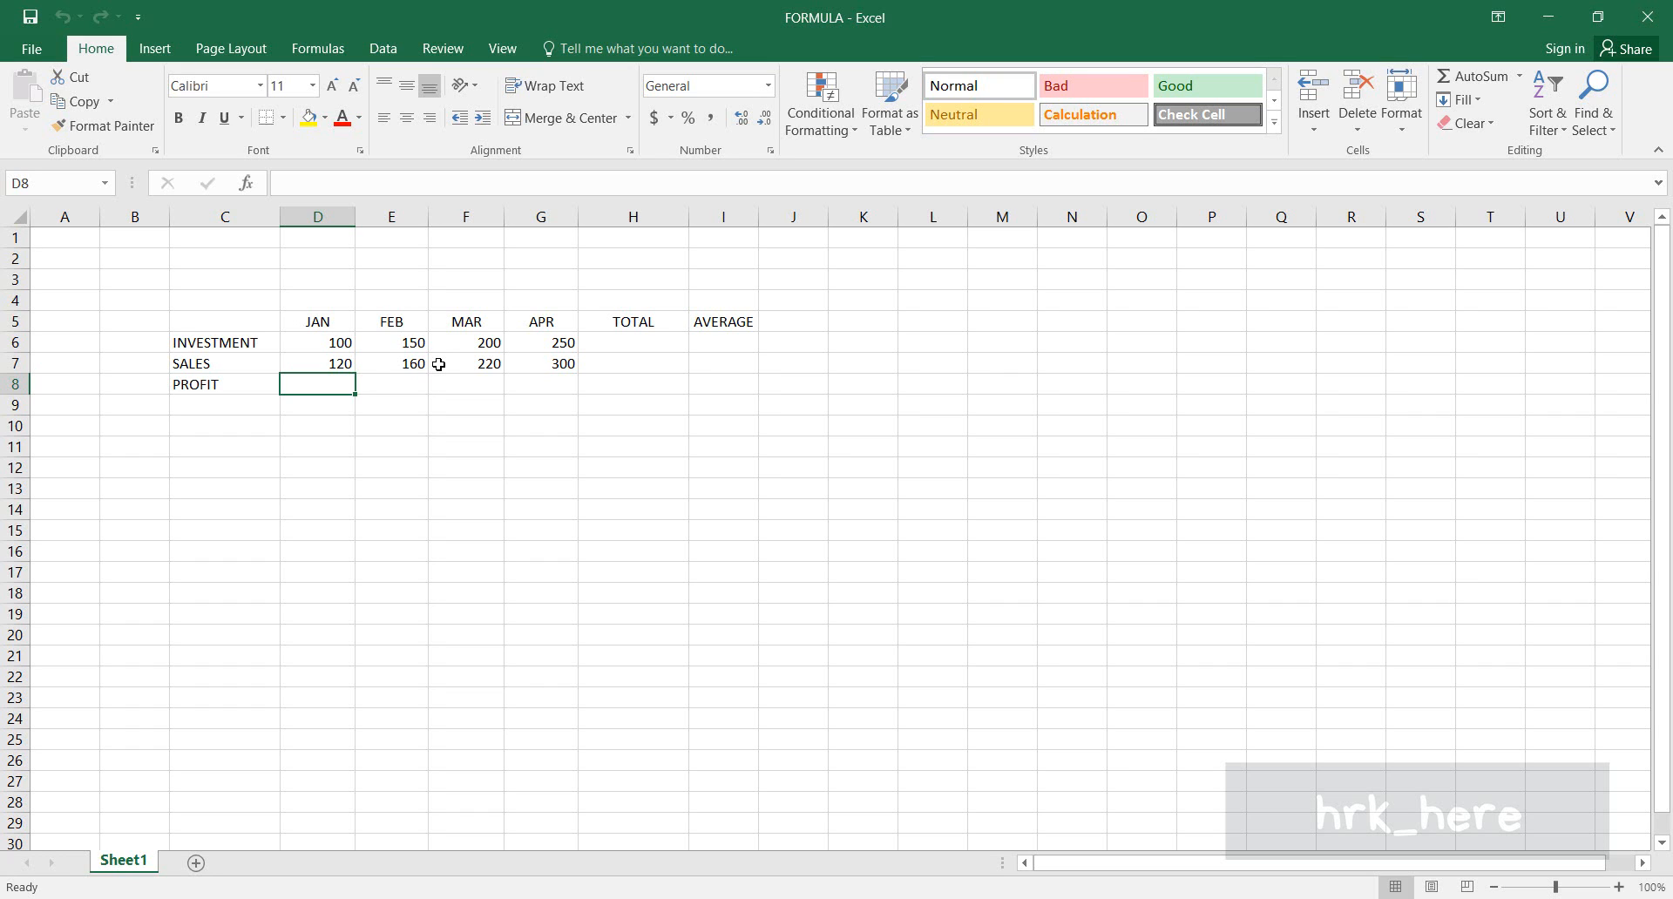
text(=)
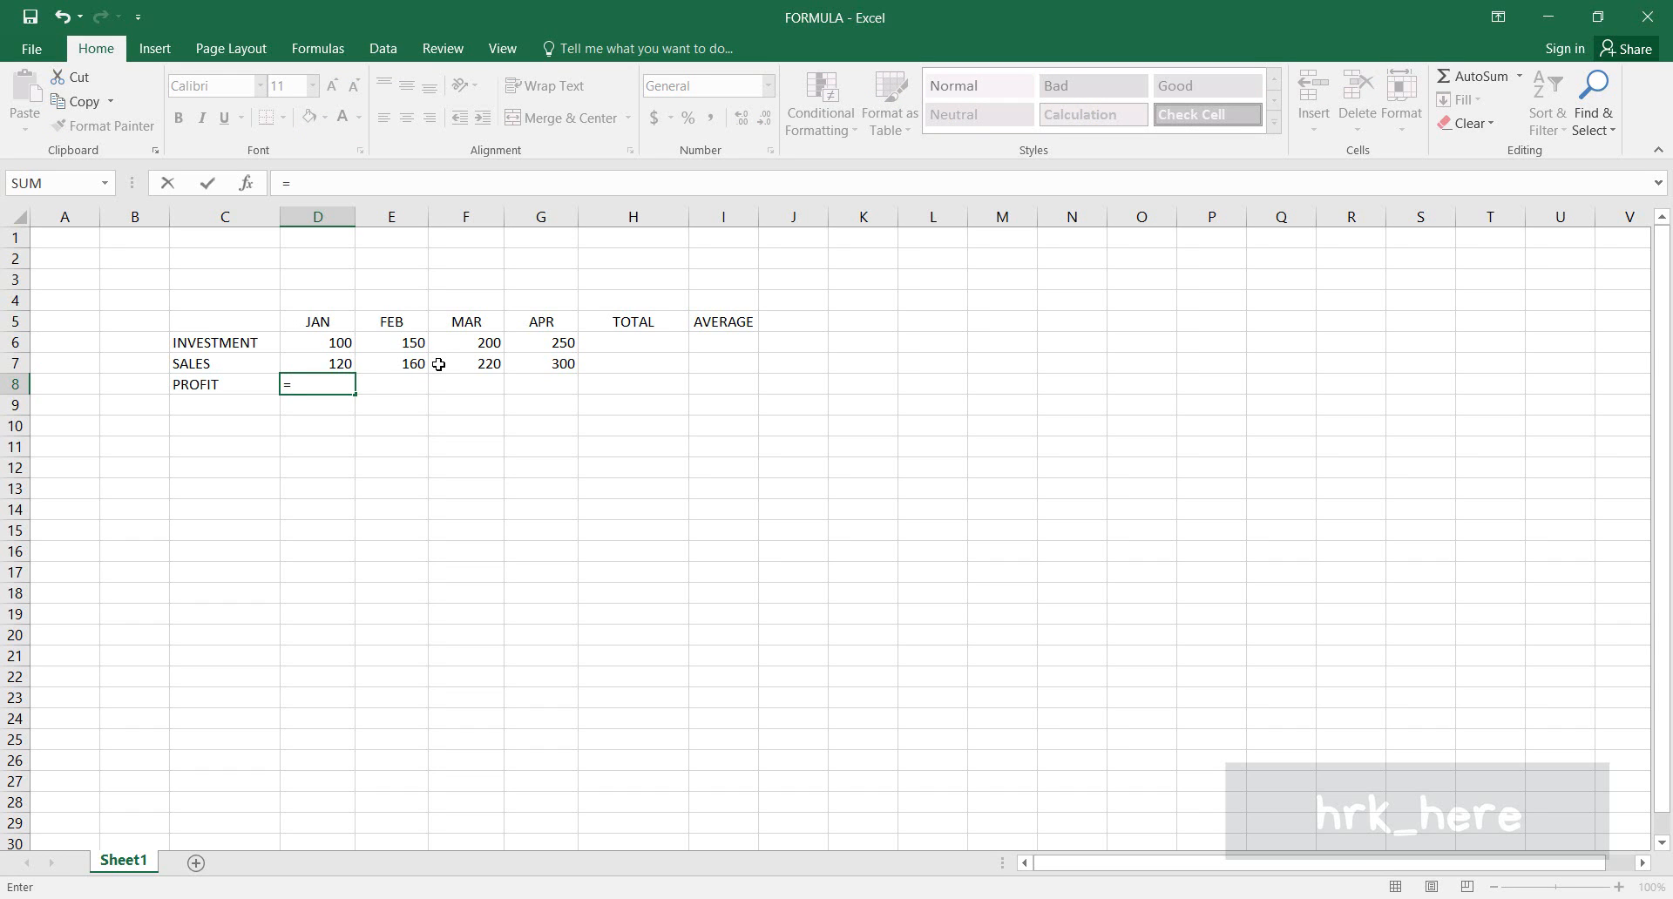
click(335, 346)
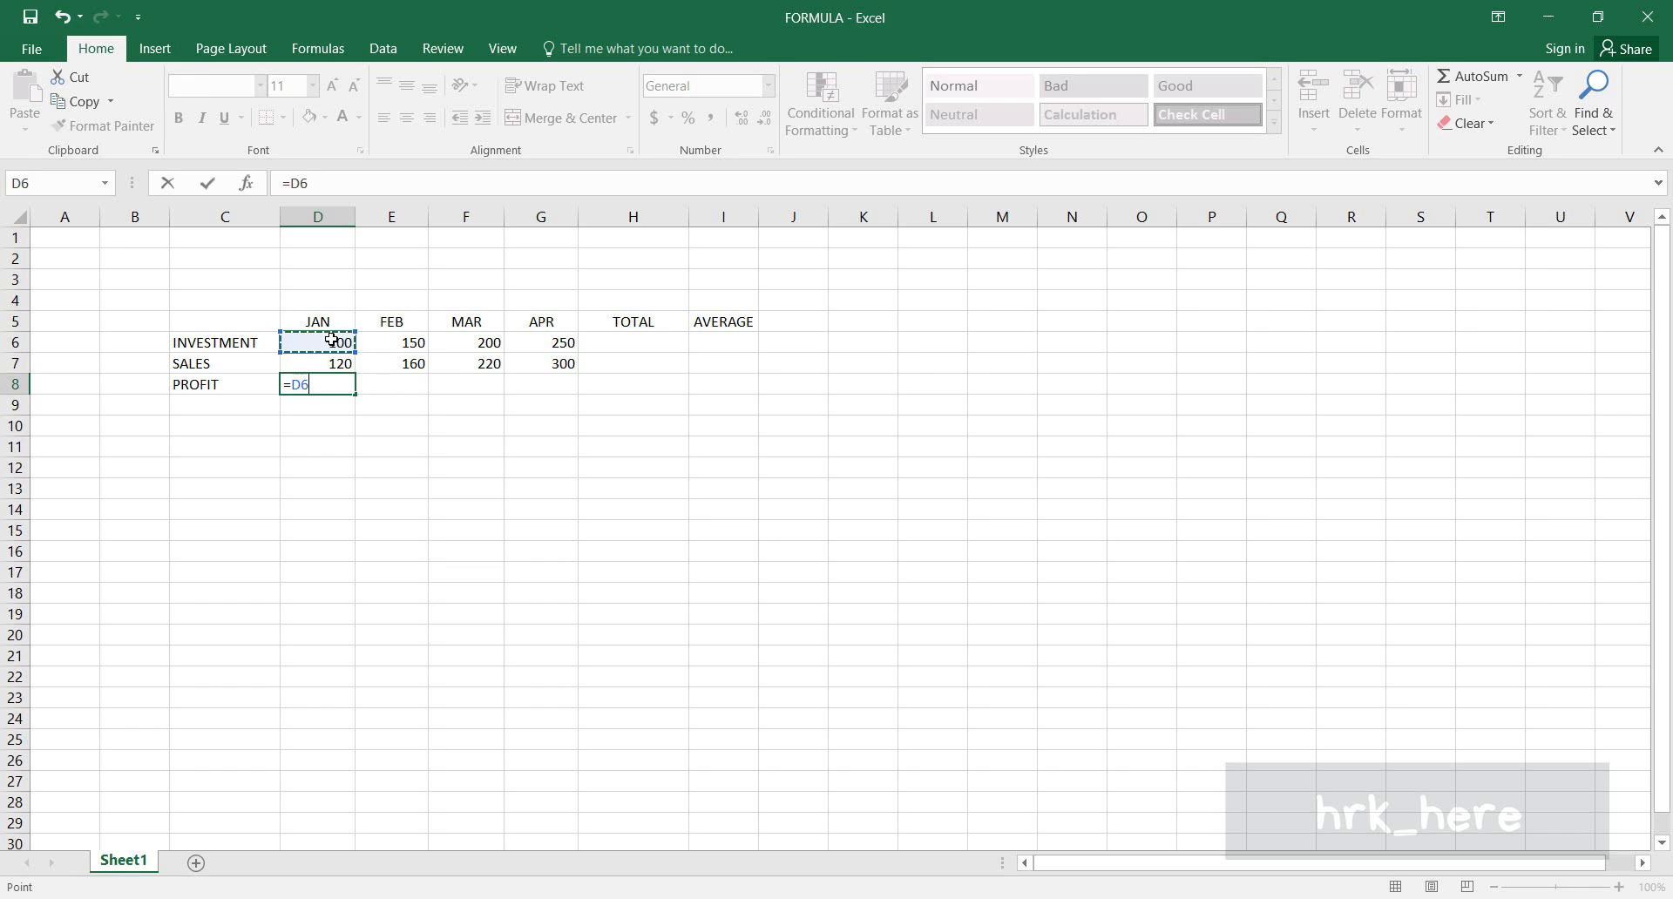
click(326, 366)
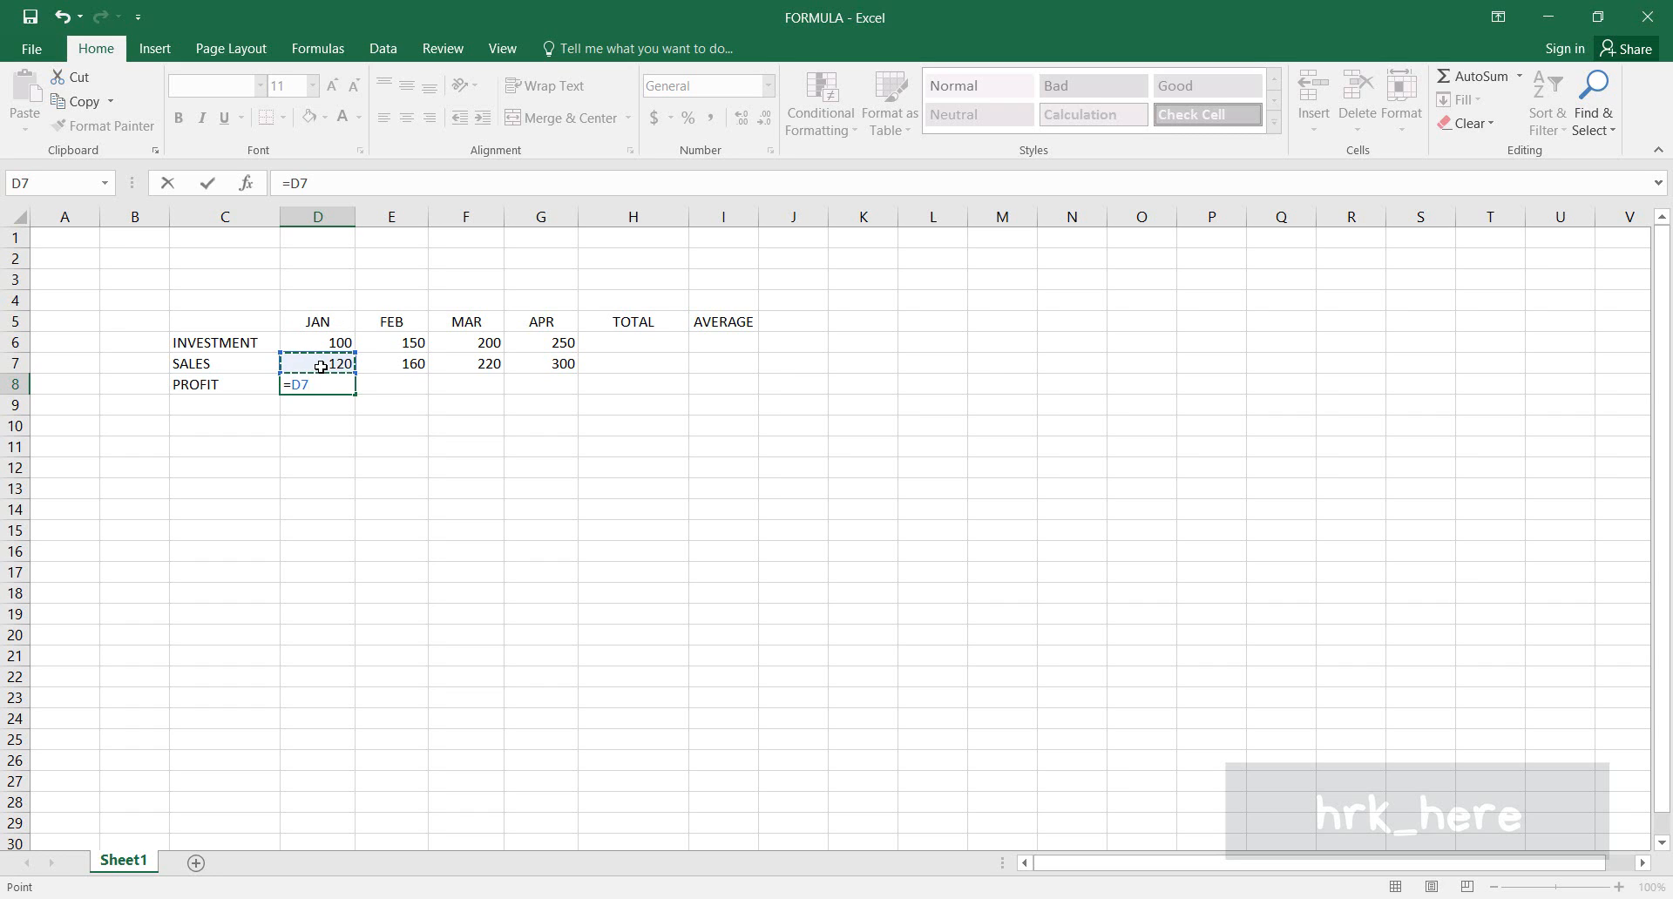
text(-)
click(326, 343)
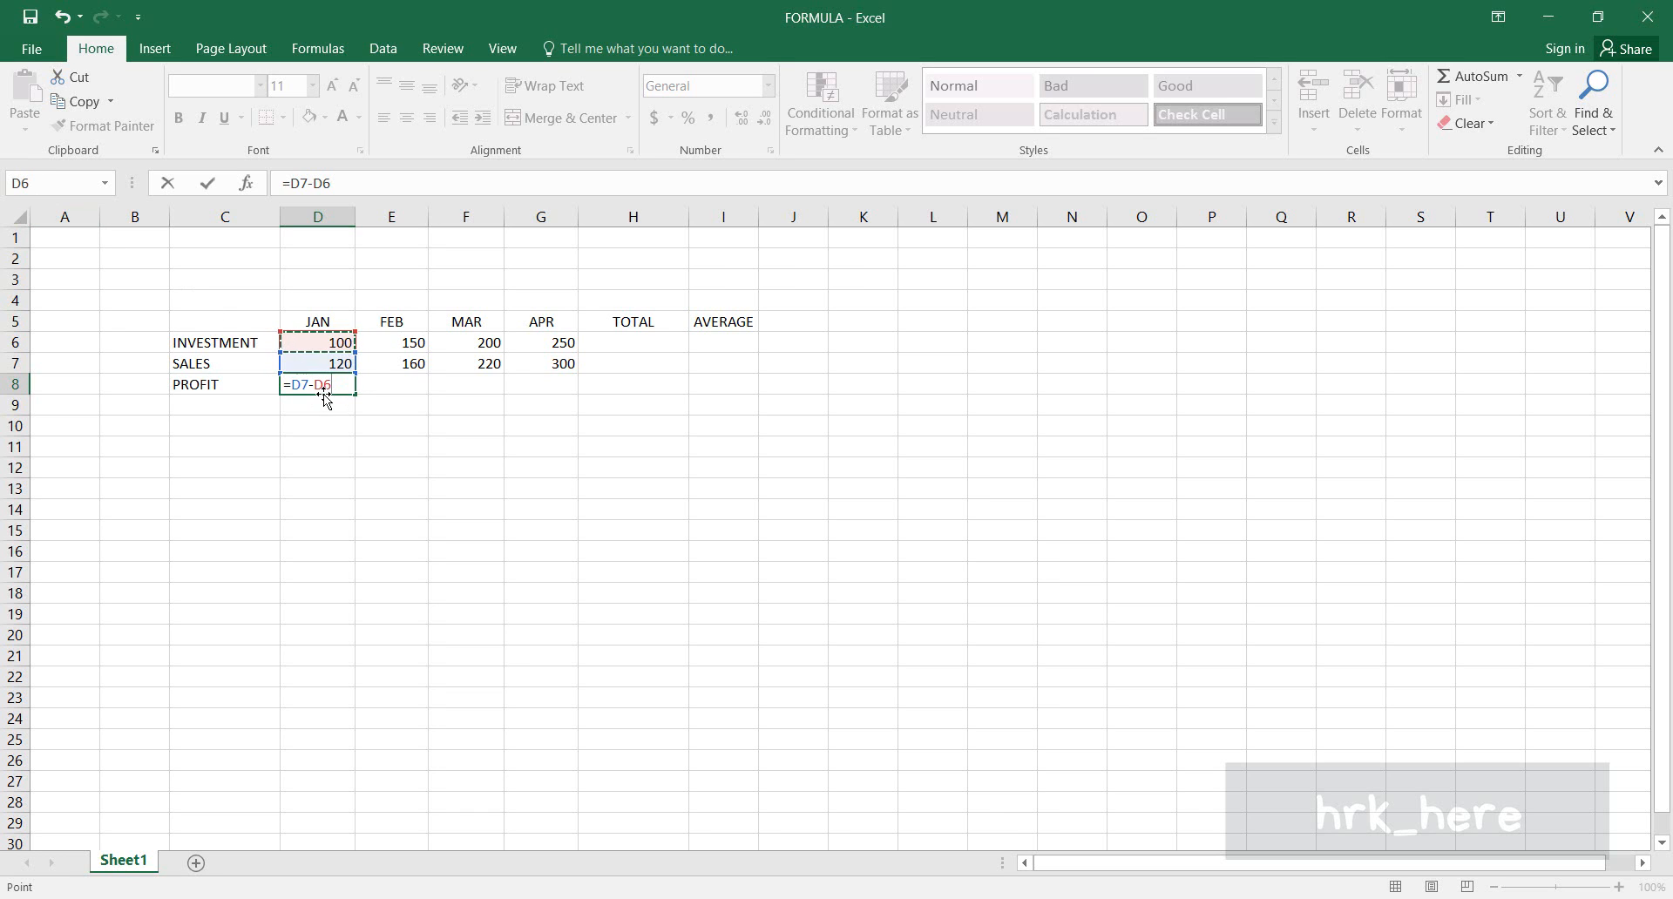
key(Return)
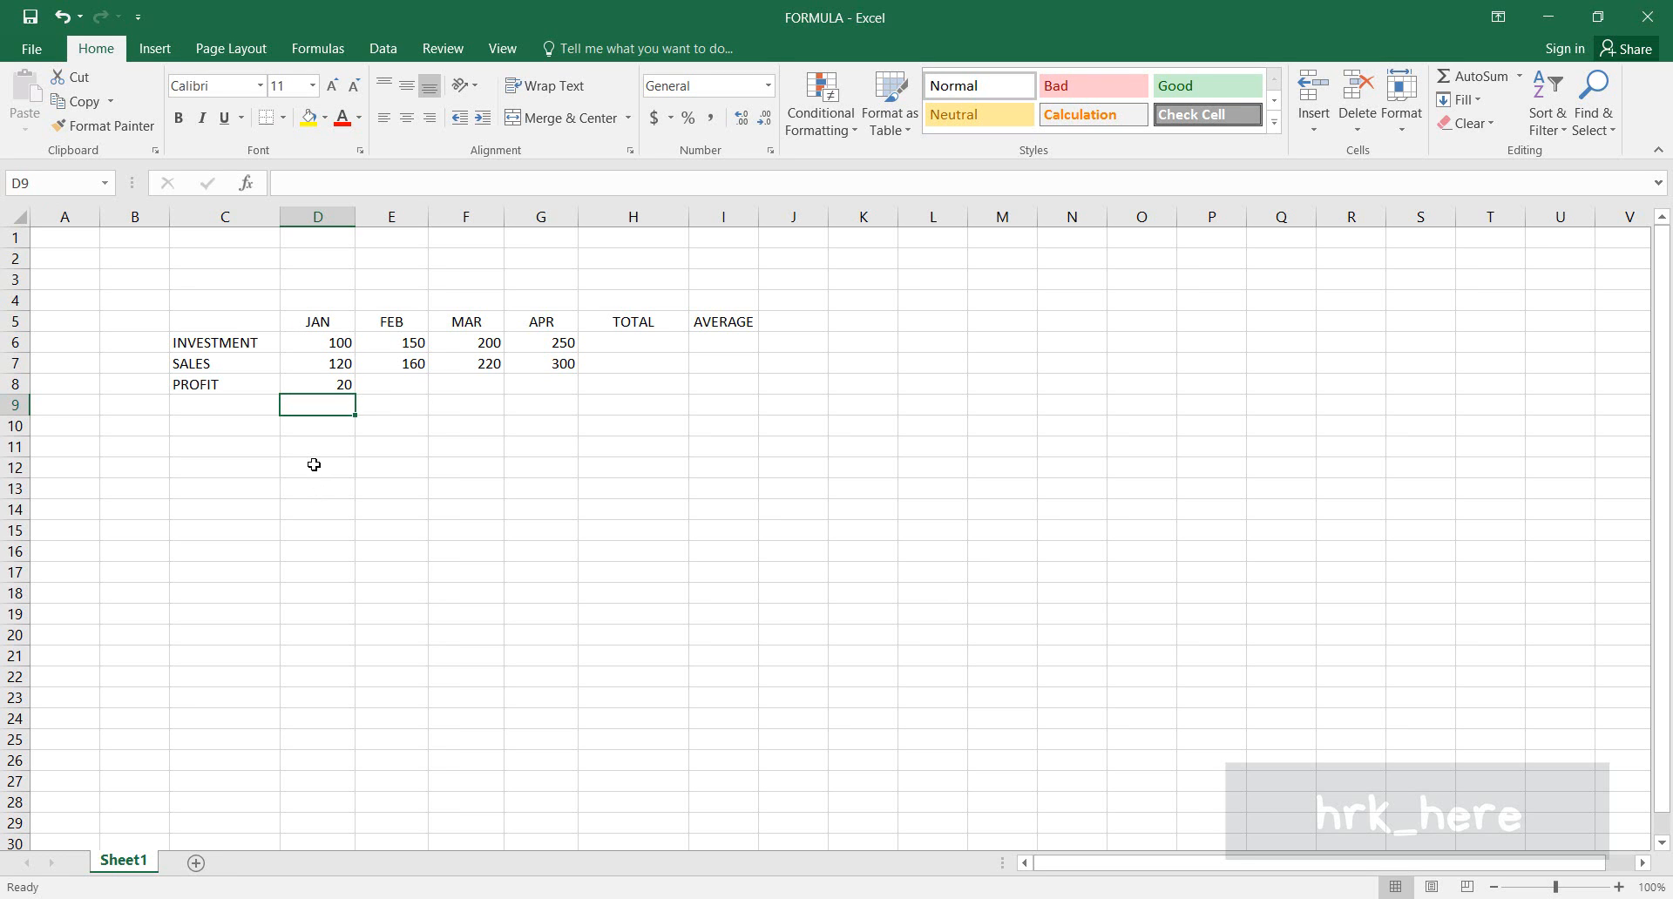
click(343, 383)
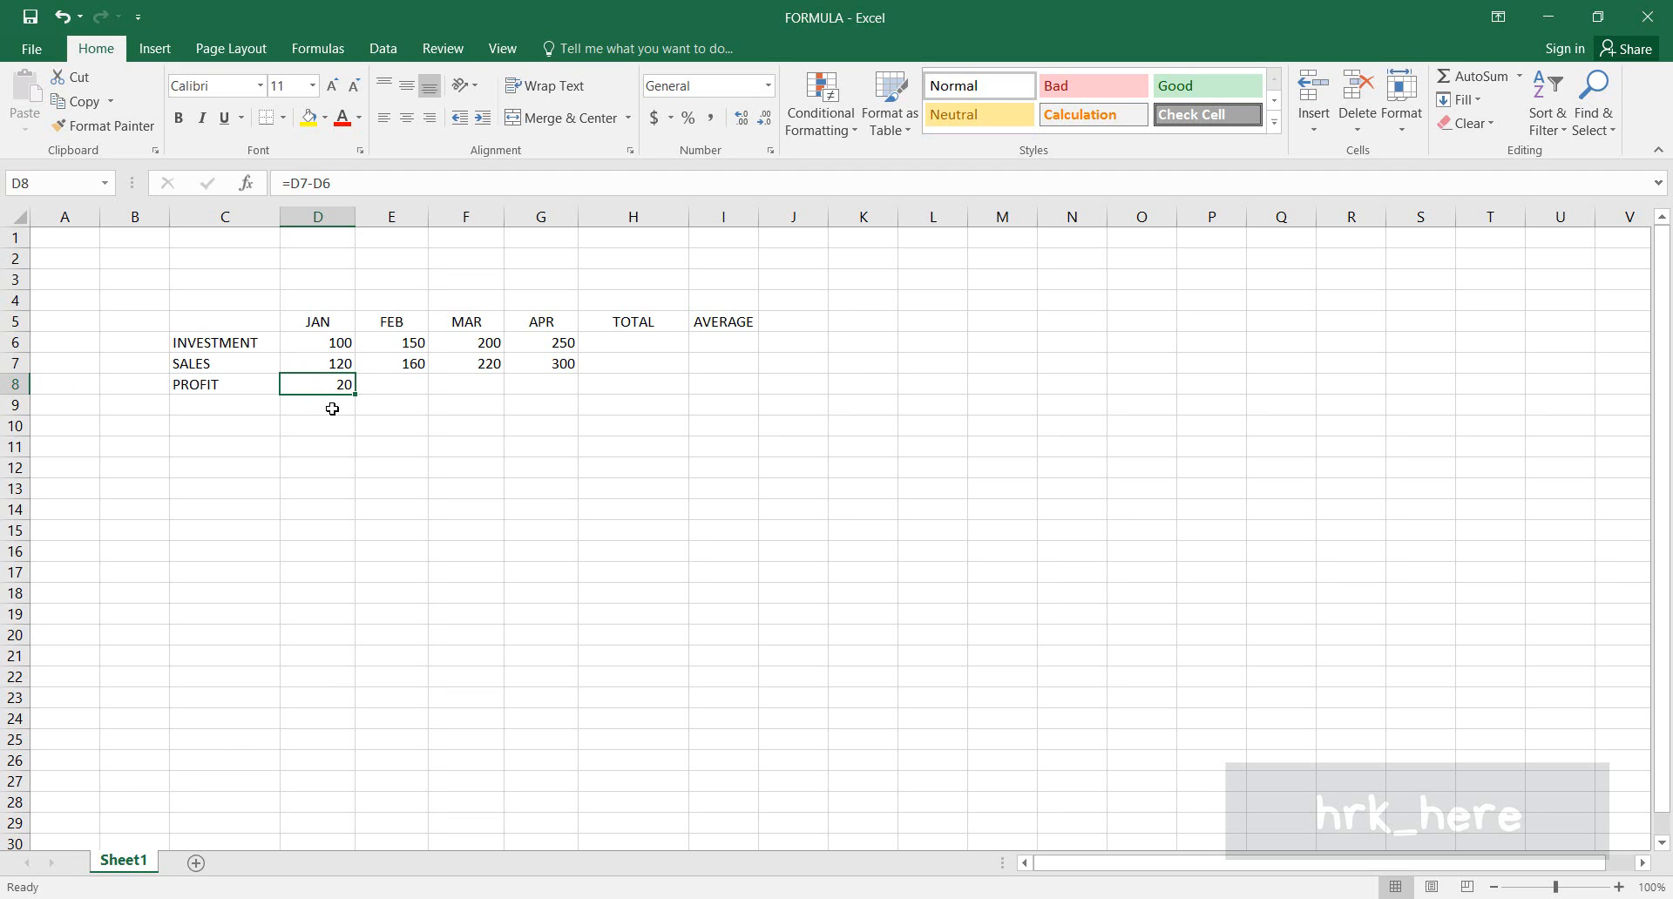
Total the January to April INVESTMENT figures in H6 with the formula =D6+E6+F6+G6.
click(620, 342)
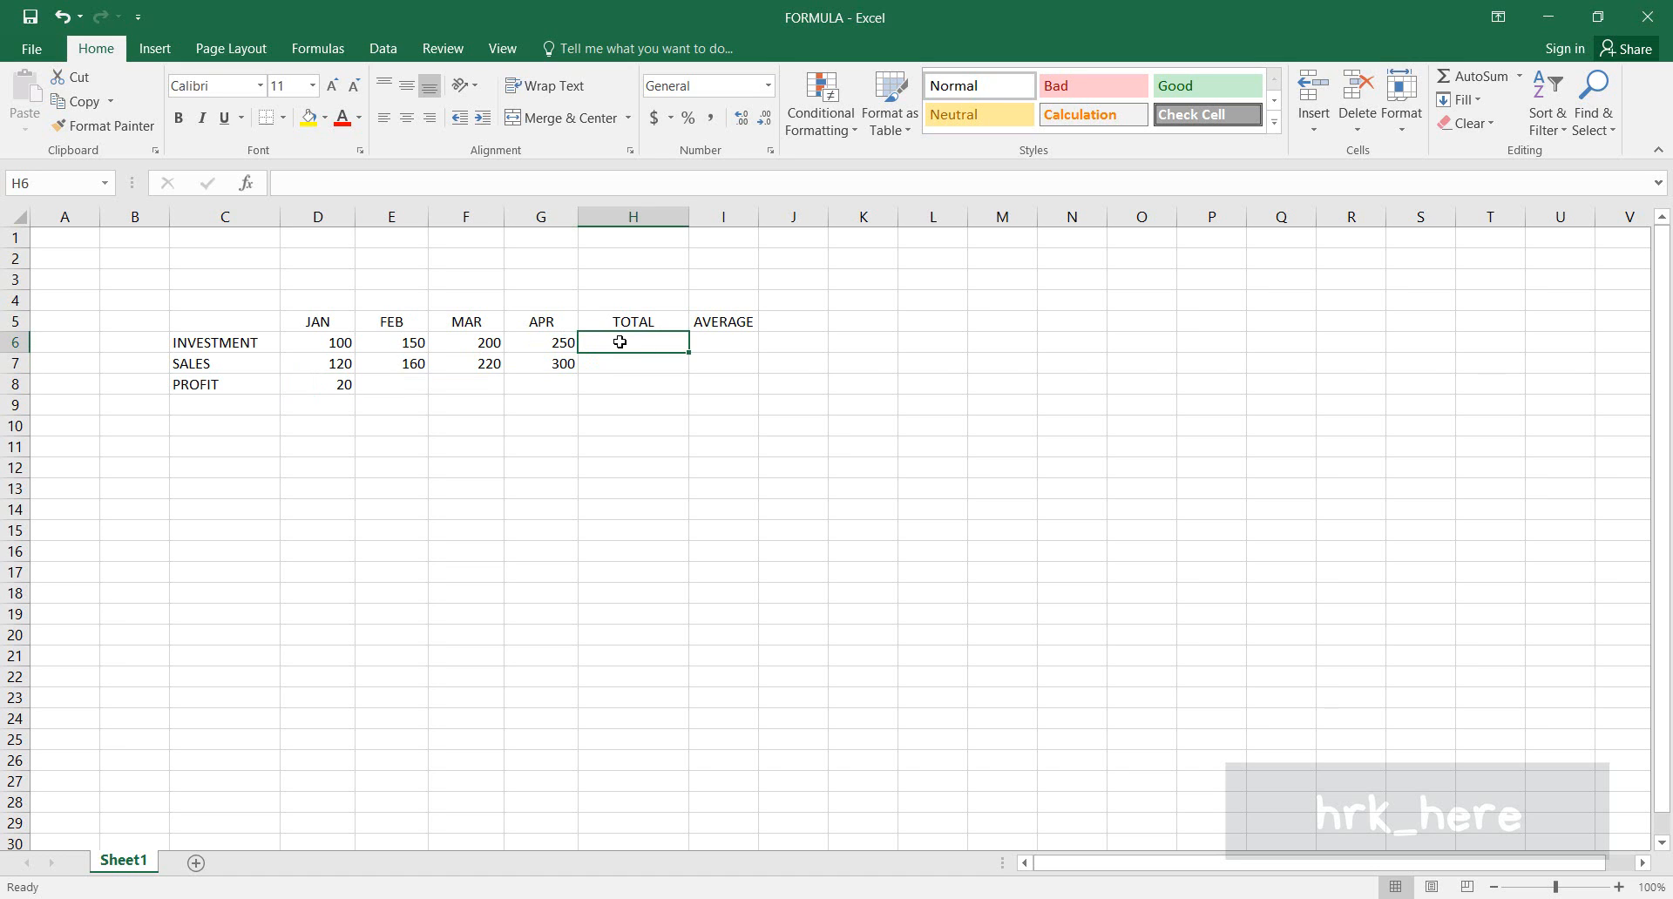
click(332, 343)
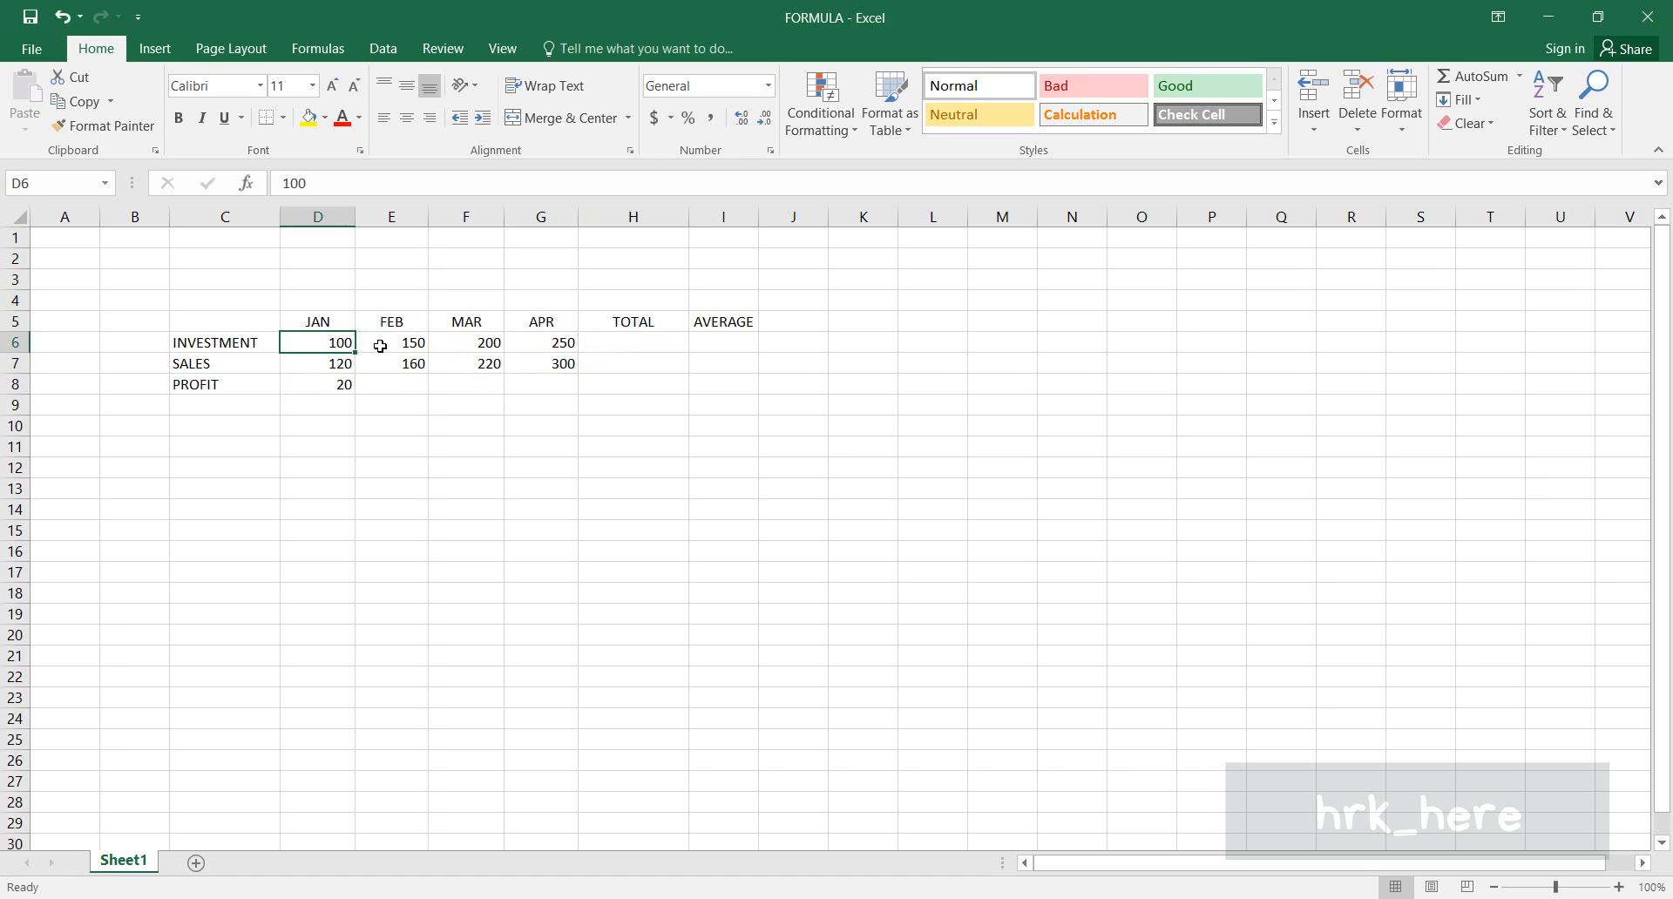
click(399, 345)
click(470, 345)
click(518, 345)
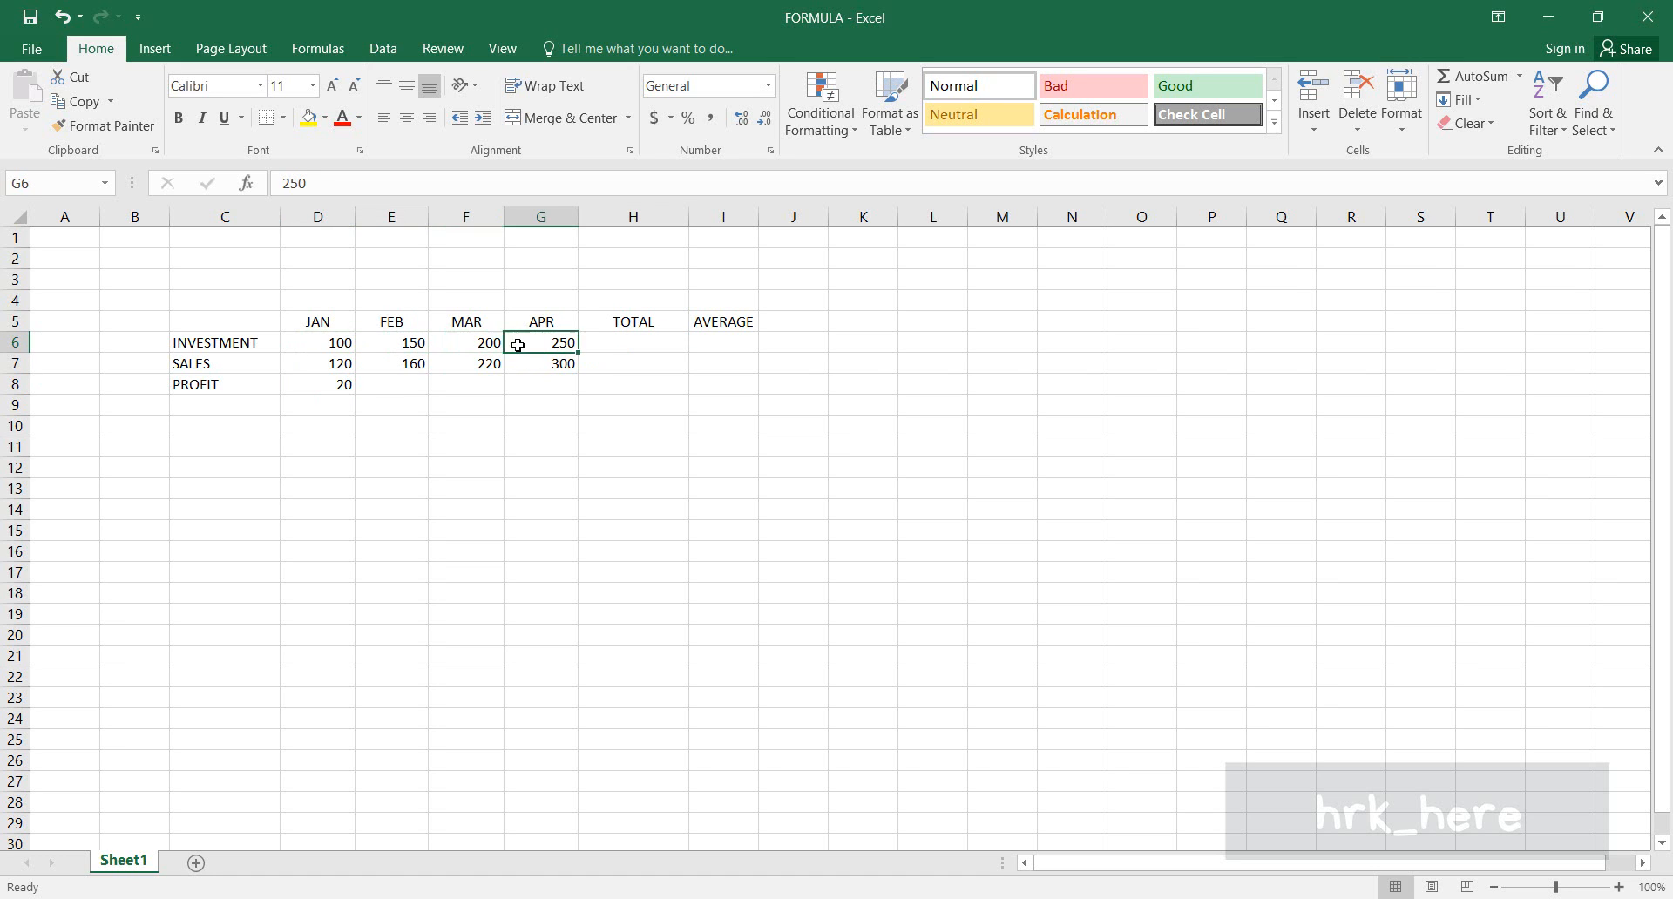
click(632, 343)
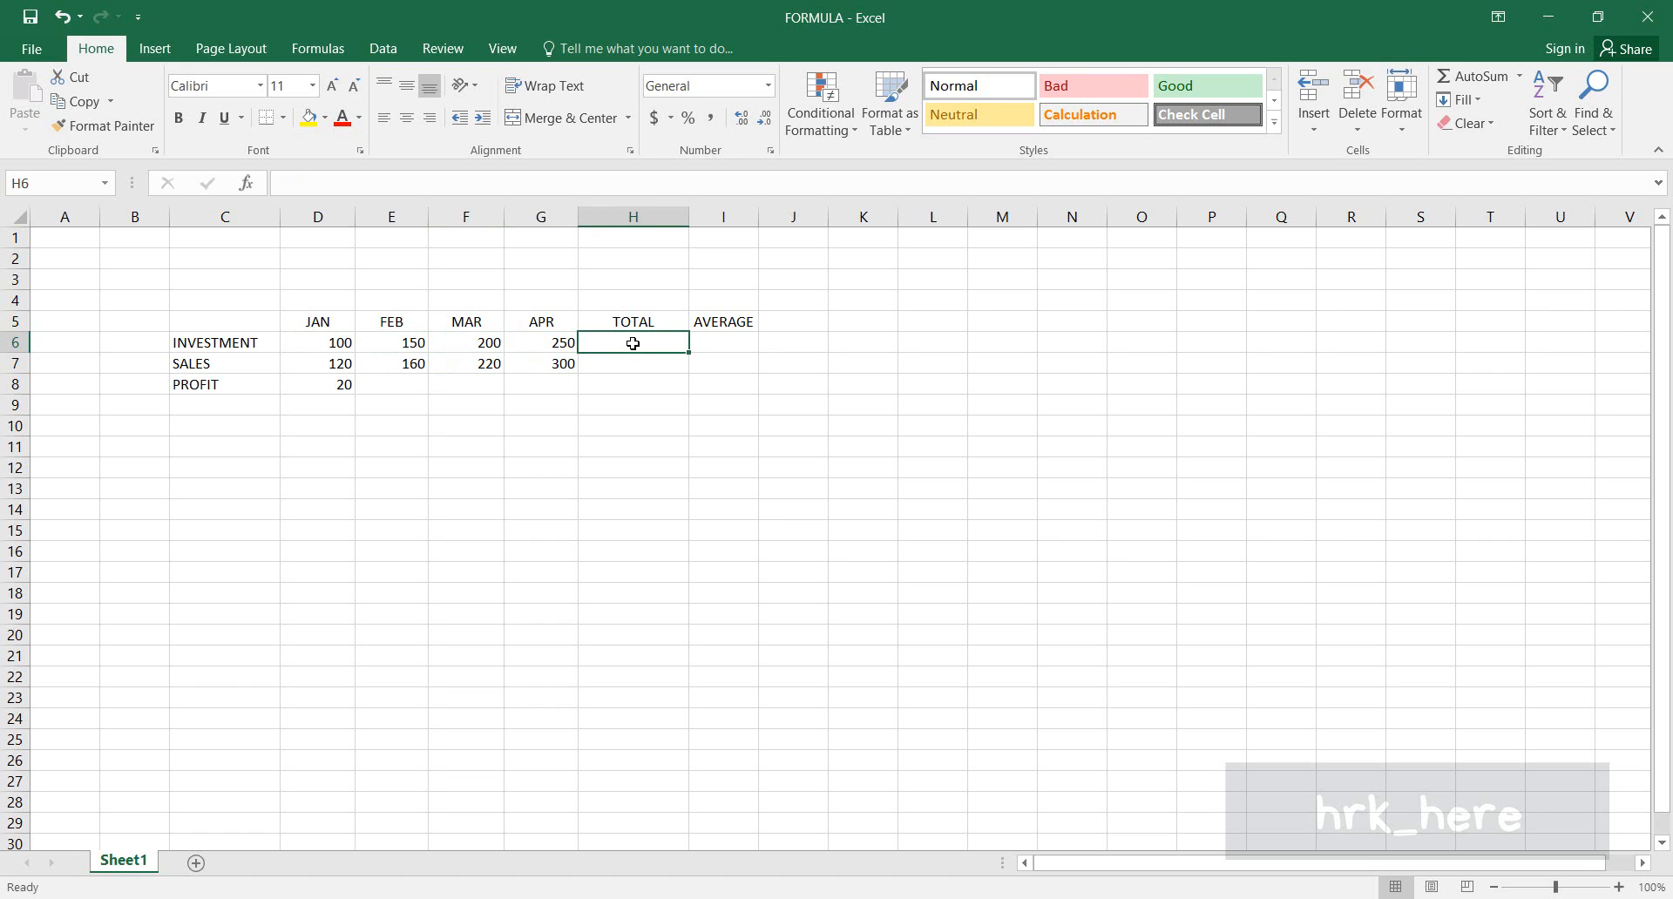
text(=)
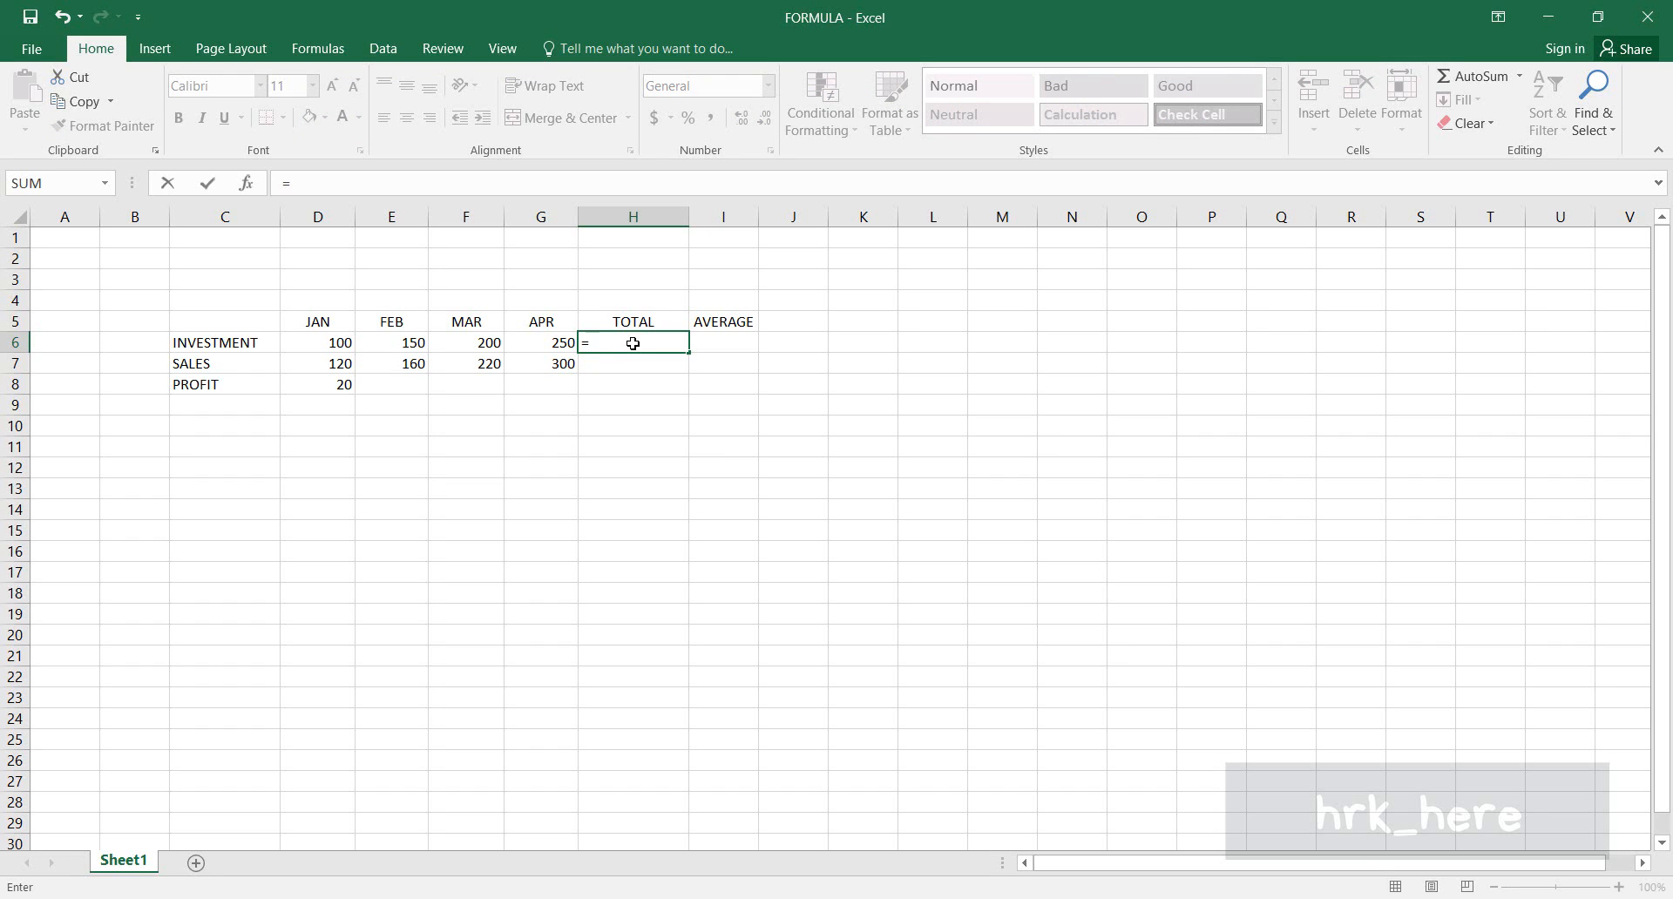
click(337, 343)
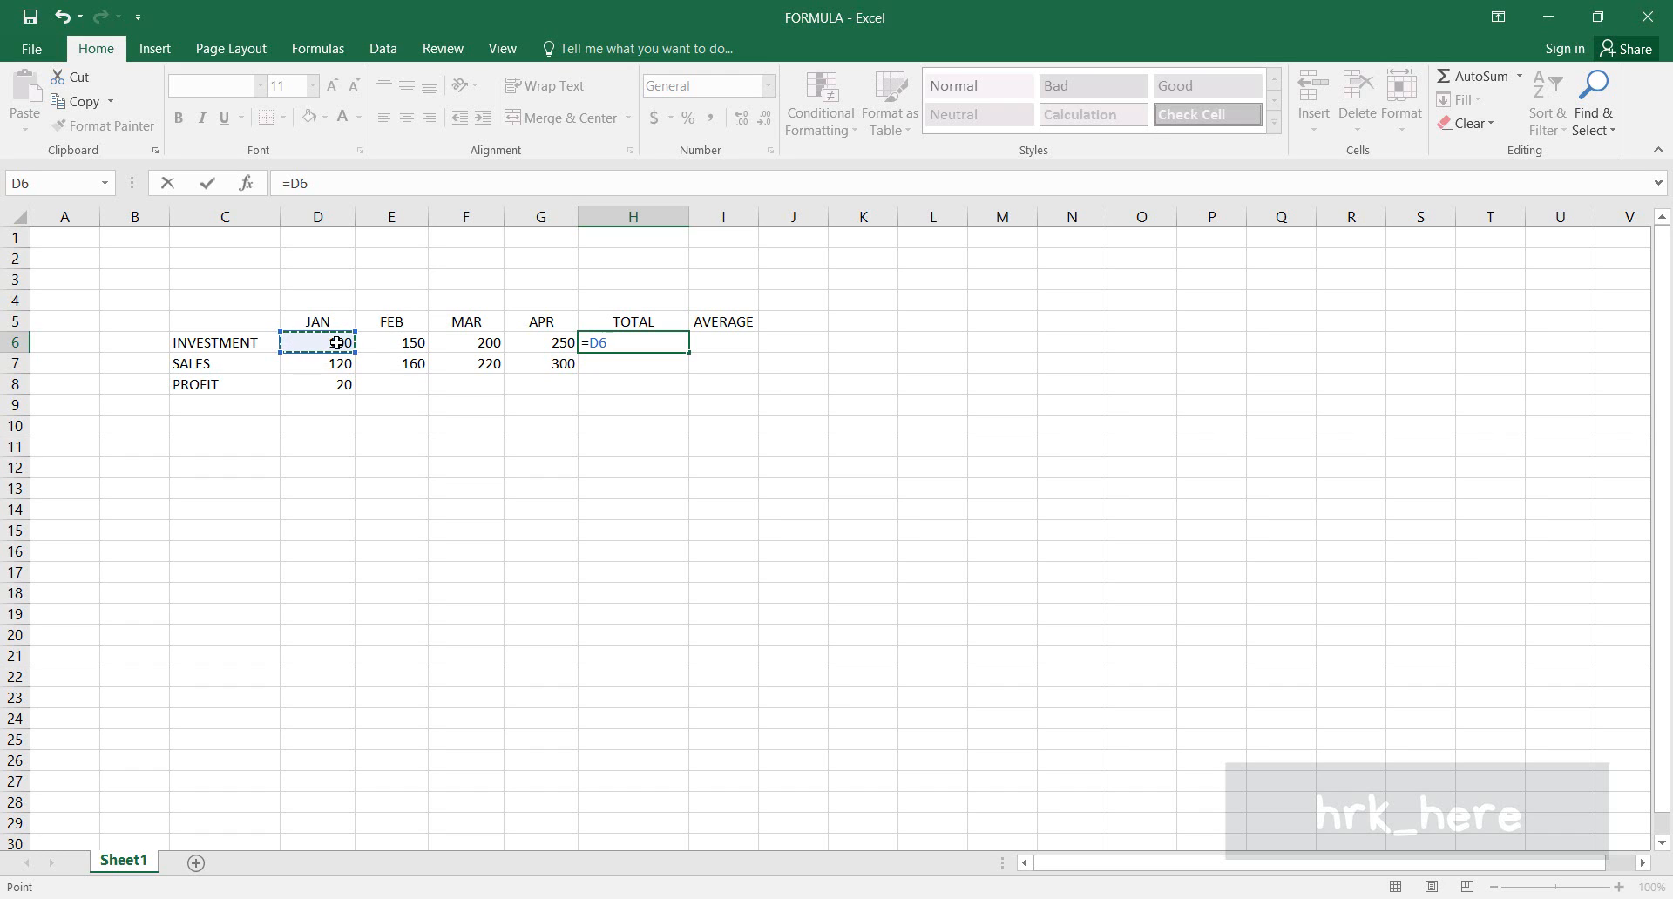
text(+)
click(381, 343)
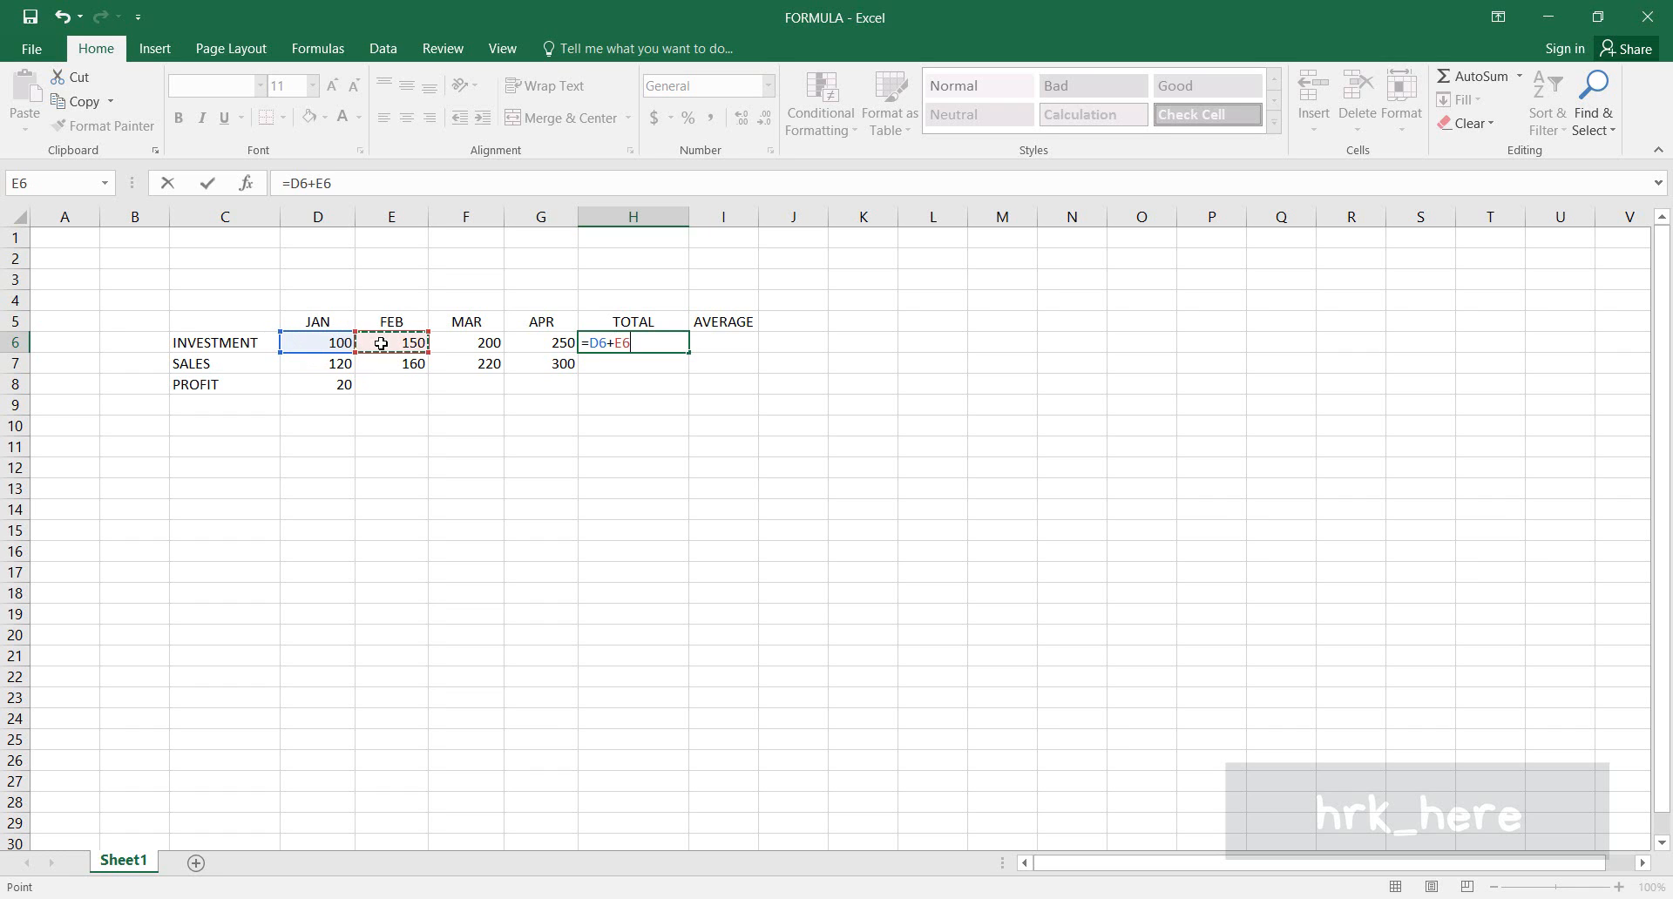
text(+)
click(459, 345)
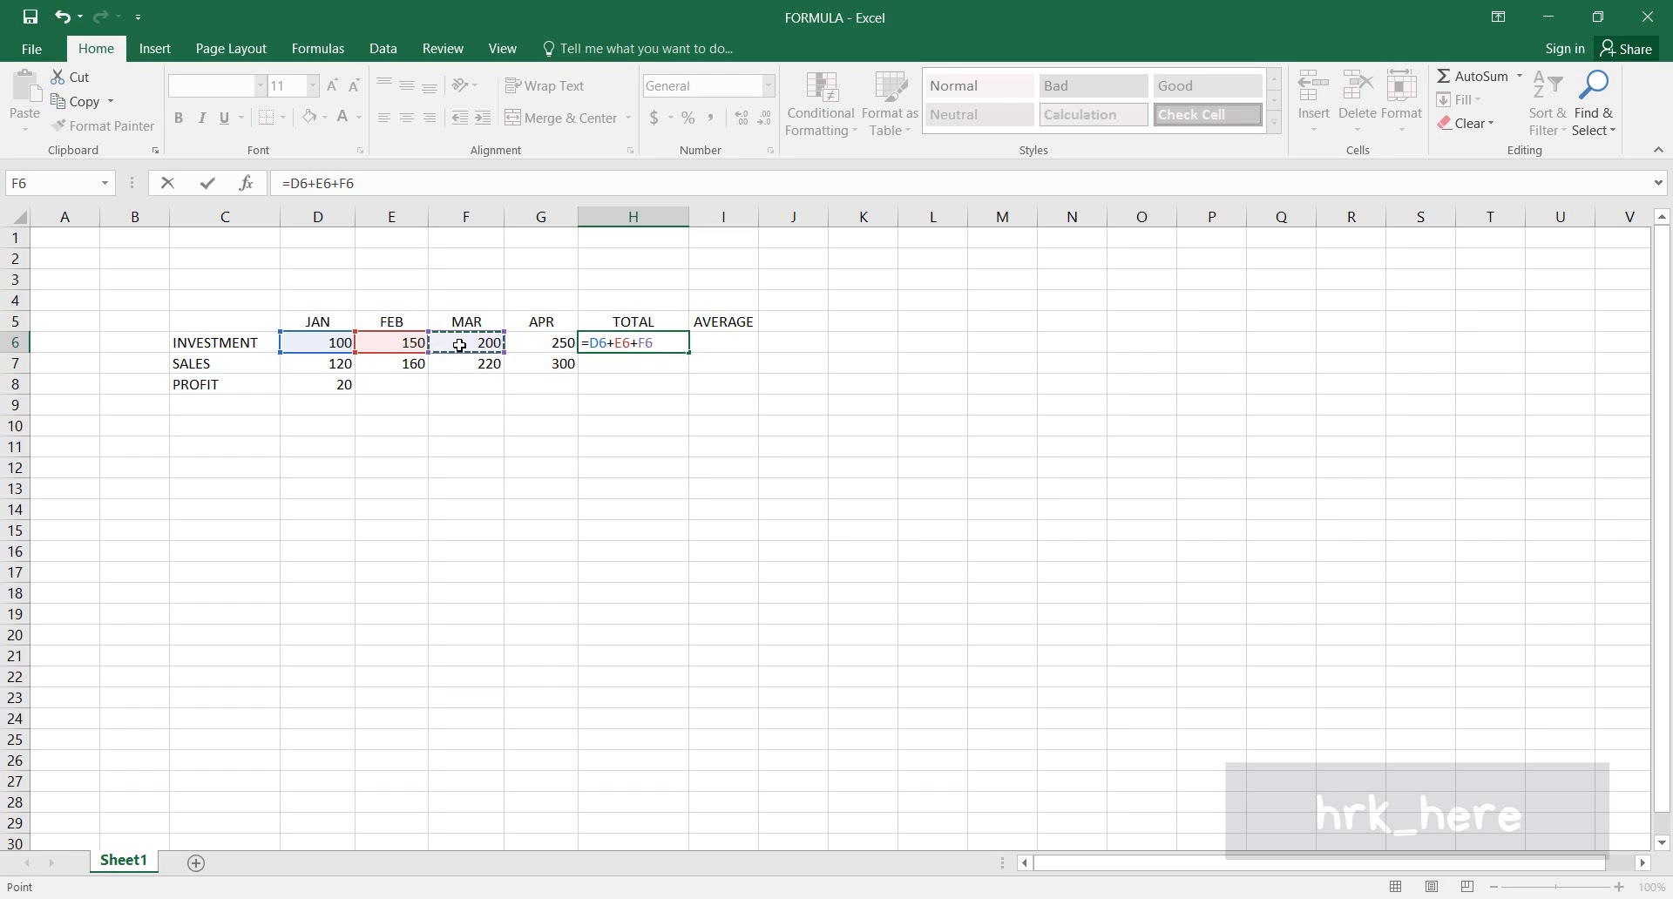
text(+)
click(525, 343)
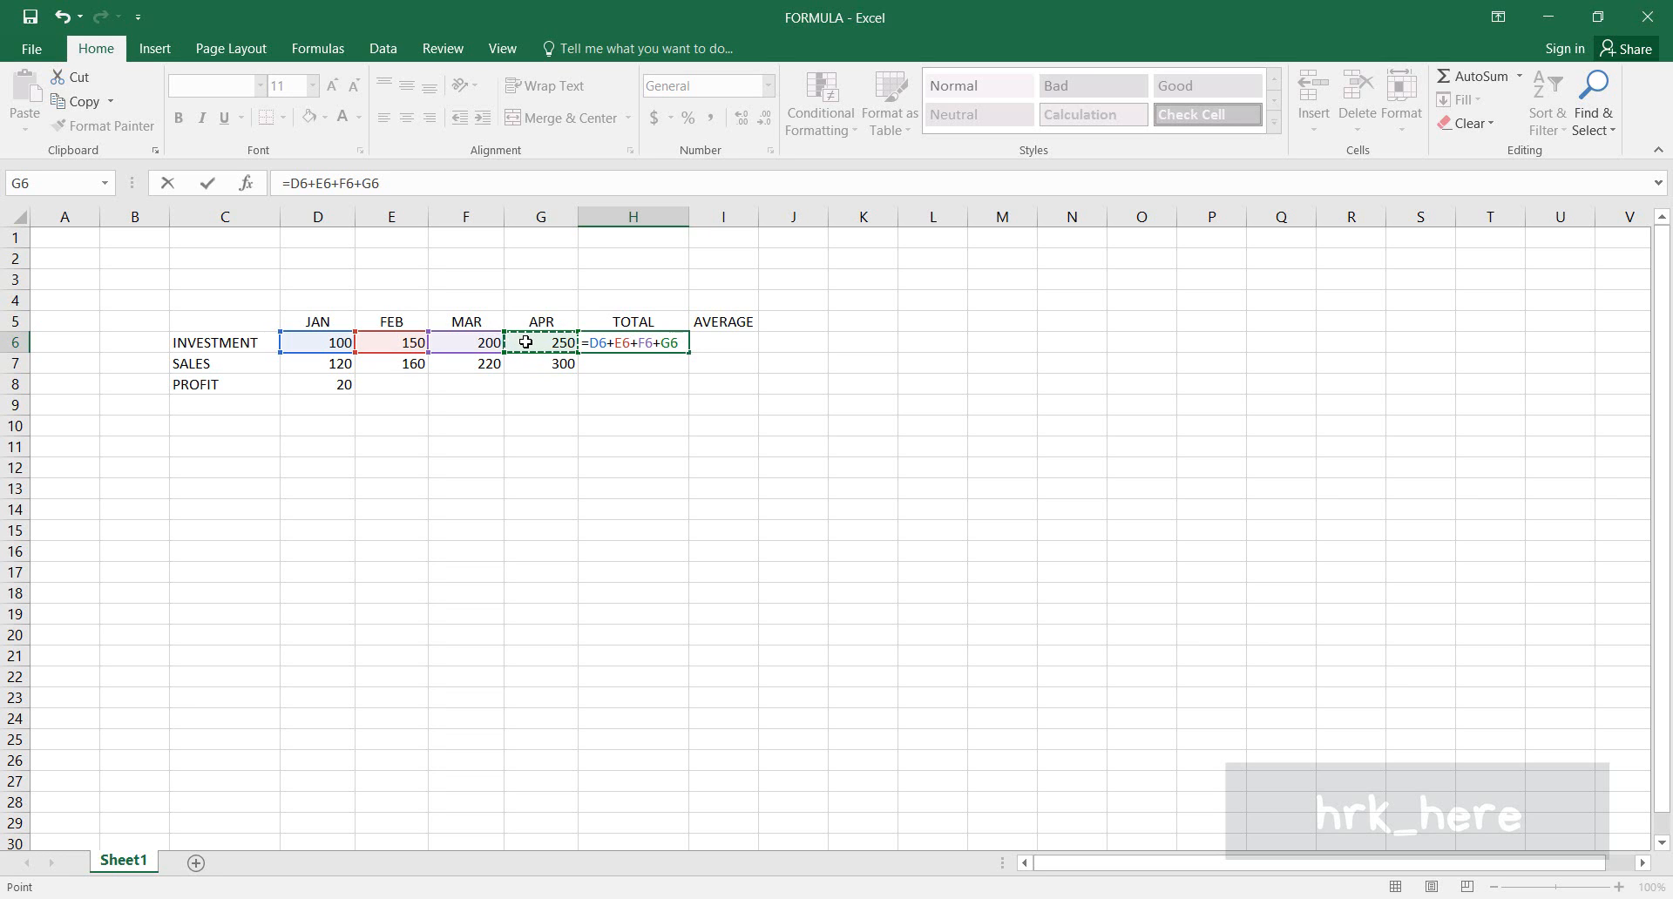
key(Return)
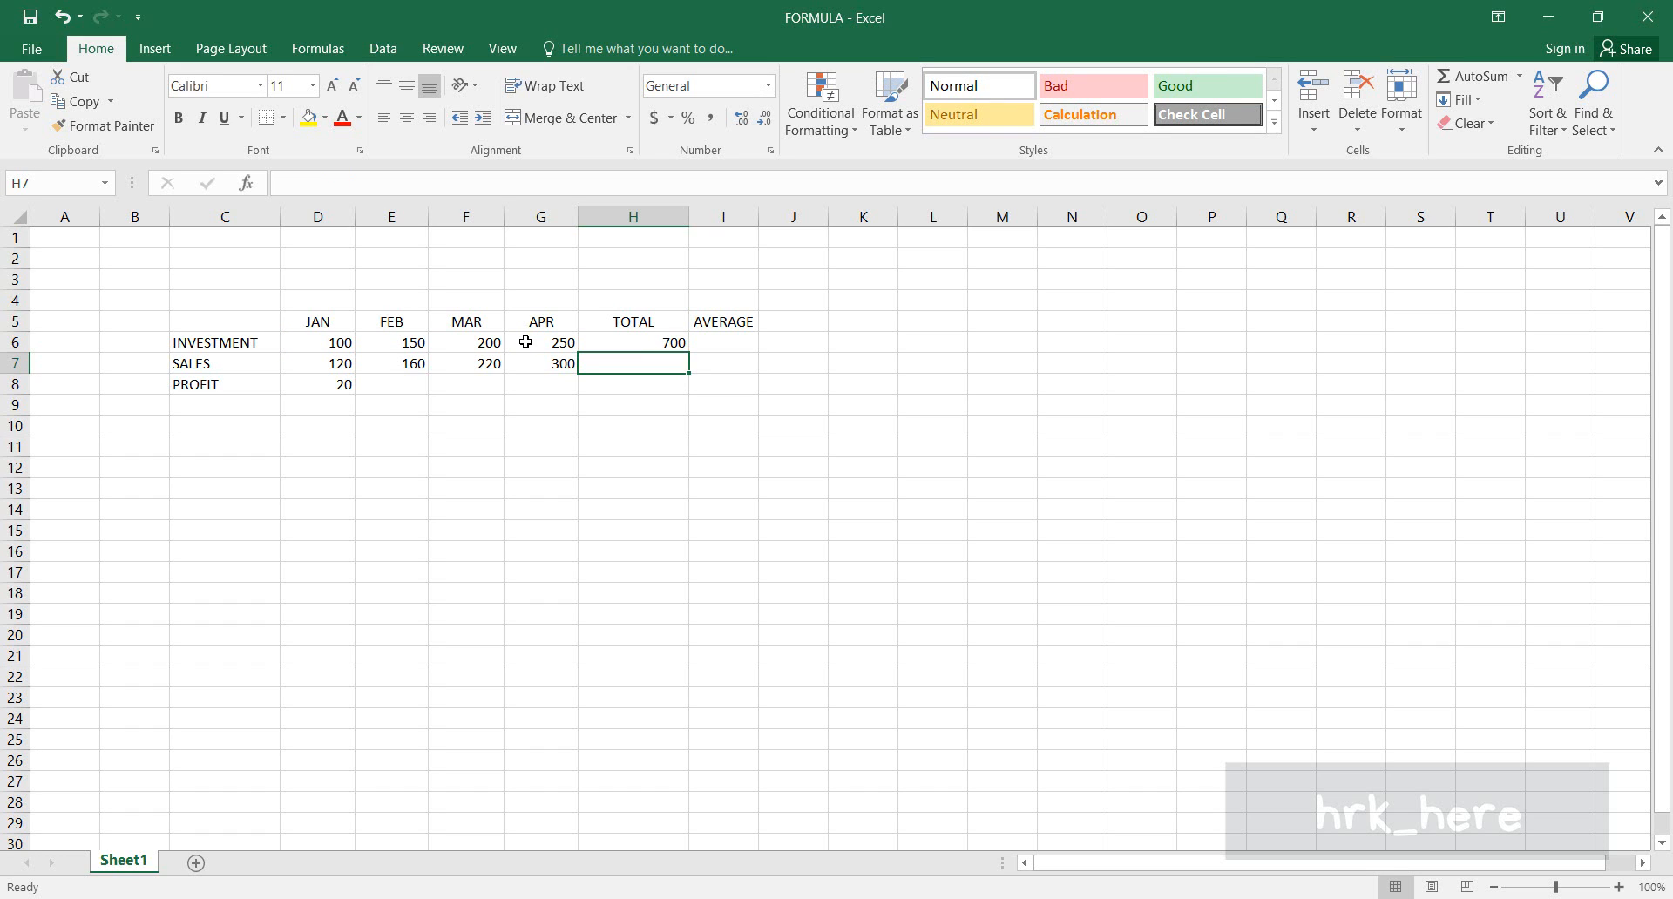
Review the monthly INVESTMENT figures and the addition formula in their TOTAL cell.
click(551, 346)
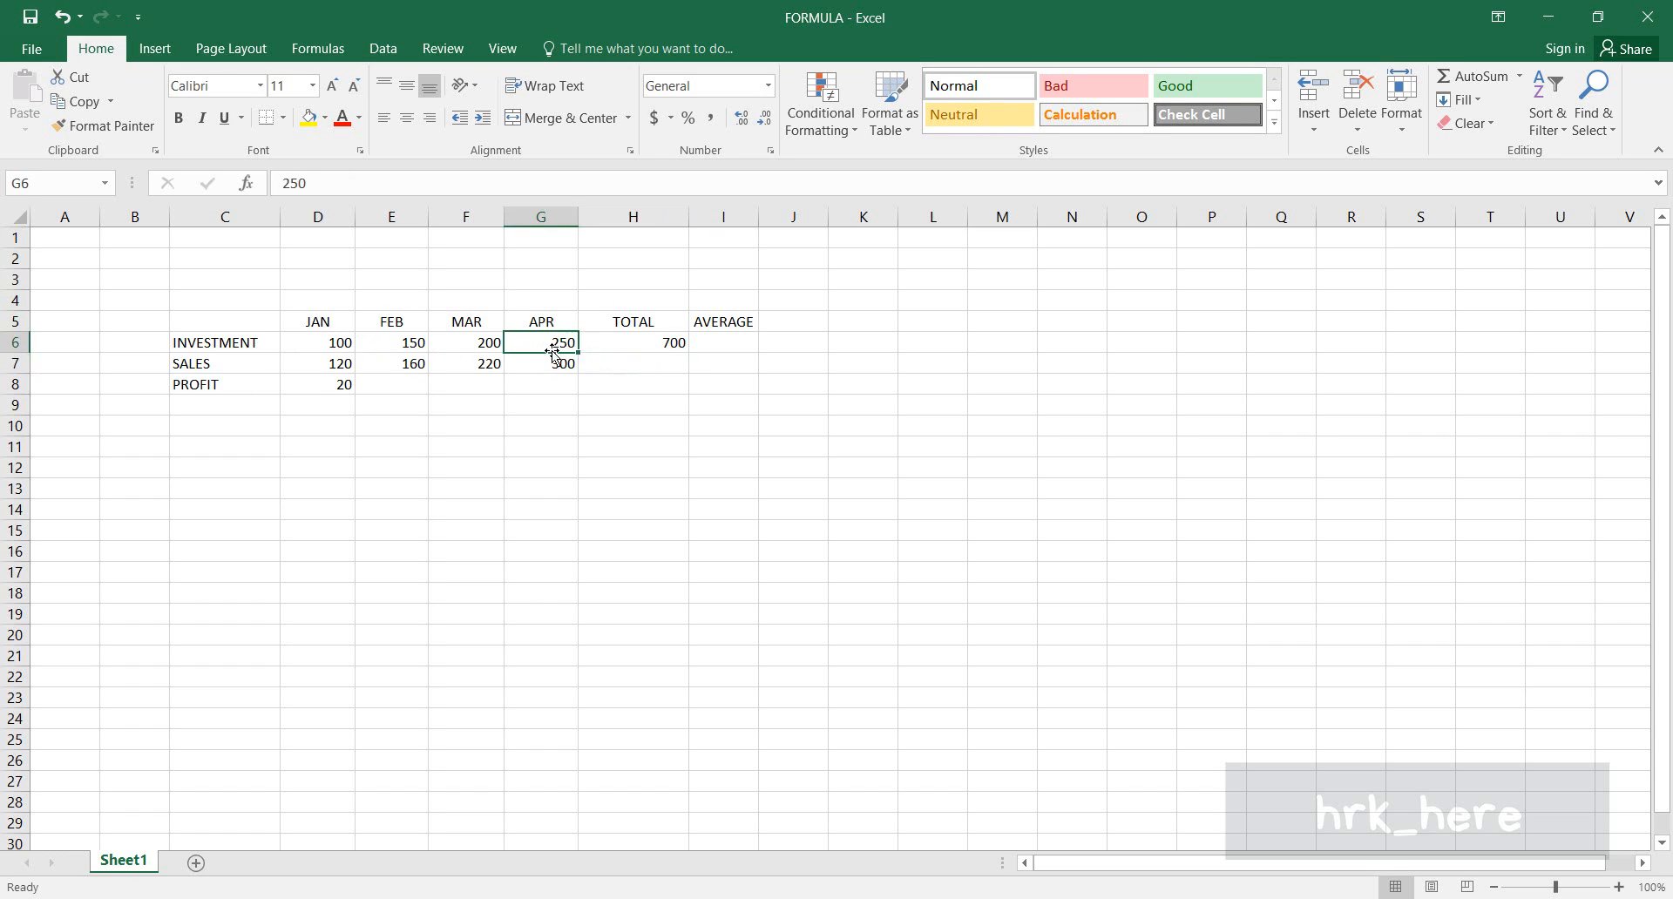
click(481, 344)
click(404, 344)
click(341, 343)
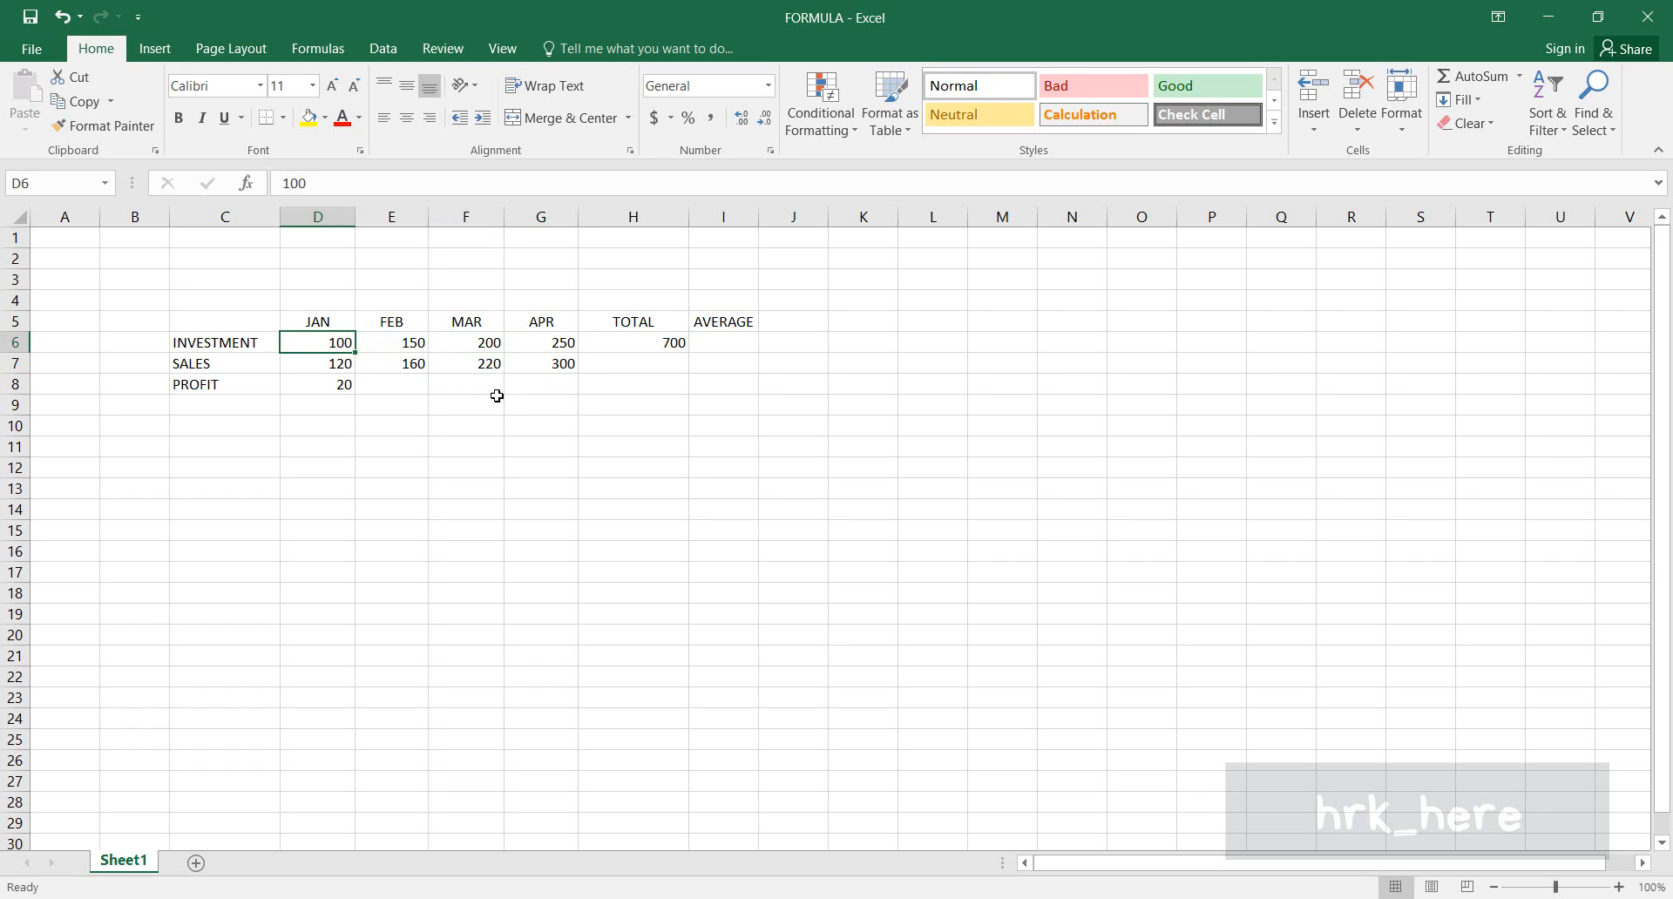
click(620, 348)
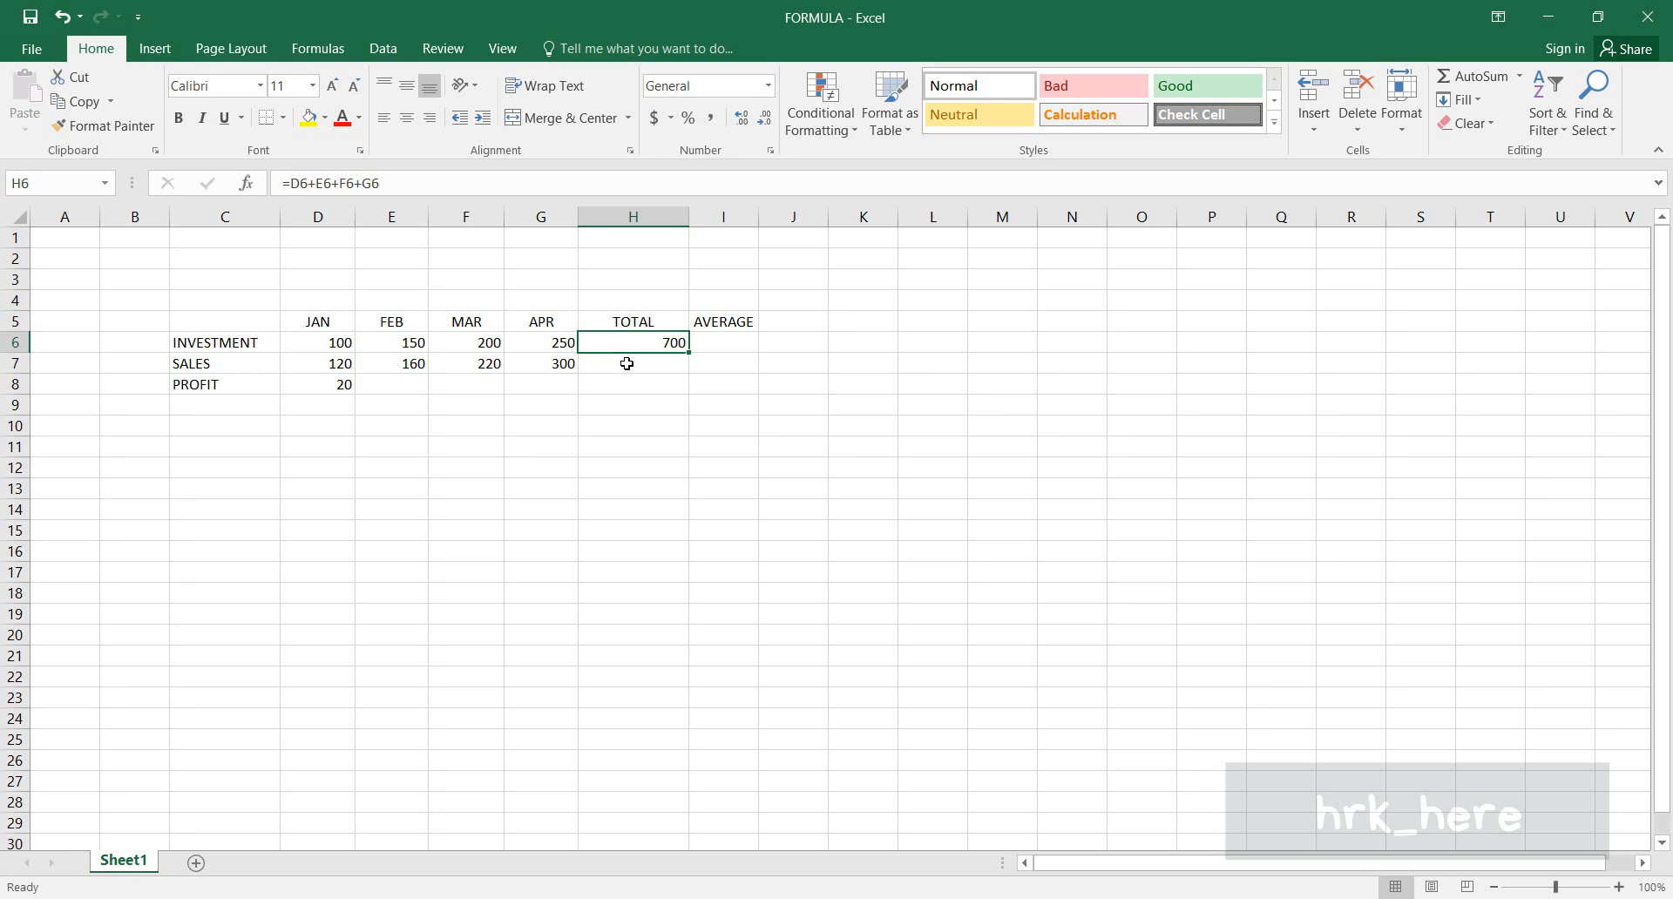
Total the January to April SALES figures in H7 using the SUM function over D7:G7.
click(626, 364)
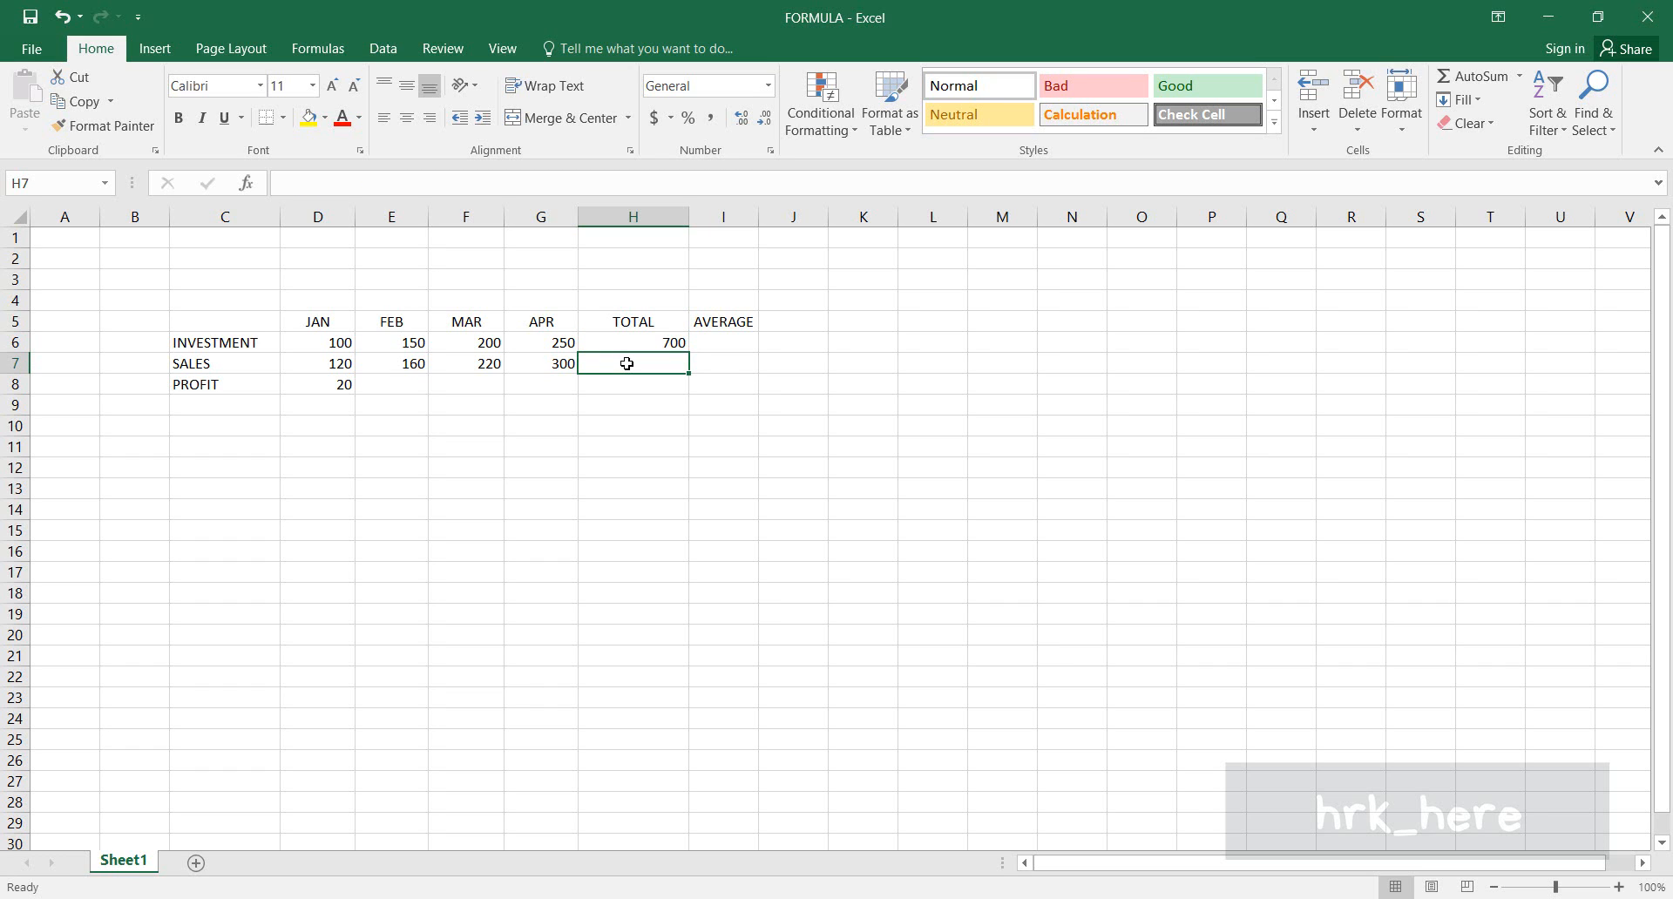
text(=)
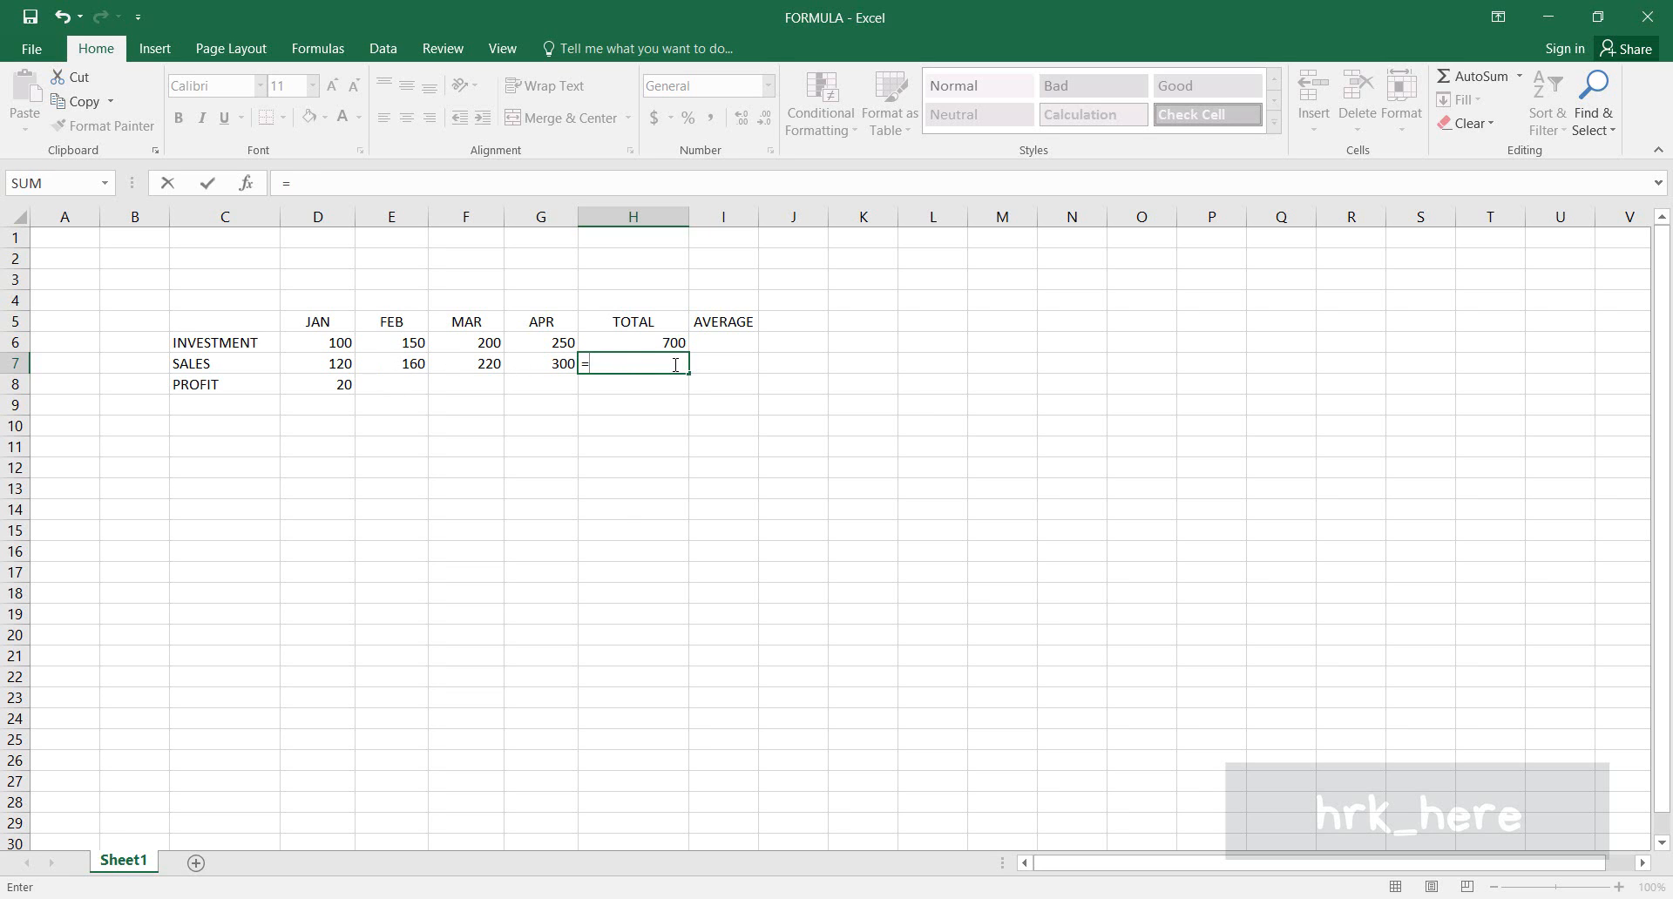
text(SUM)
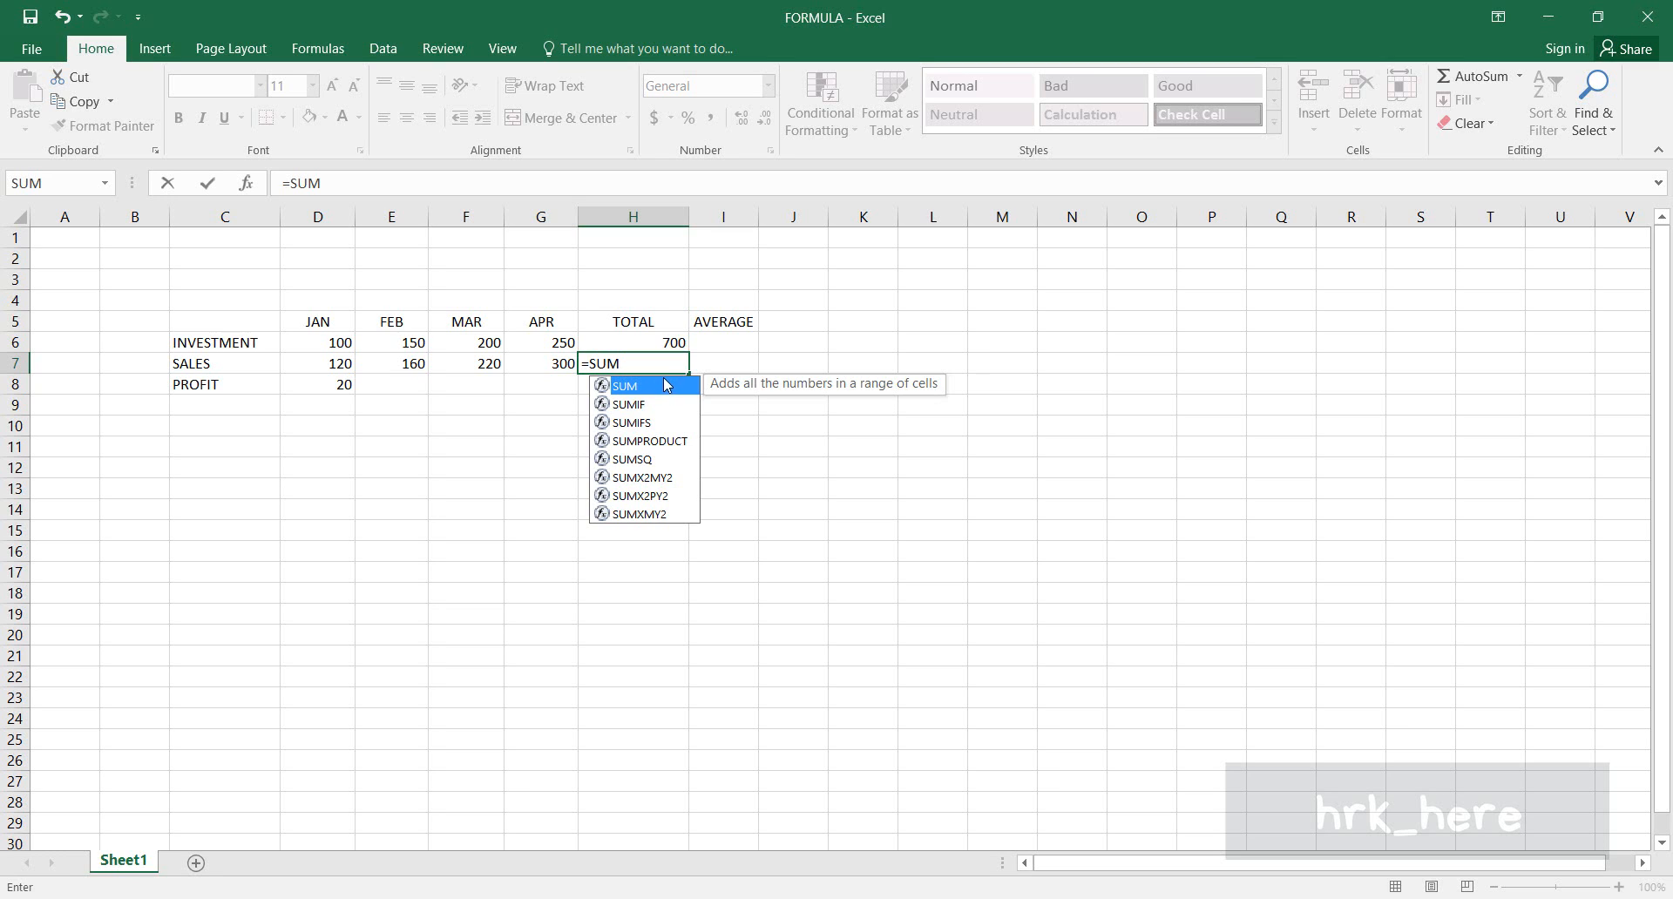
click(661, 364)
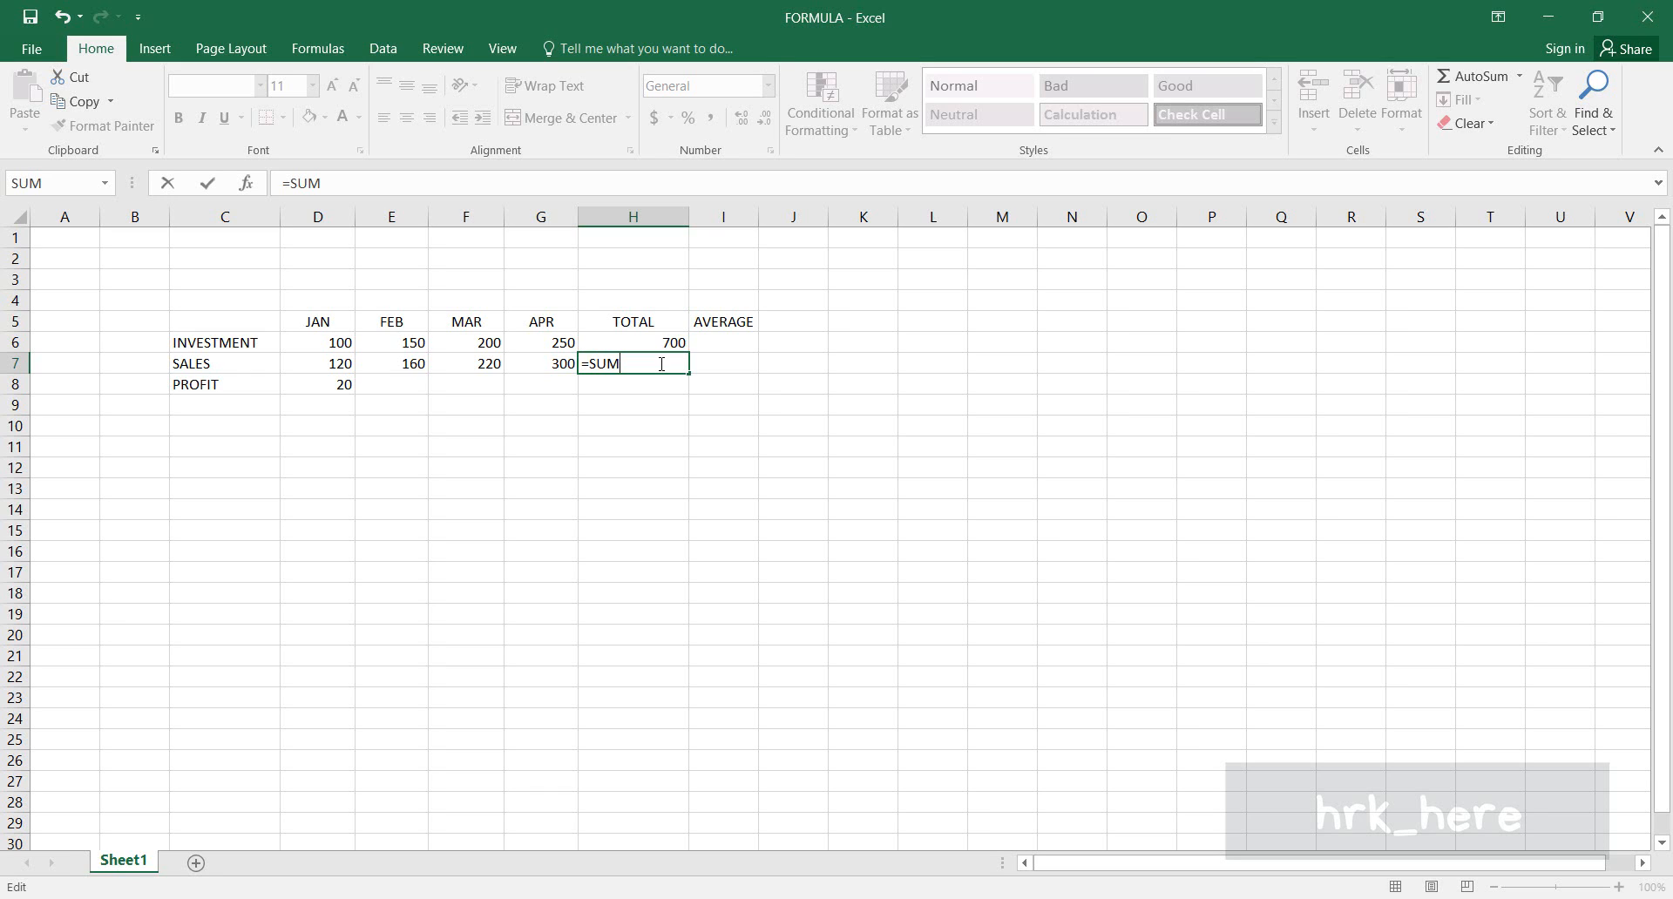
text(()
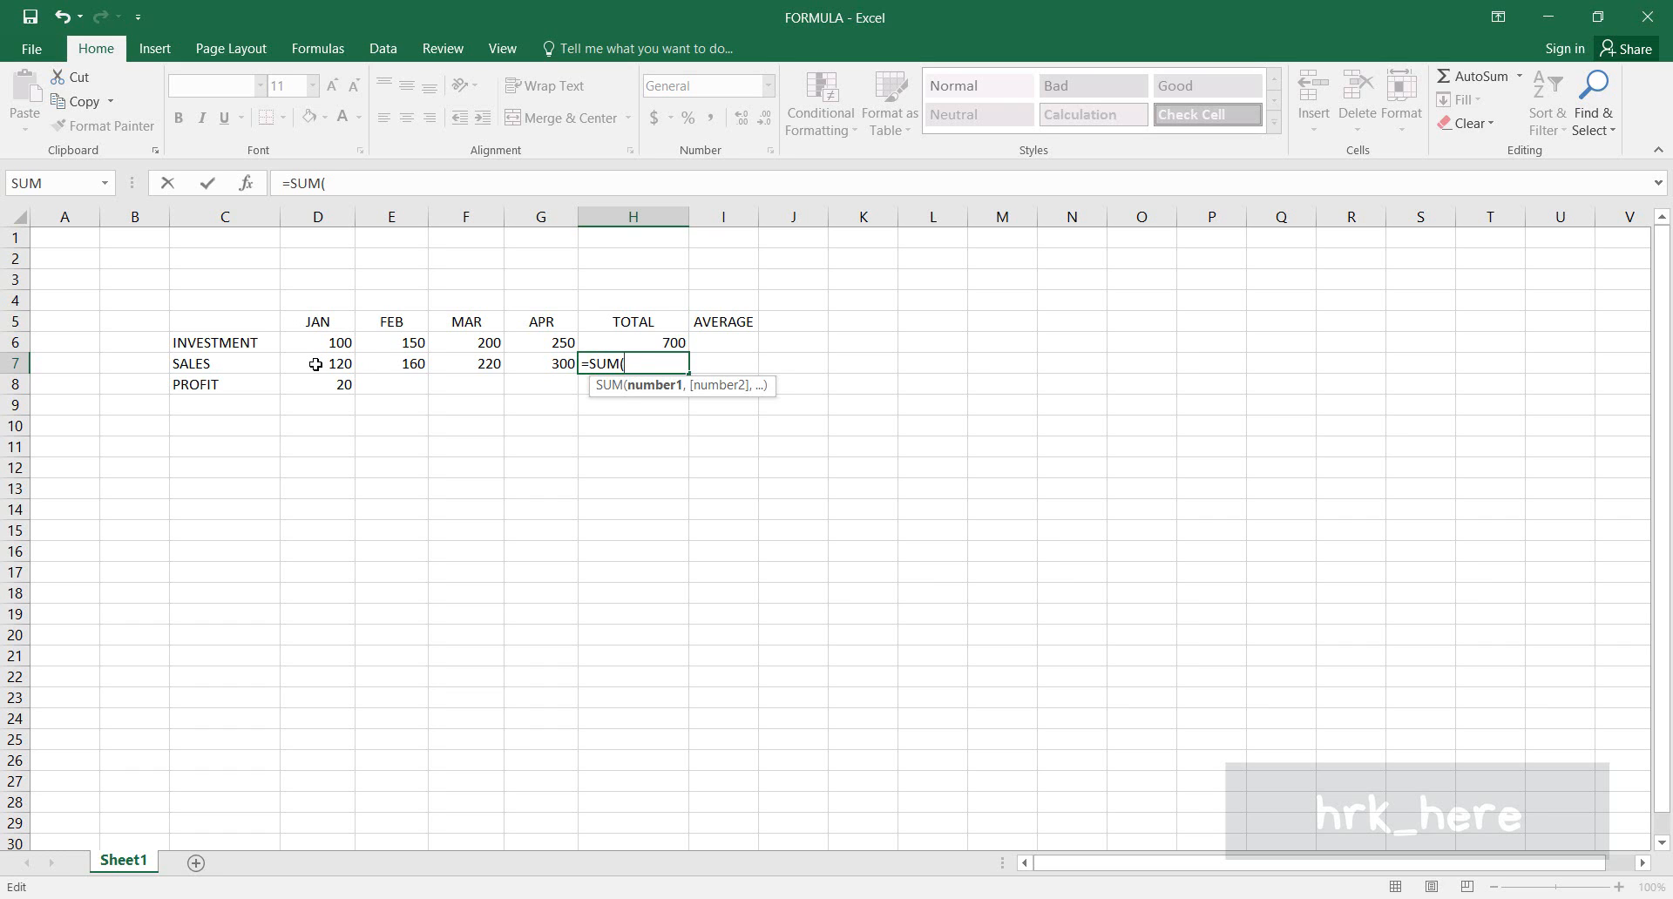
drag(316, 364, 541, 370)
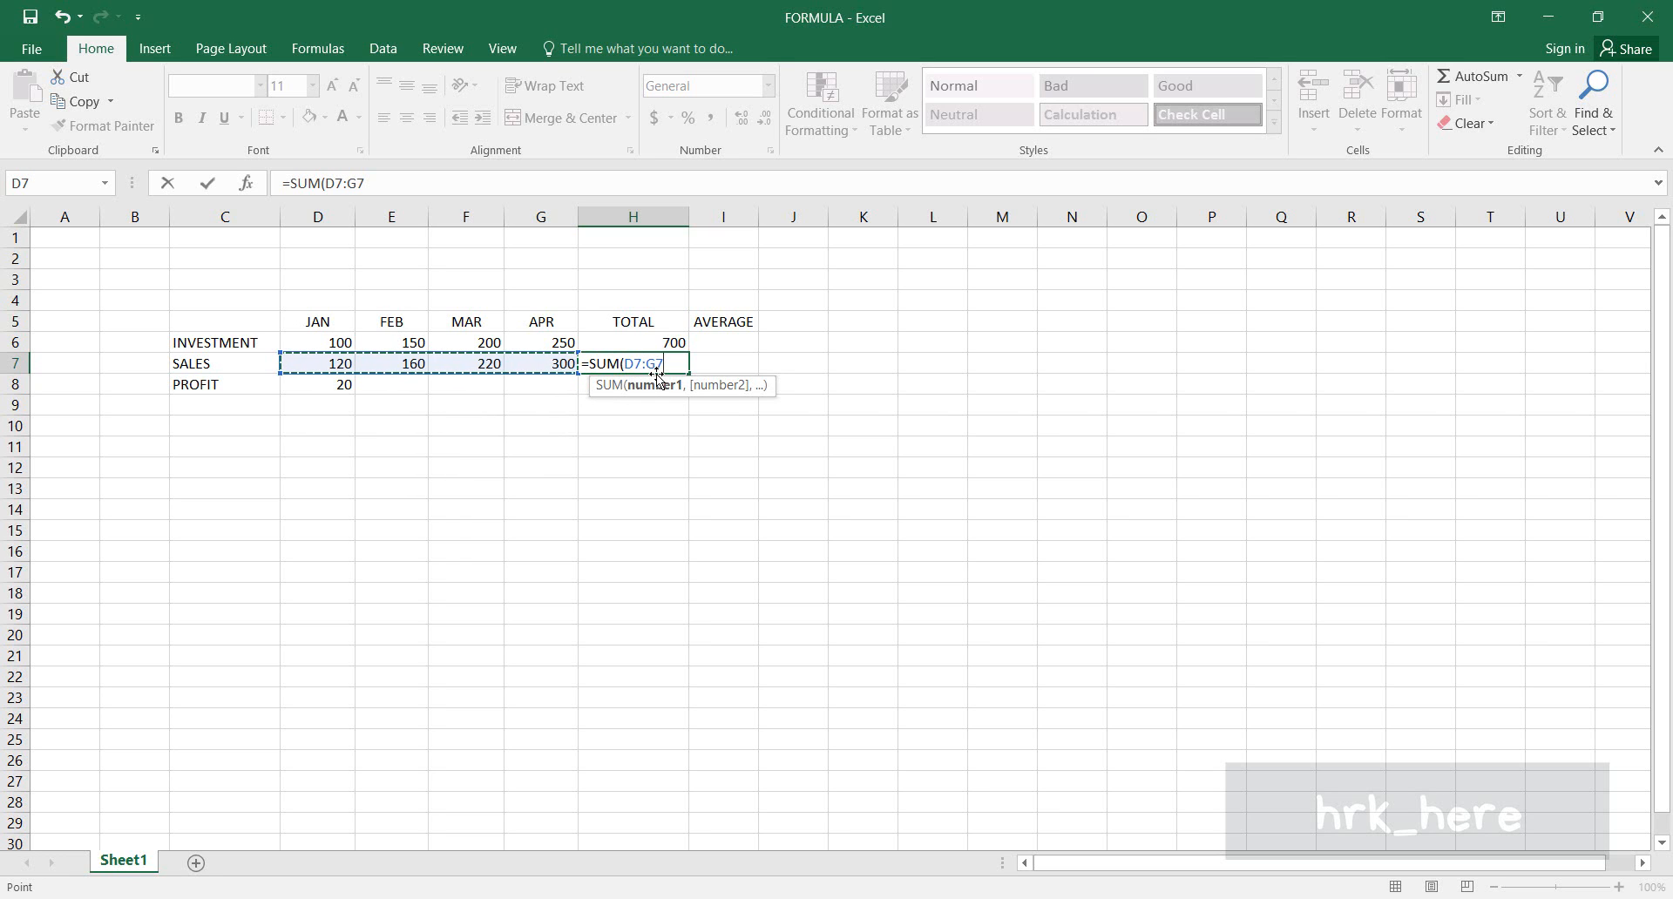
key(Return)
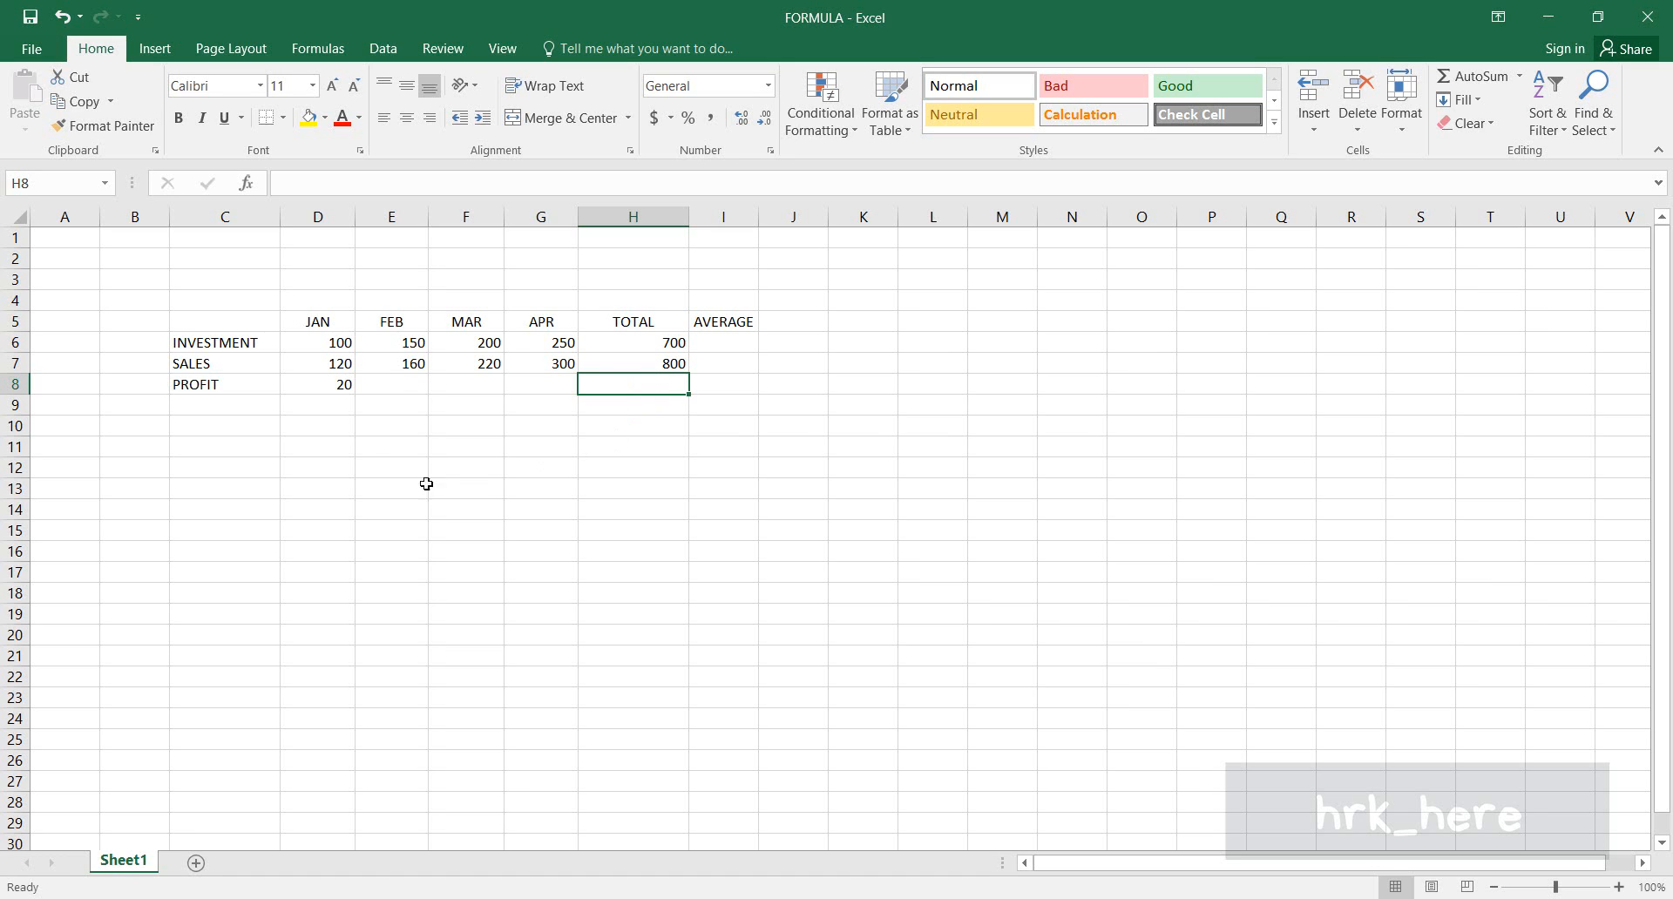
Examine the INVESTMENT row's AVERAGE cell, its January to April figures and its TOTAL cell.
click(715, 342)
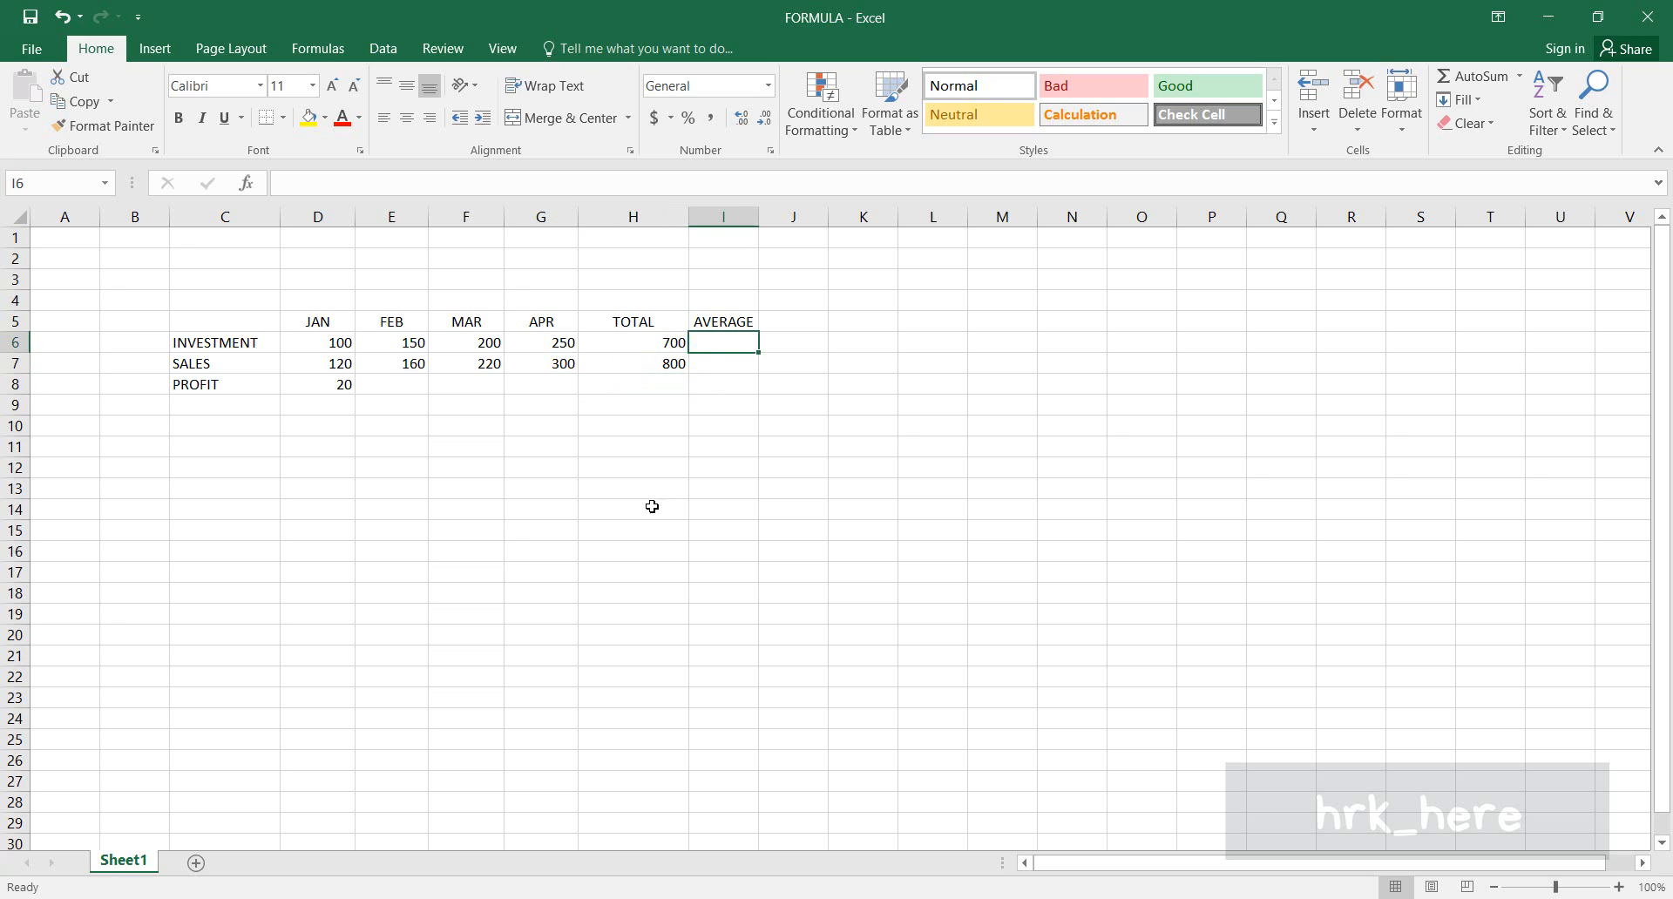
click(336, 344)
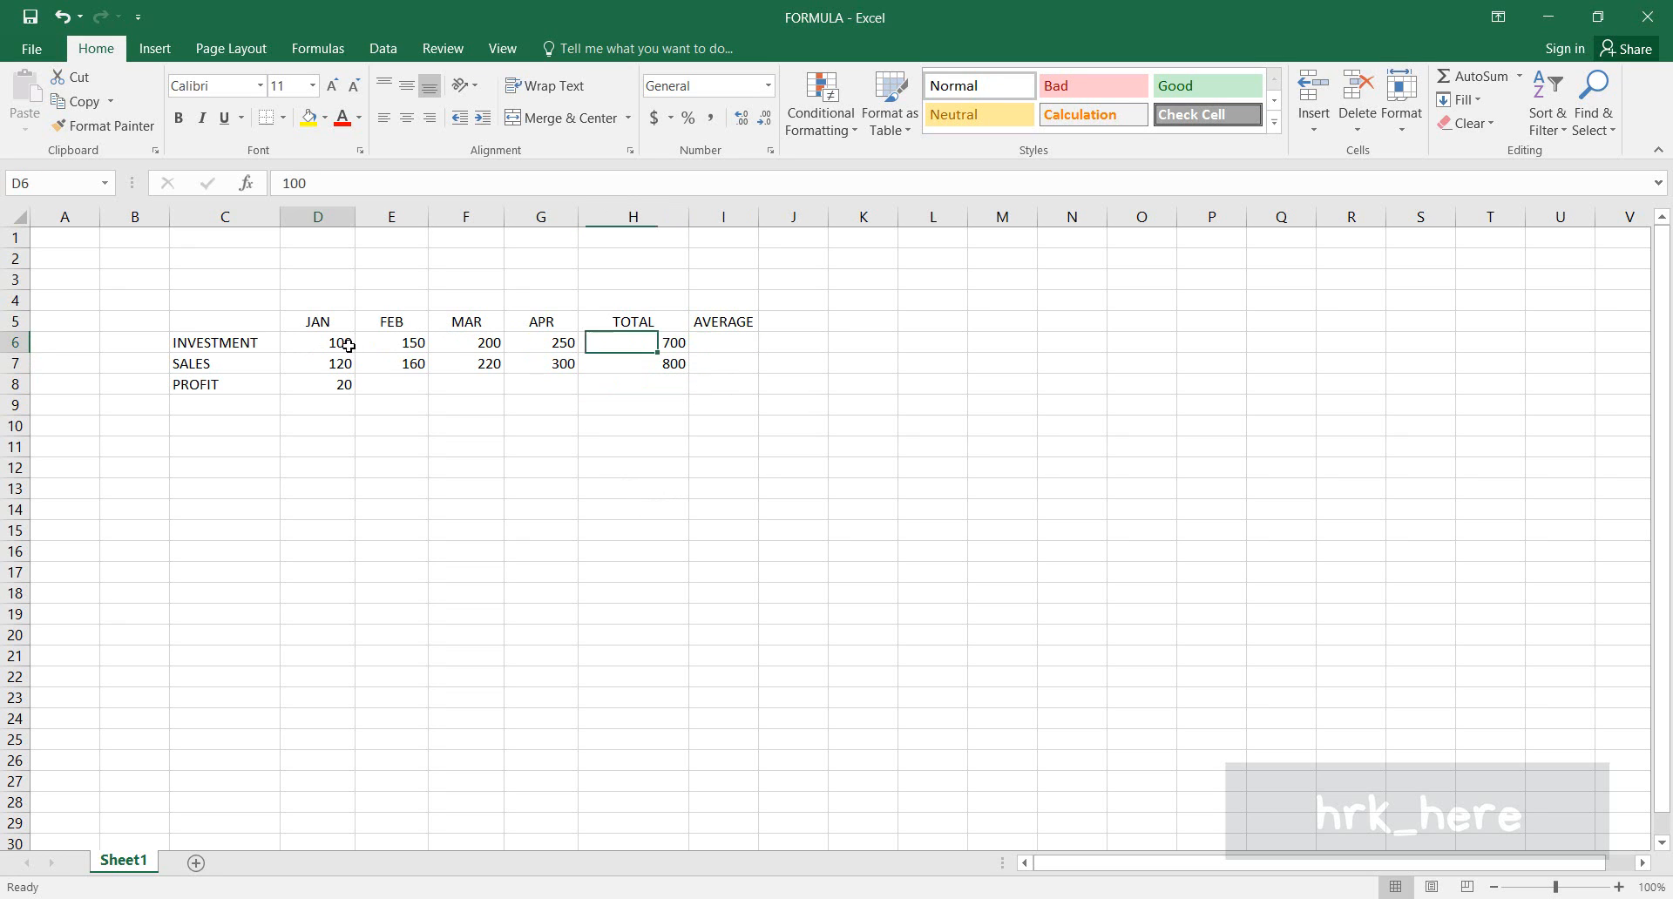
click(392, 344)
click(463, 345)
click(526, 347)
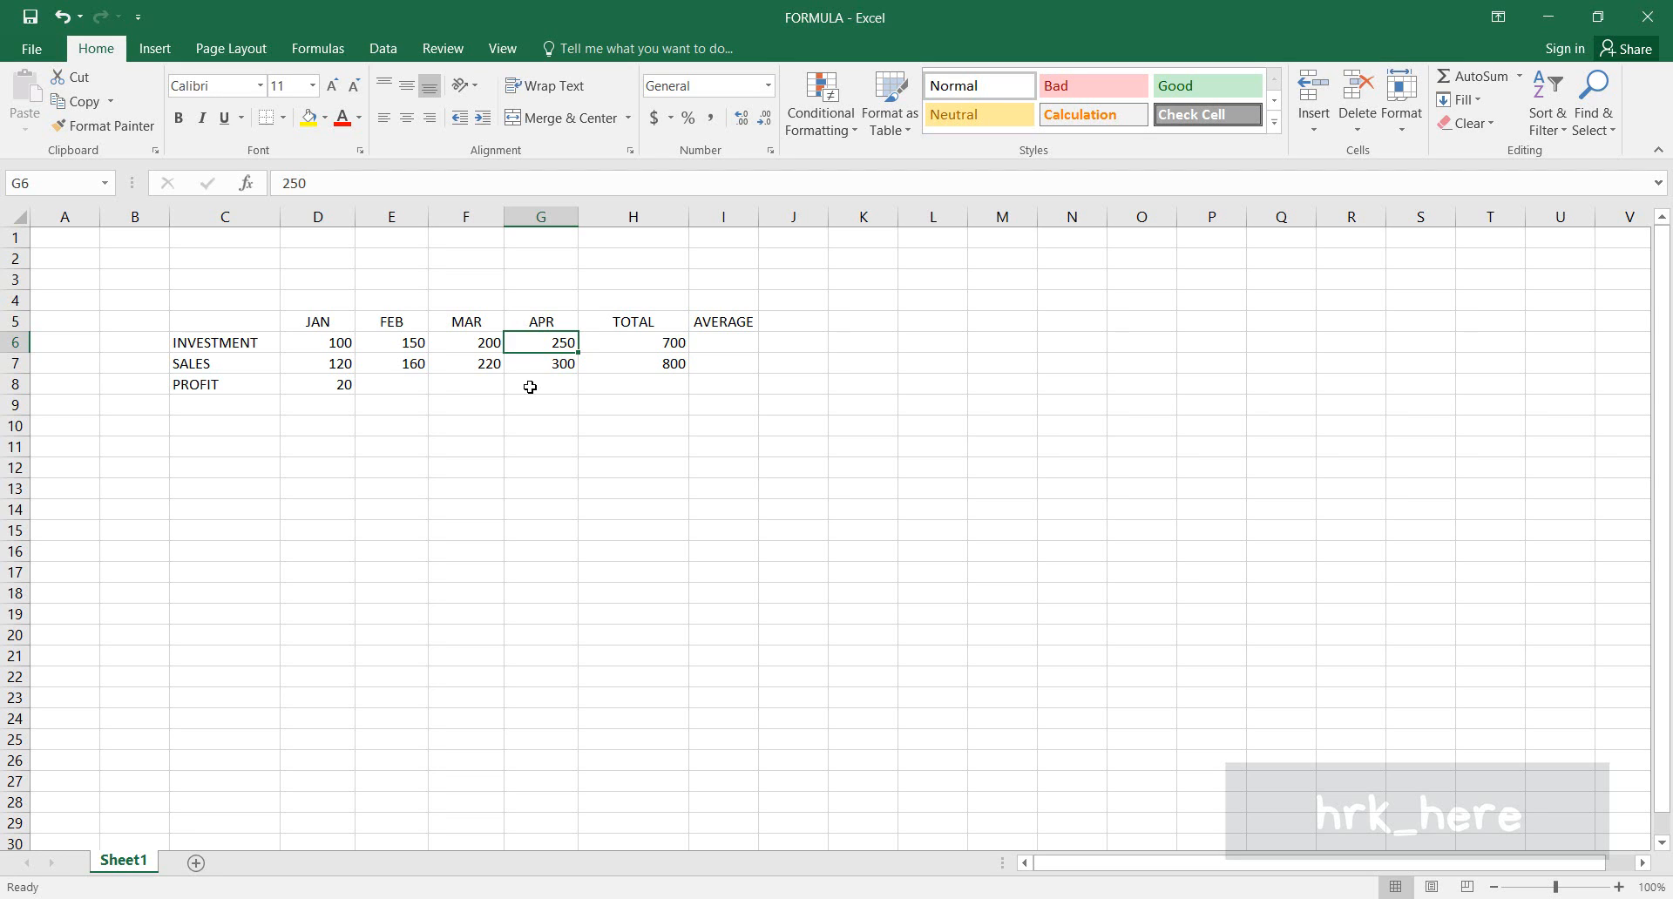
click(336, 343)
click(400, 343)
click(484, 344)
click(552, 344)
click(634, 346)
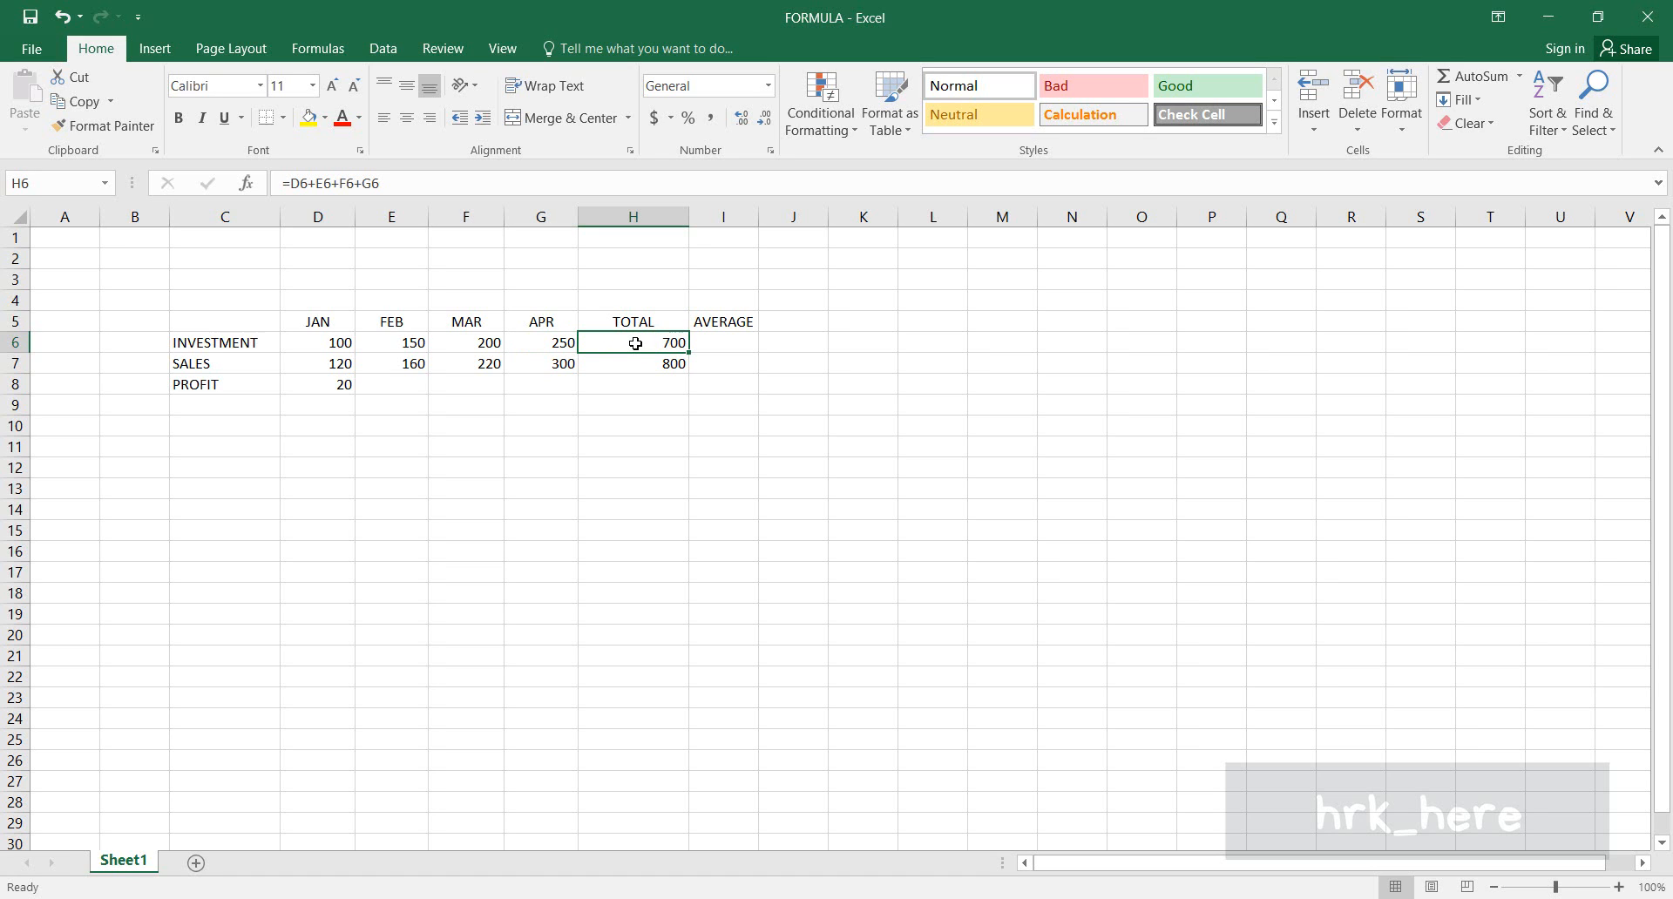
Calculate the average INVESTMENT in I6 using the AVERAGE function over D6:G6.
click(729, 337)
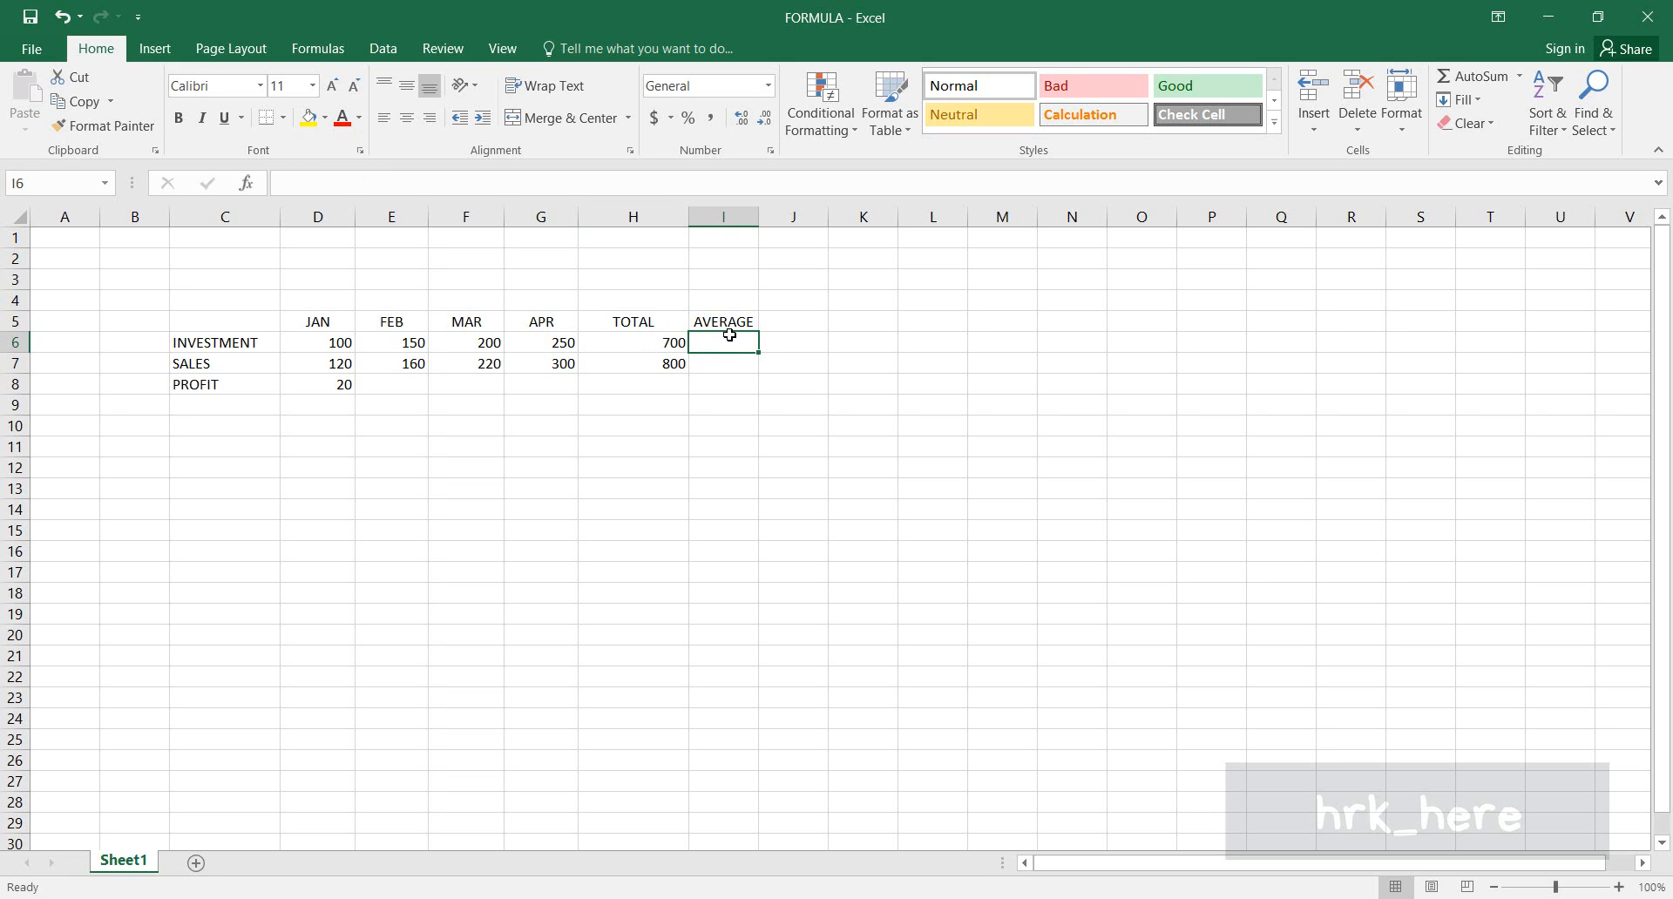
text(=)
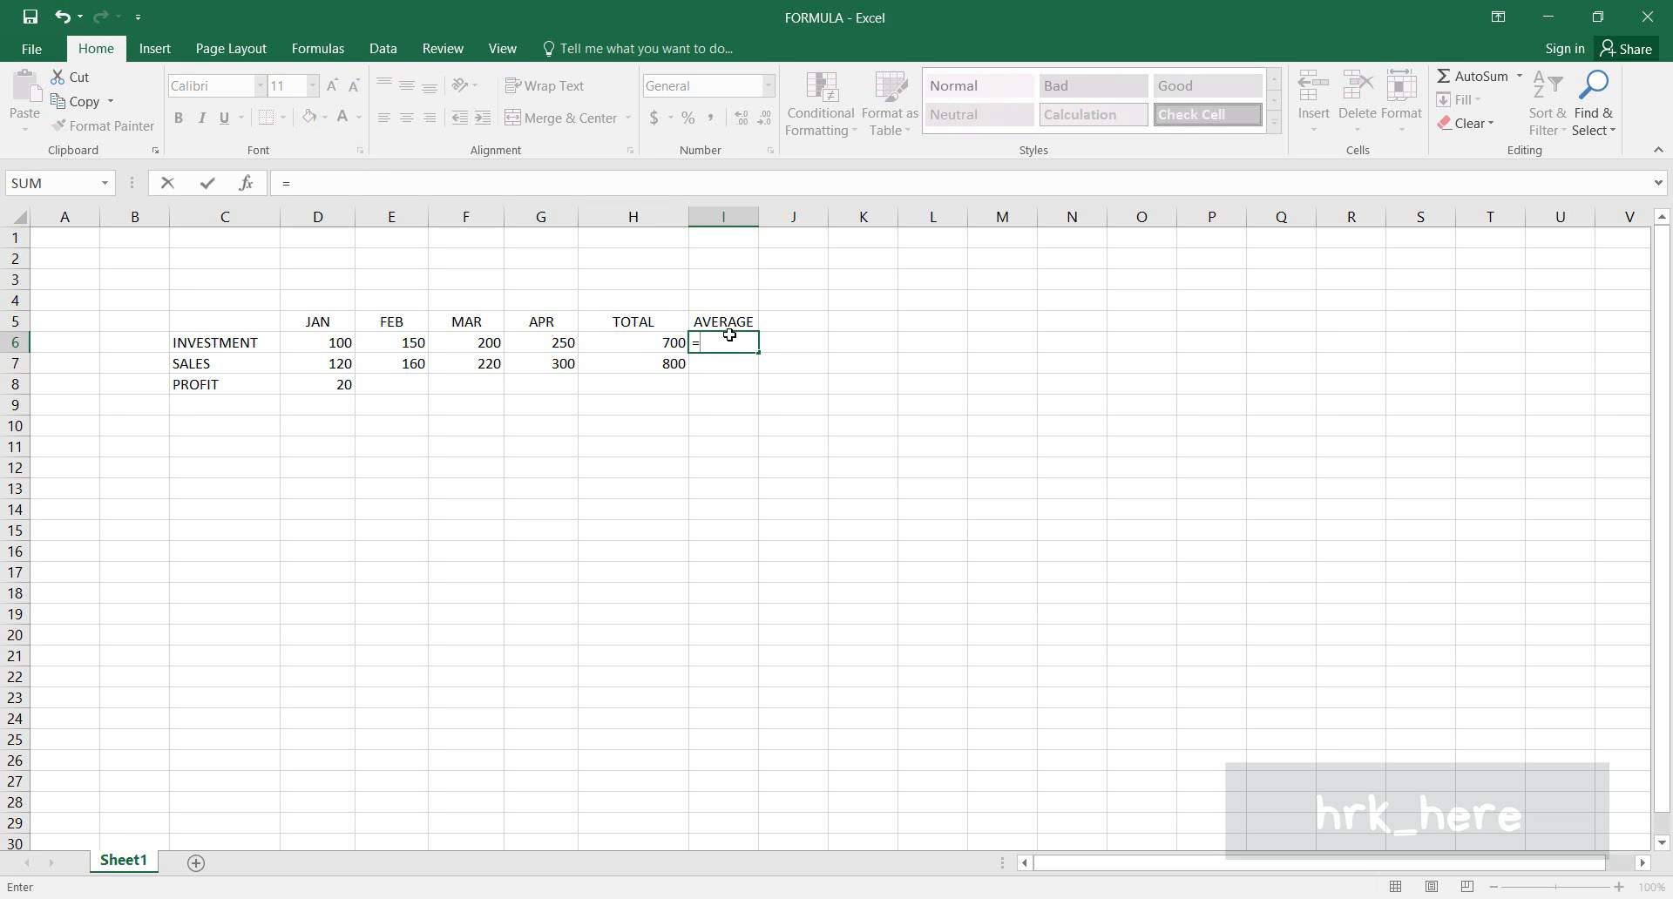
text(AVER)
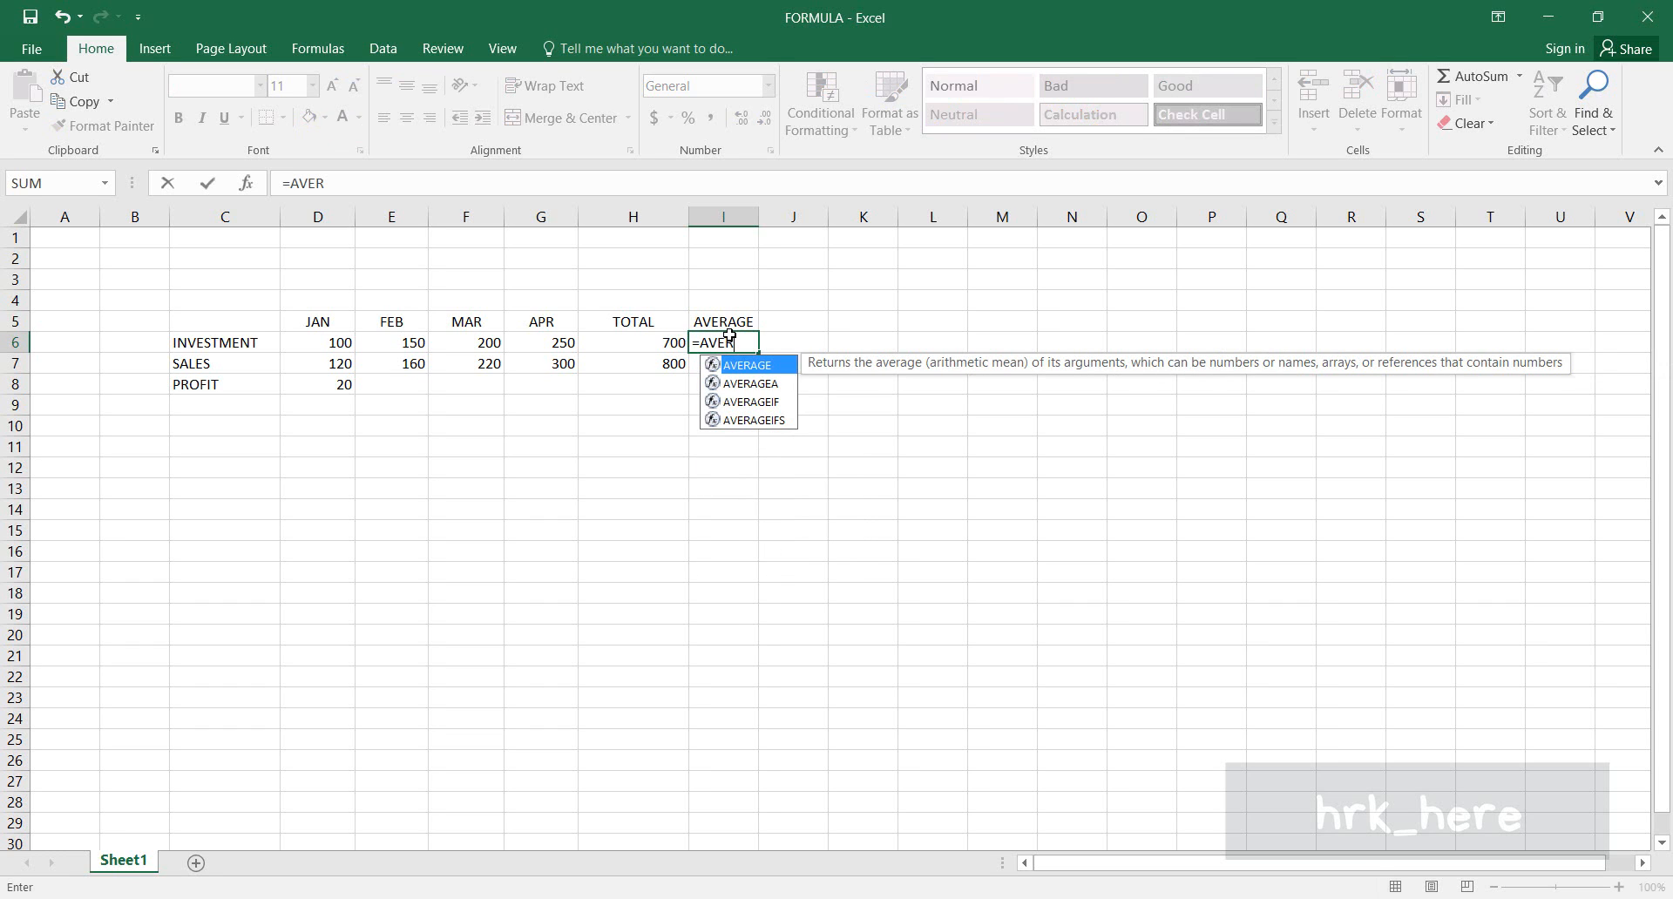
text(AGE)
text(()
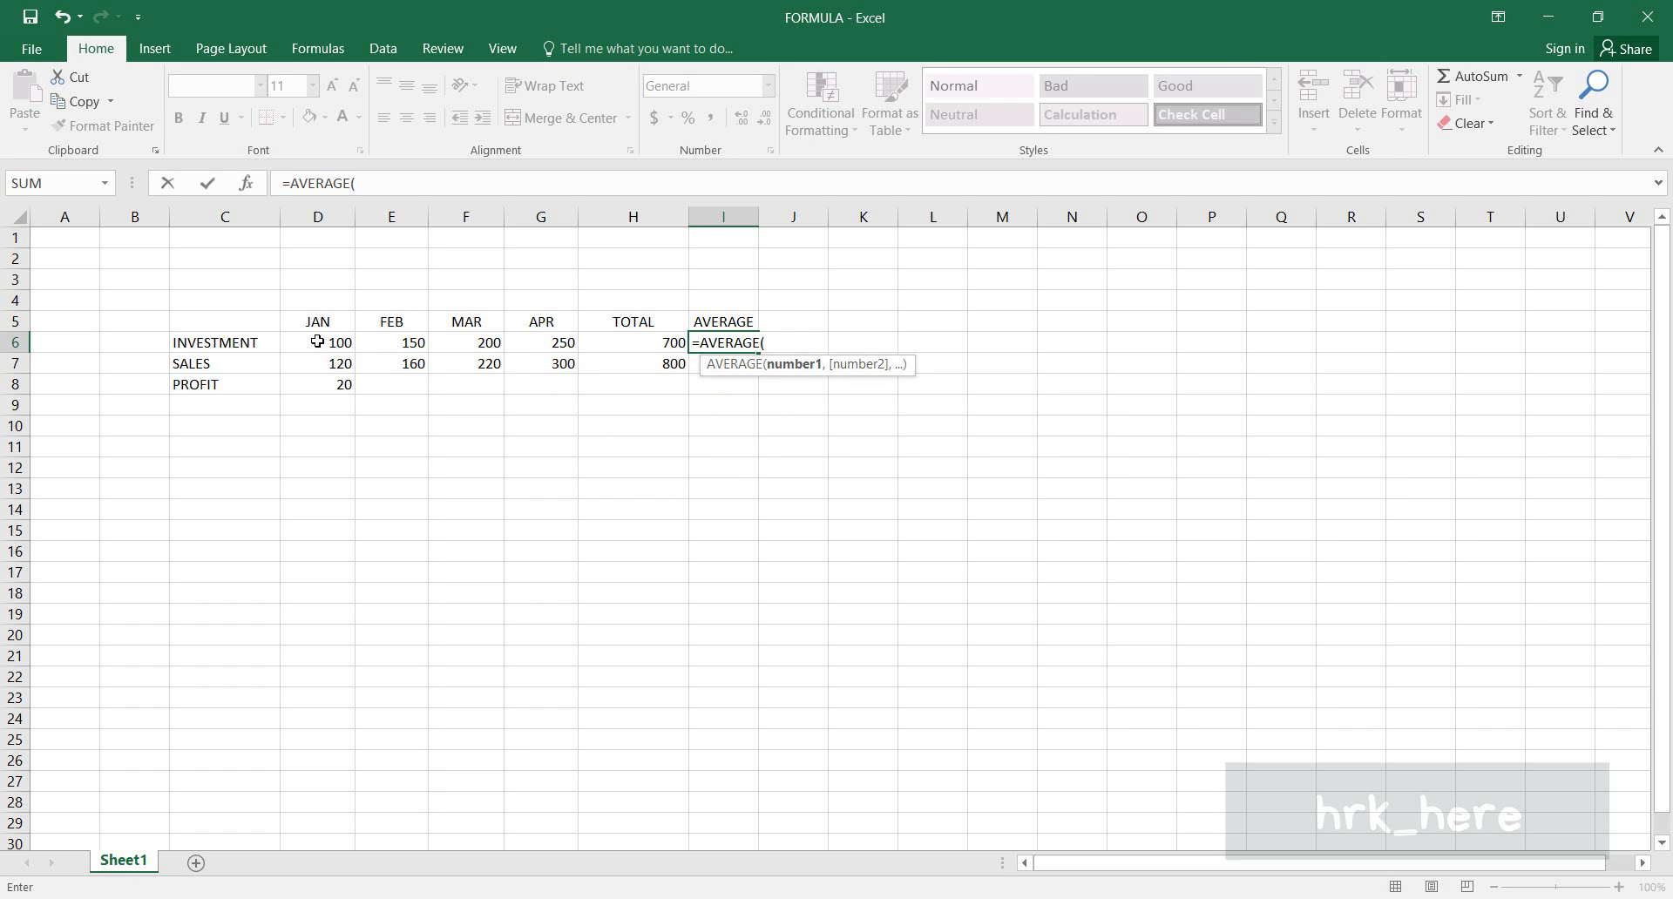
drag(310, 343, 532, 341)
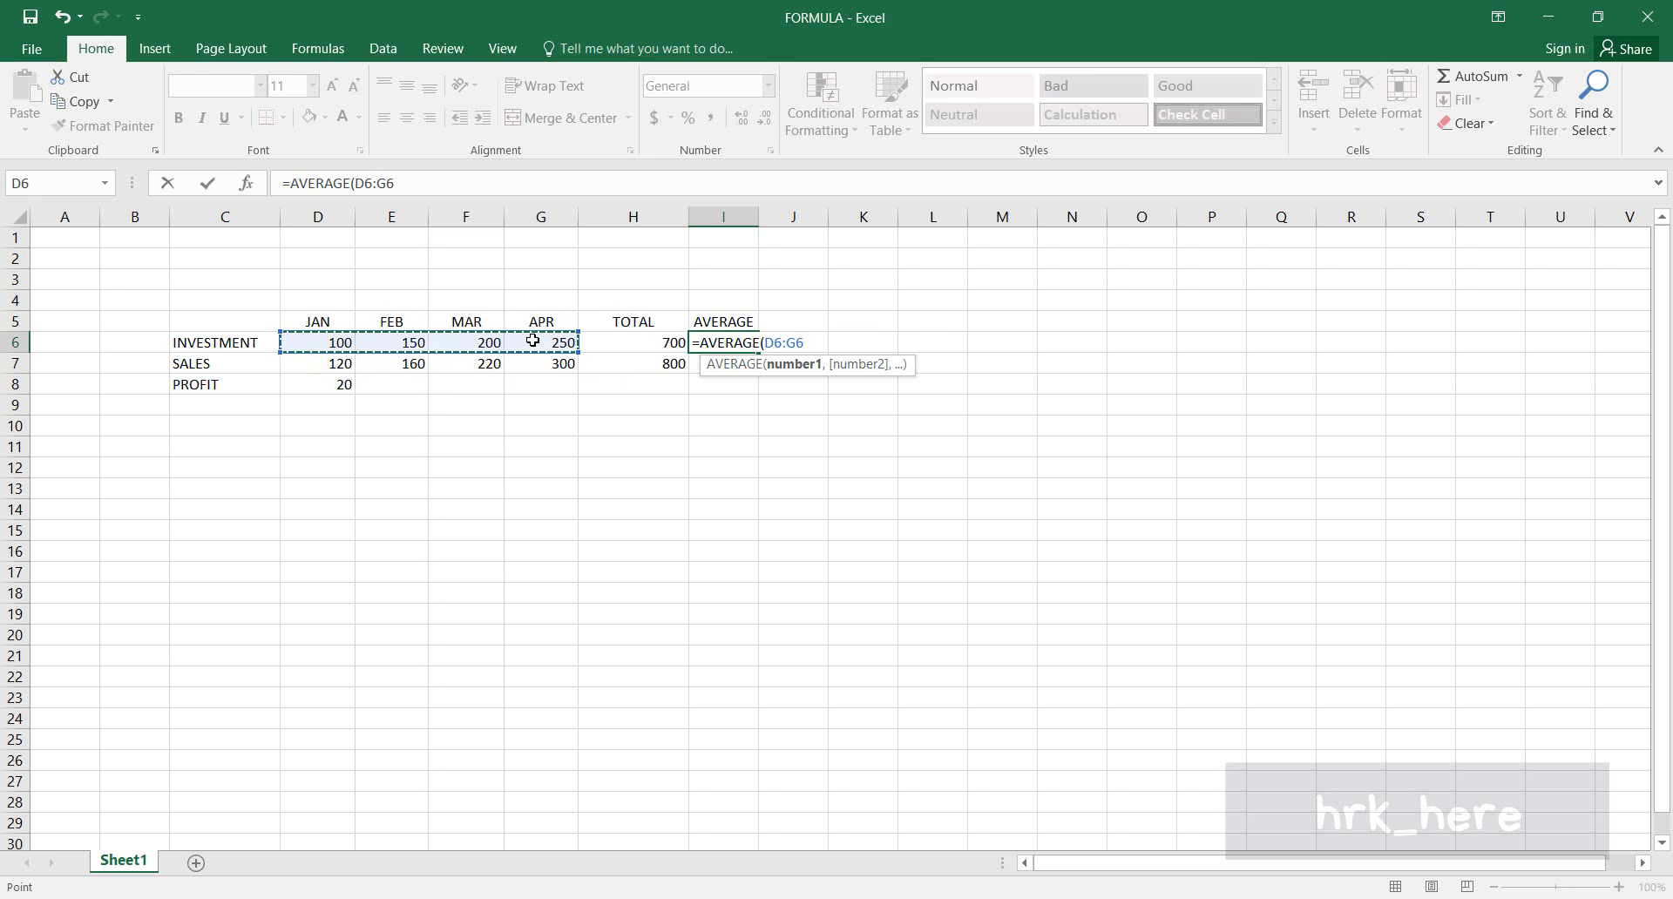
key(Return)
click(810, 423)
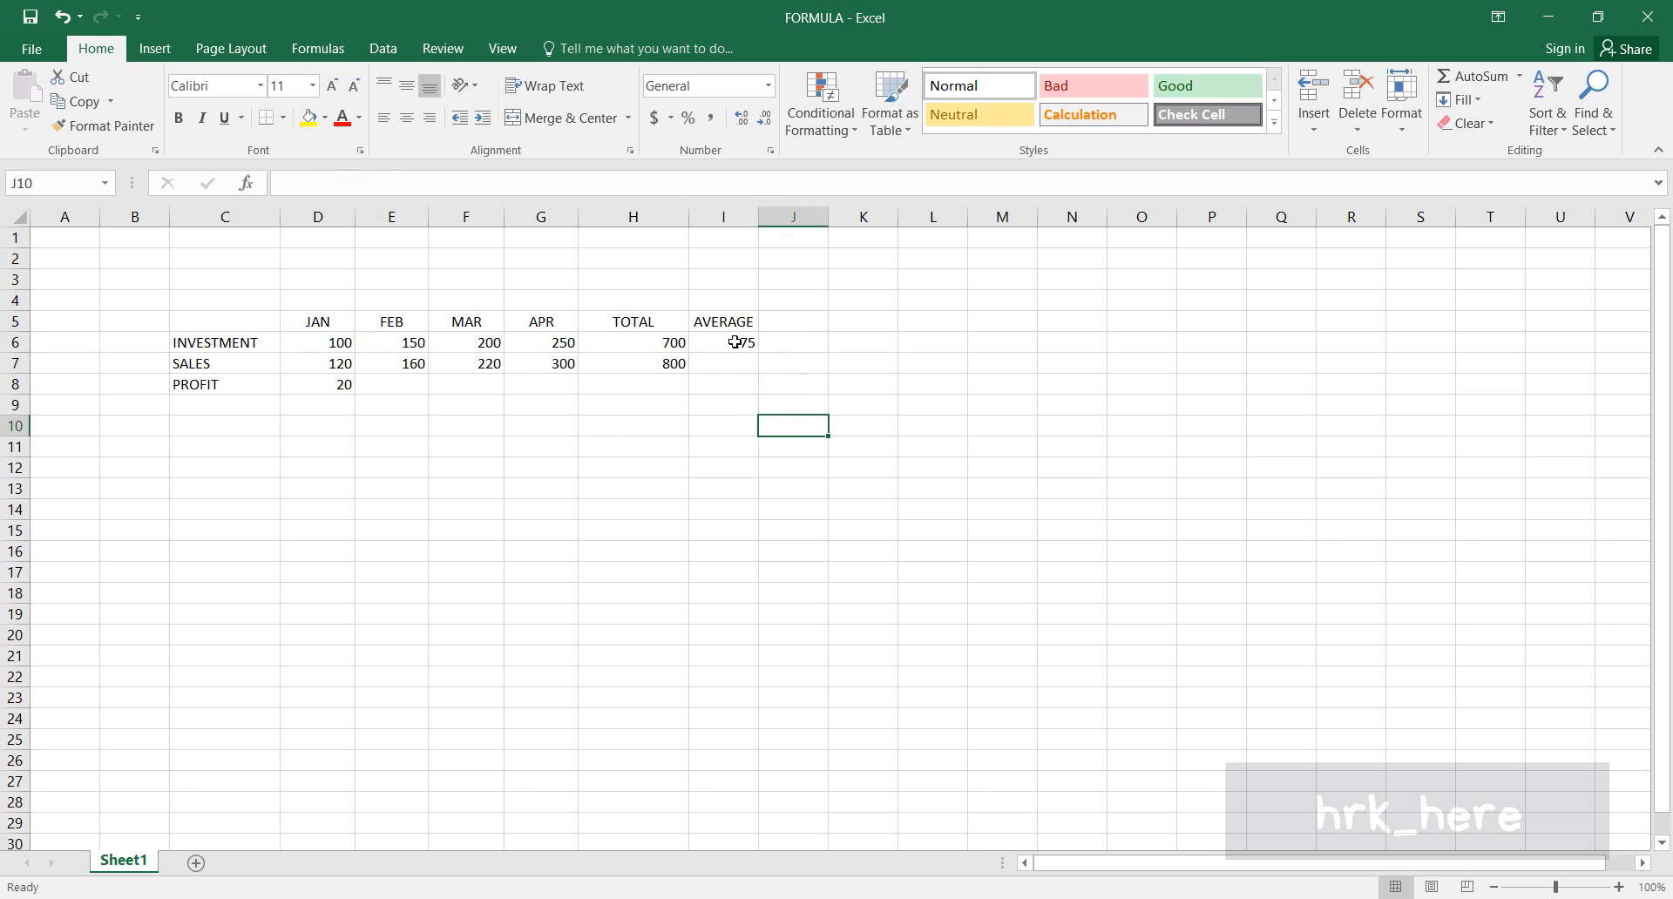
Check the formulas behind the INVESTMENT average, January PROFIT and INVESTMENT total, comparing them with the plain February SALES value.
click(735, 342)
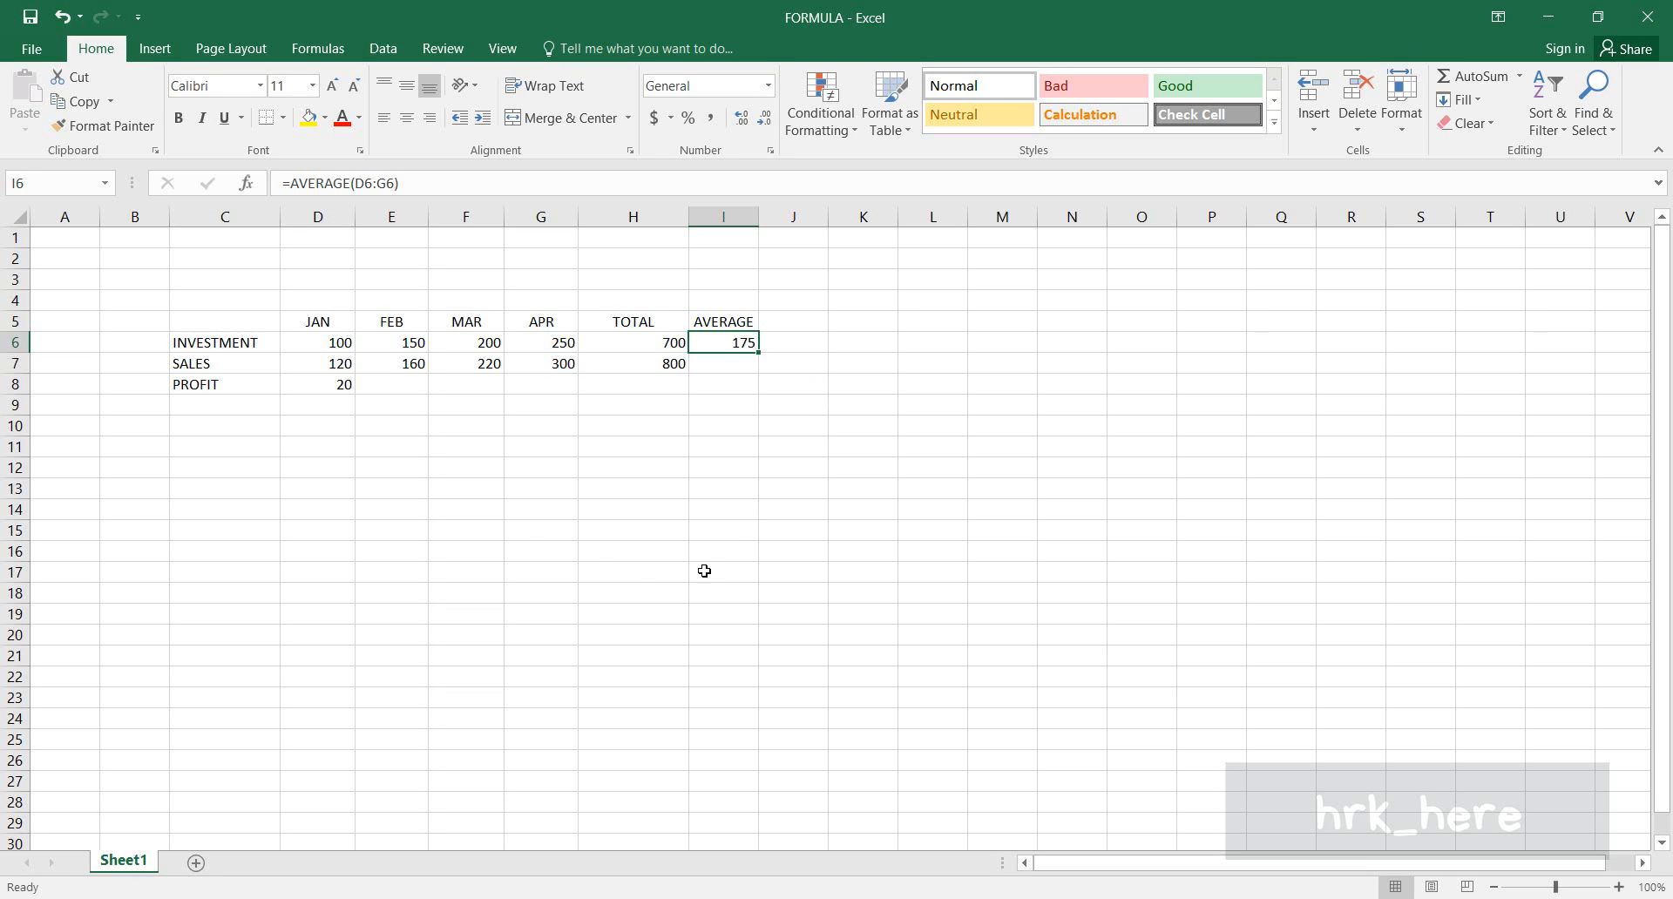
click(339, 386)
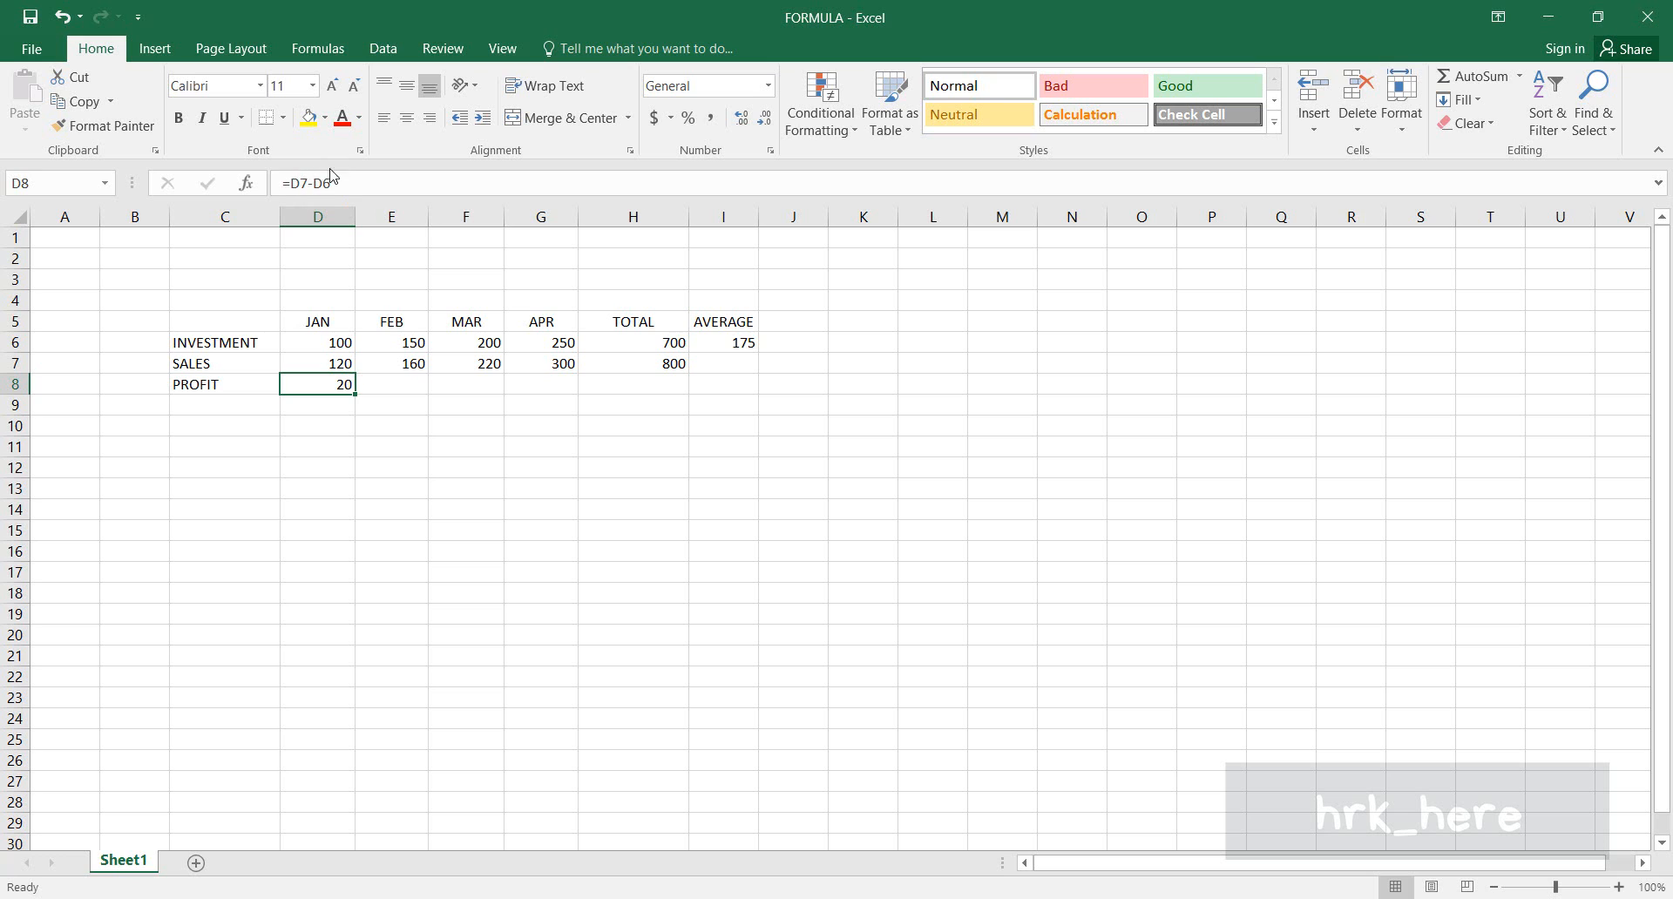
click(407, 361)
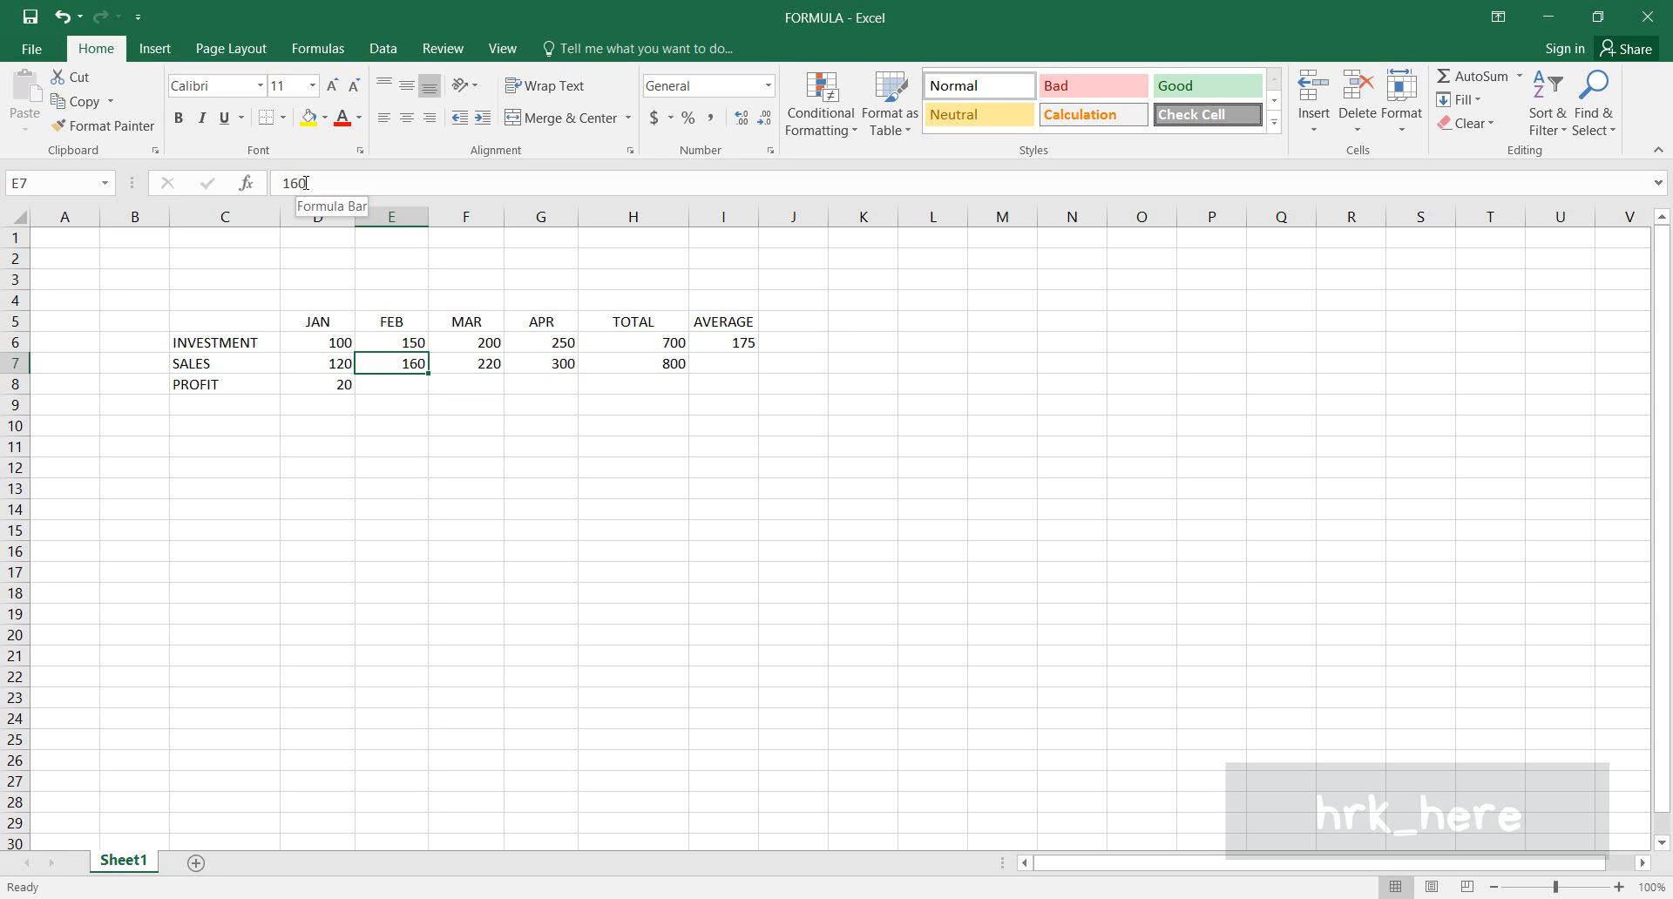
click(329, 384)
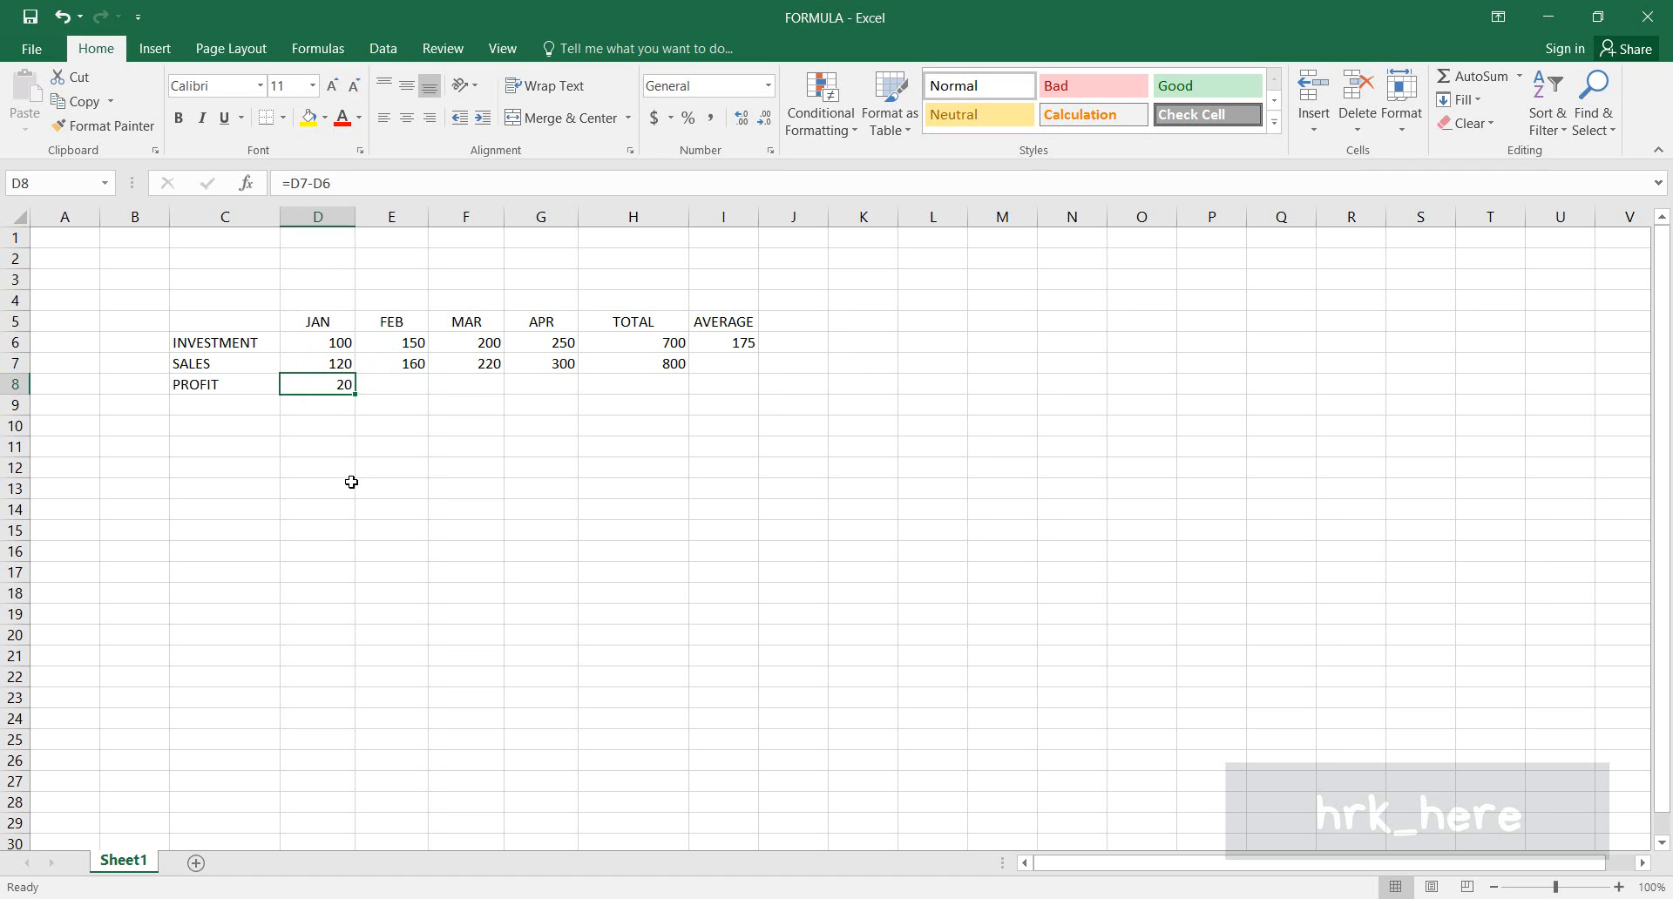
click(630, 348)
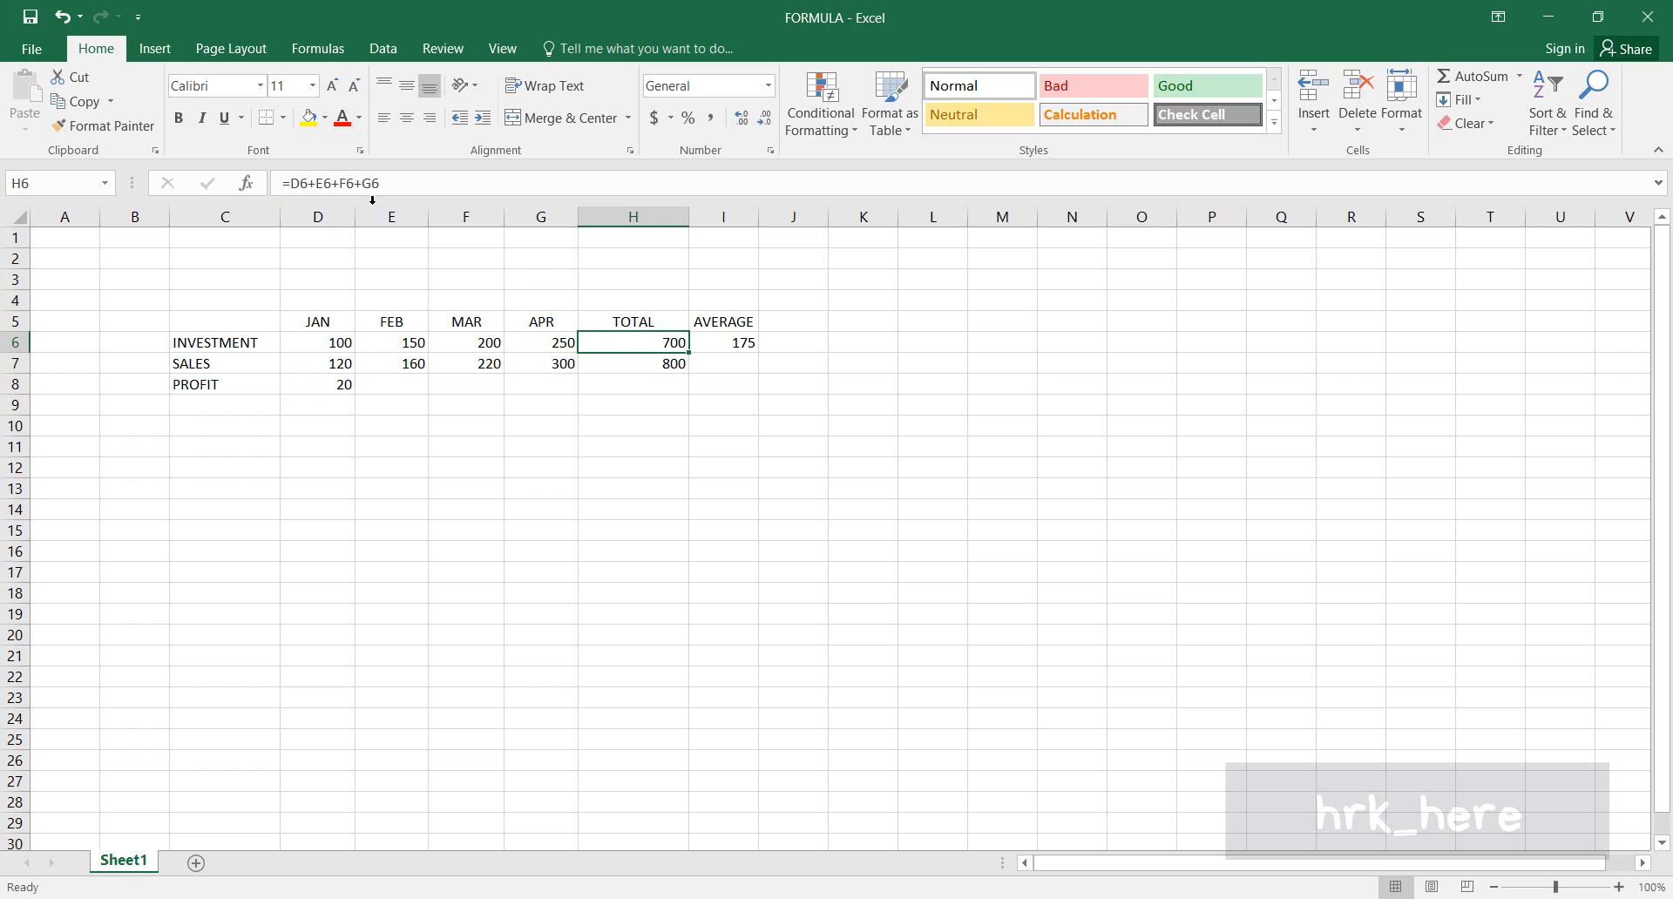
Examine the SALES TOTAL and INVESTMENT AVERAGE formulas, the blank February to April and TOTAL cells of the PROFIT row, and the SALES AVERAGE cell.
click(646, 364)
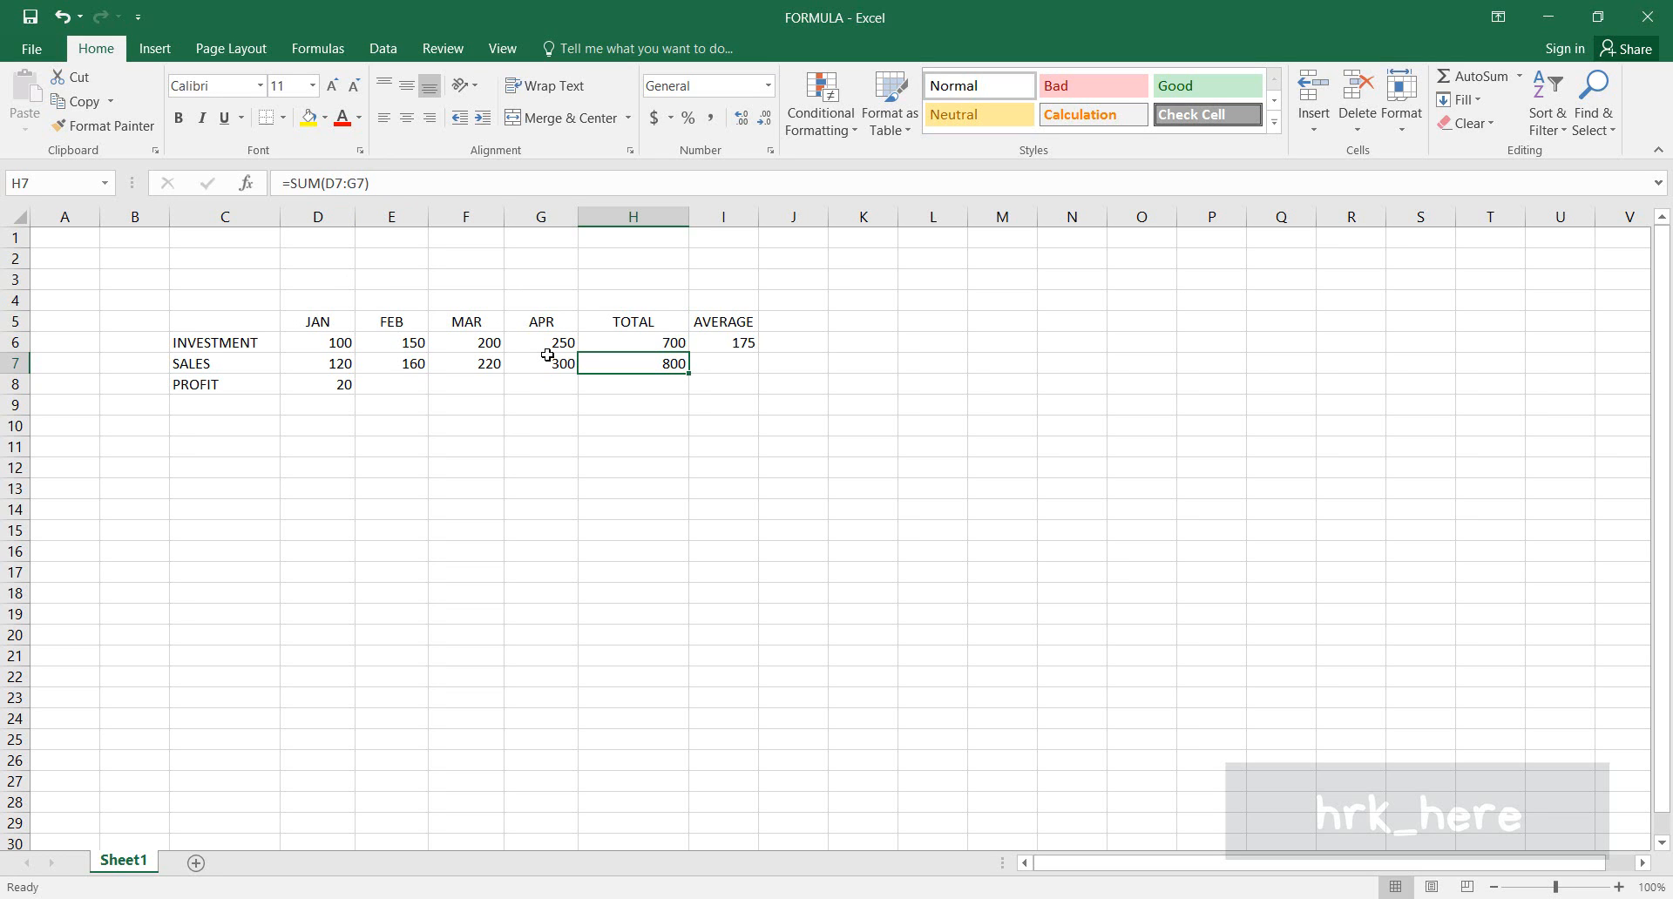
click(721, 349)
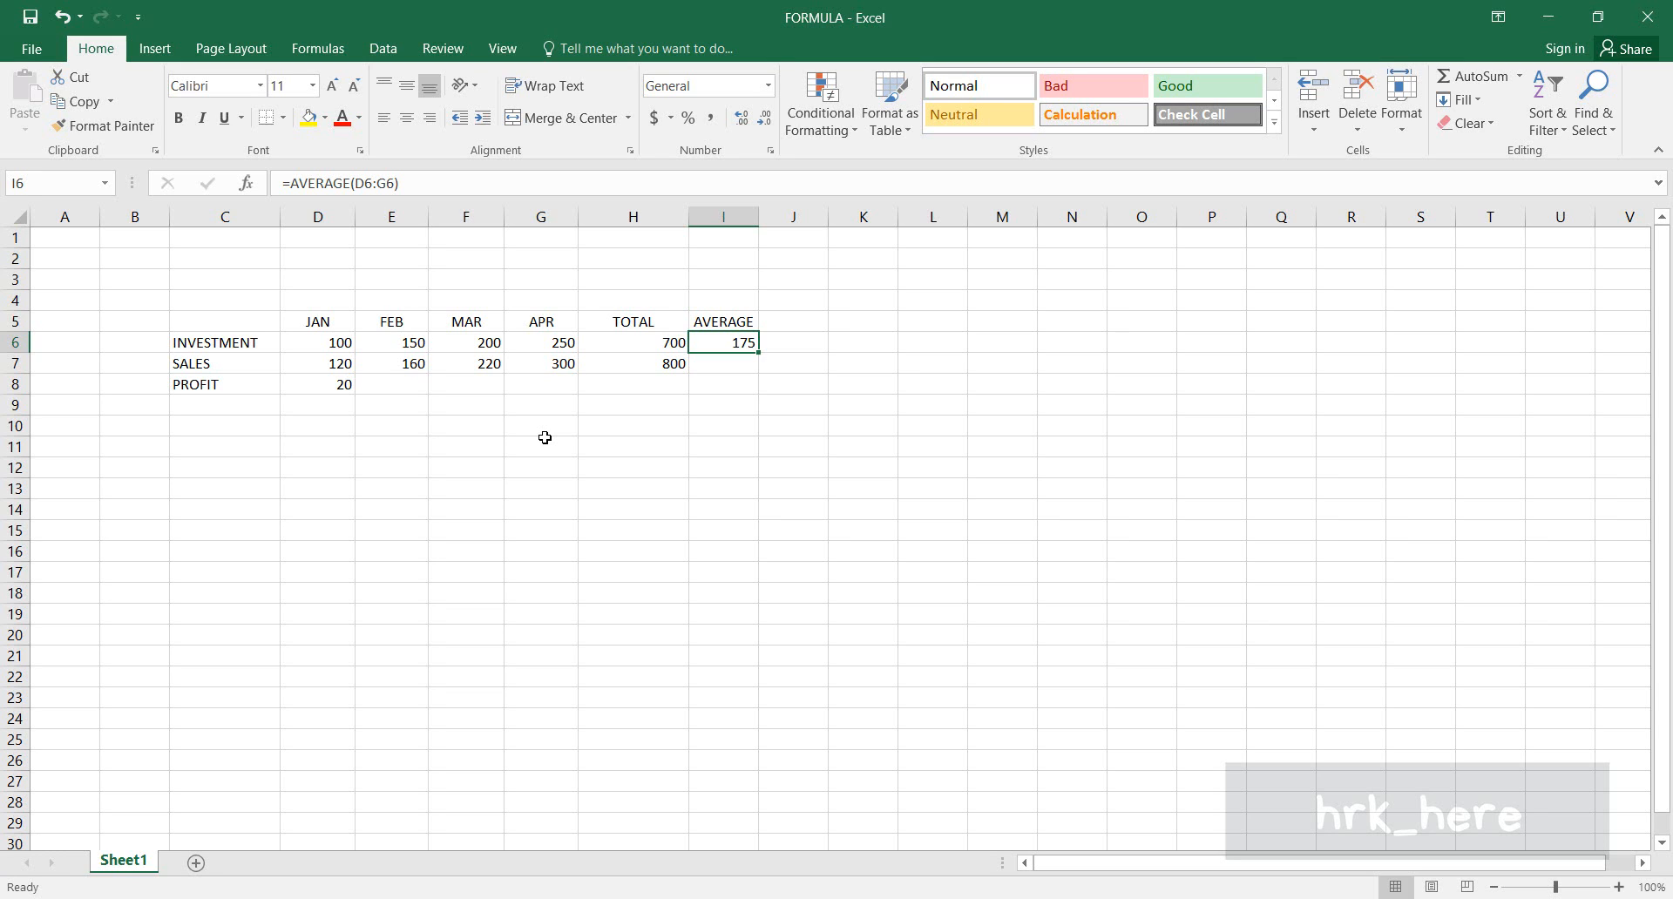
click(400, 392)
click(448, 388)
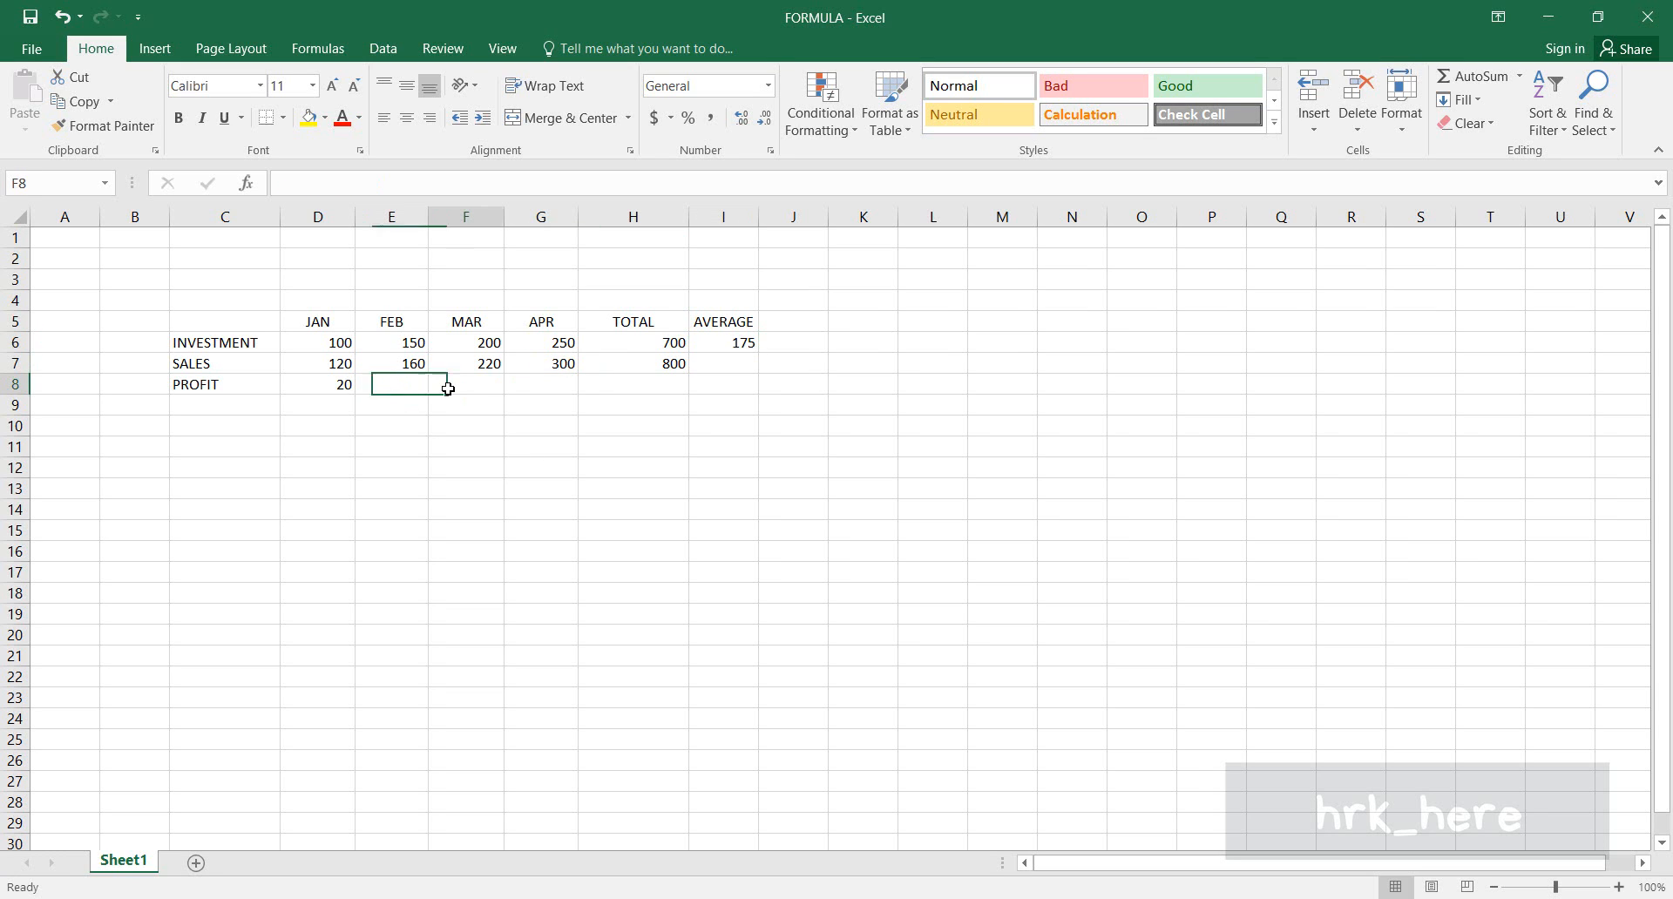
click(514, 384)
click(394, 396)
click(459, 387)
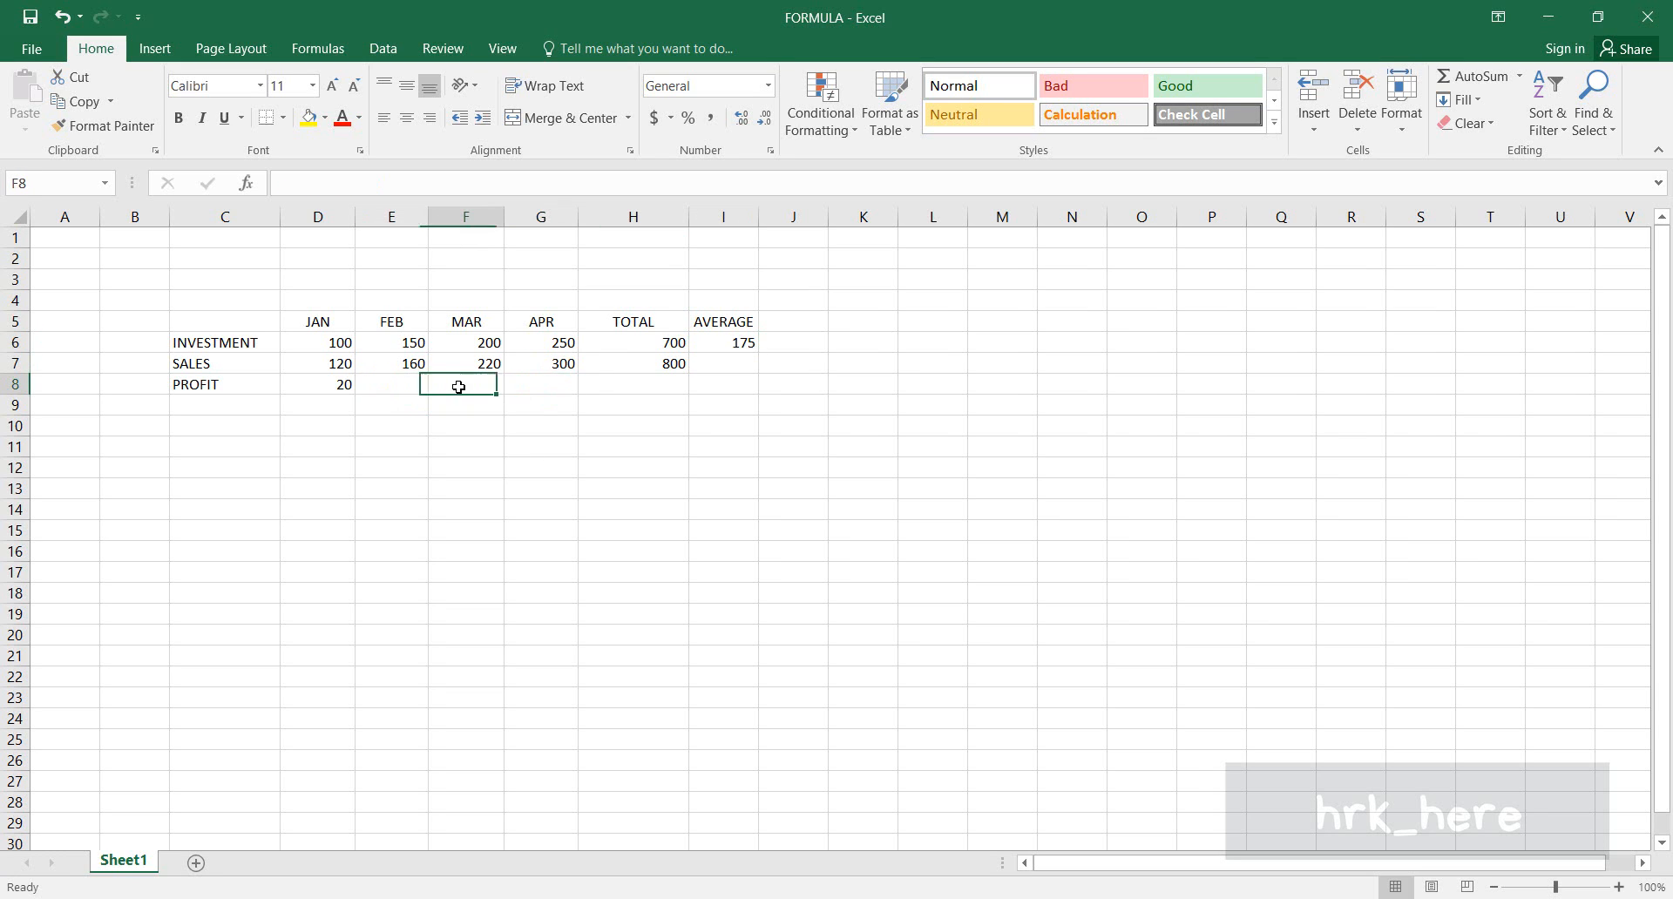
click(510, 385)
click(400, 386)
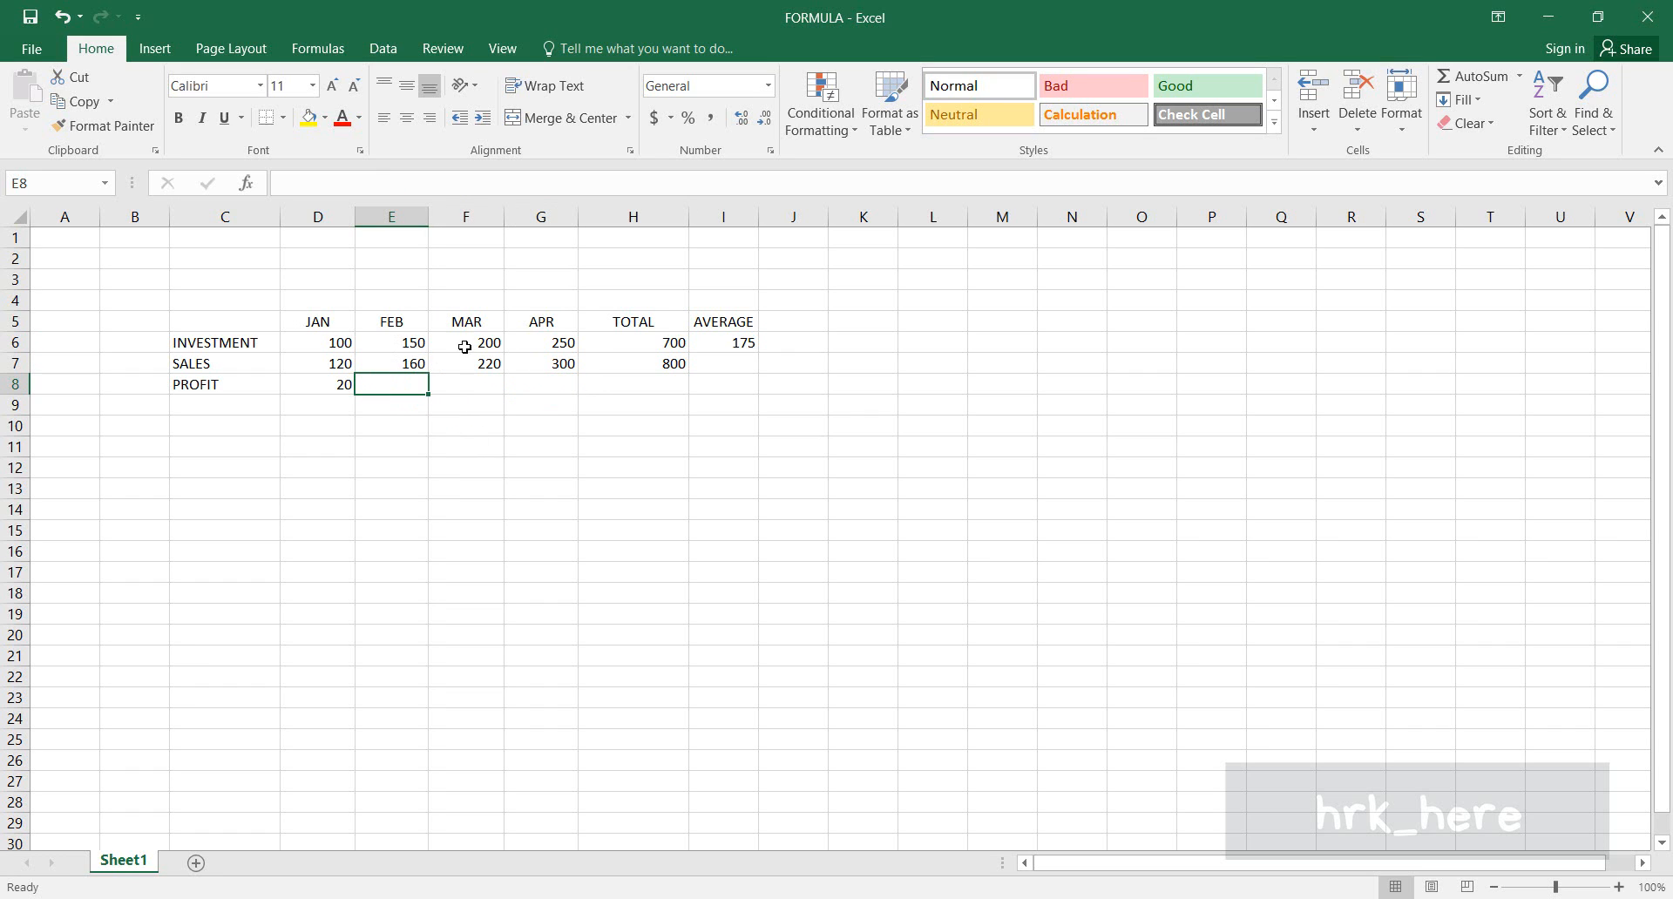
click(638, 391)
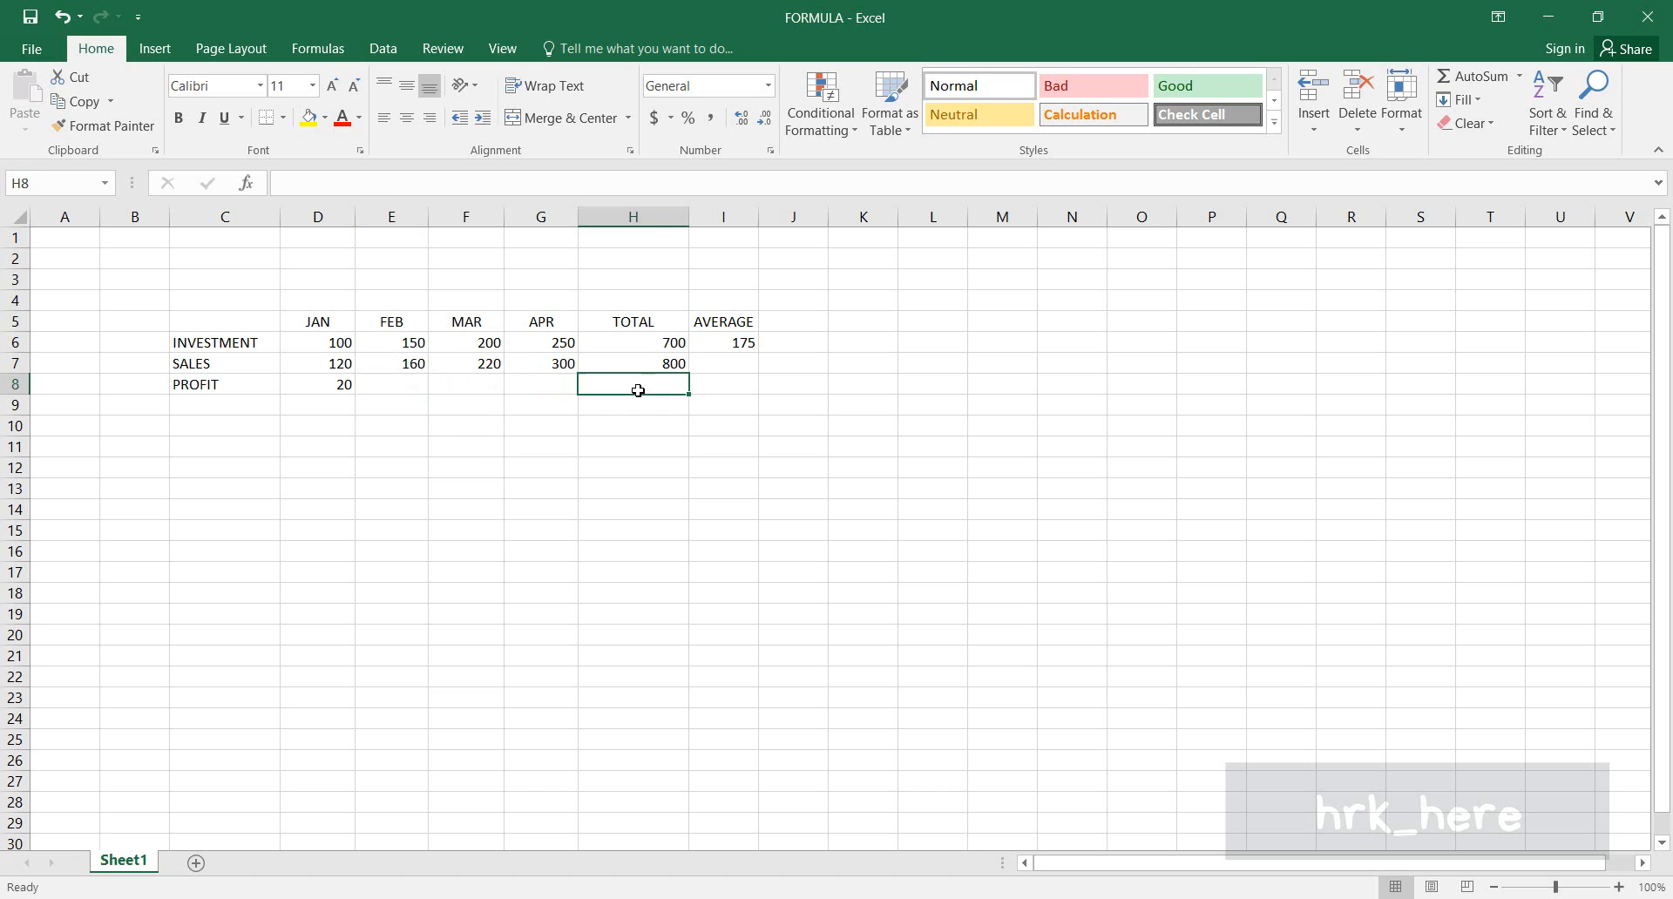
click(719, 366)
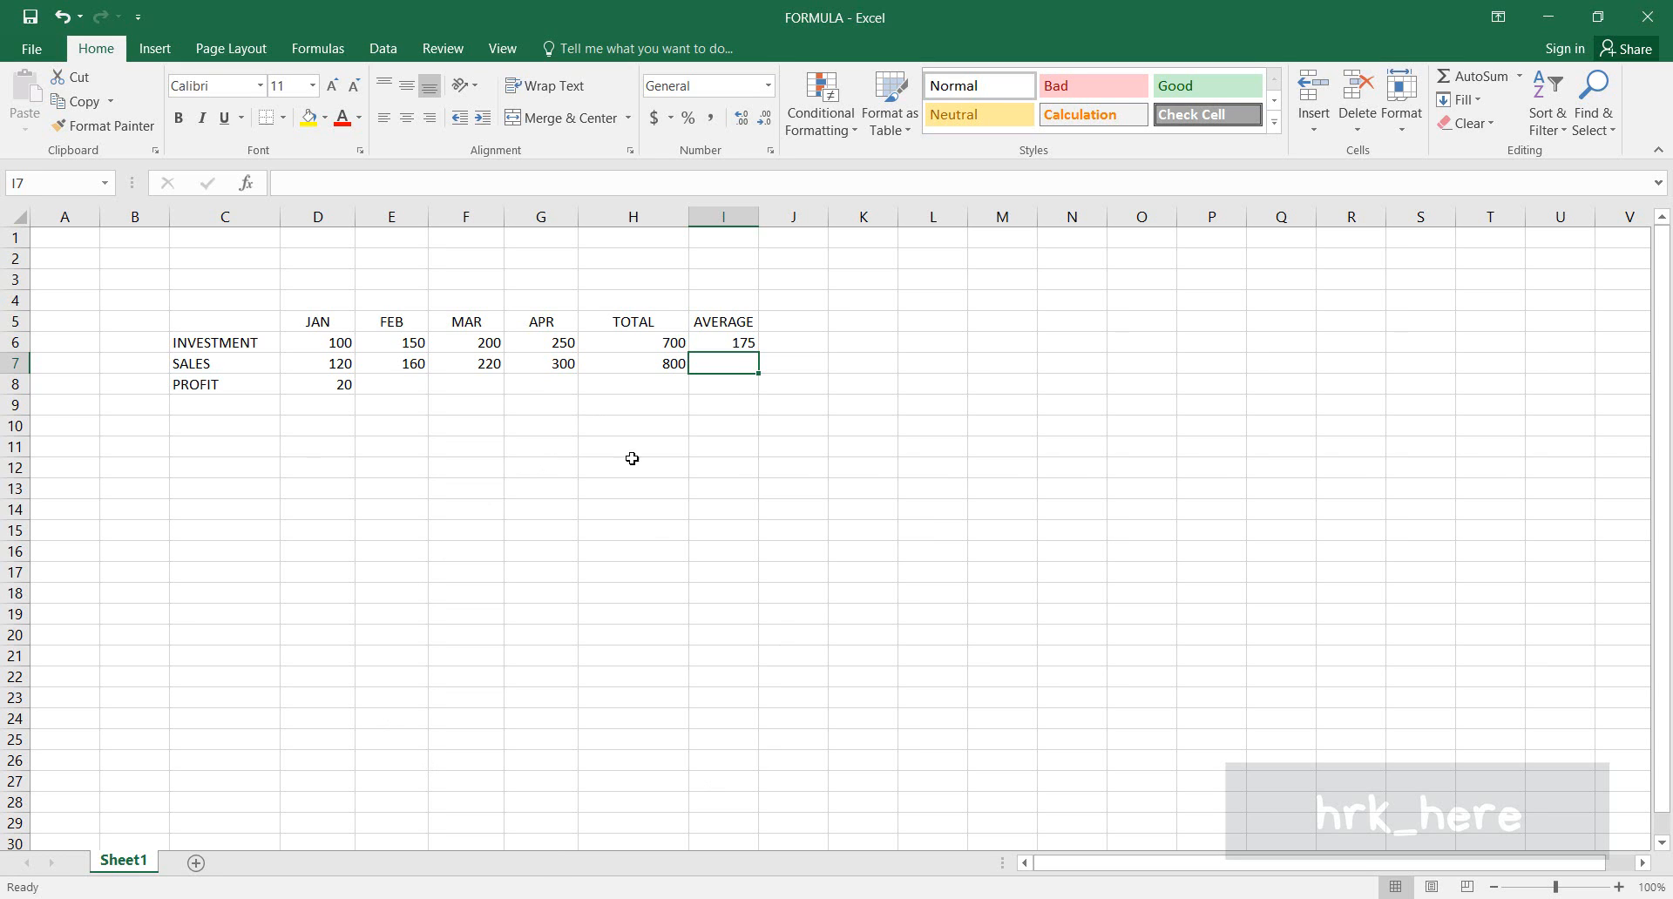
key(Left)
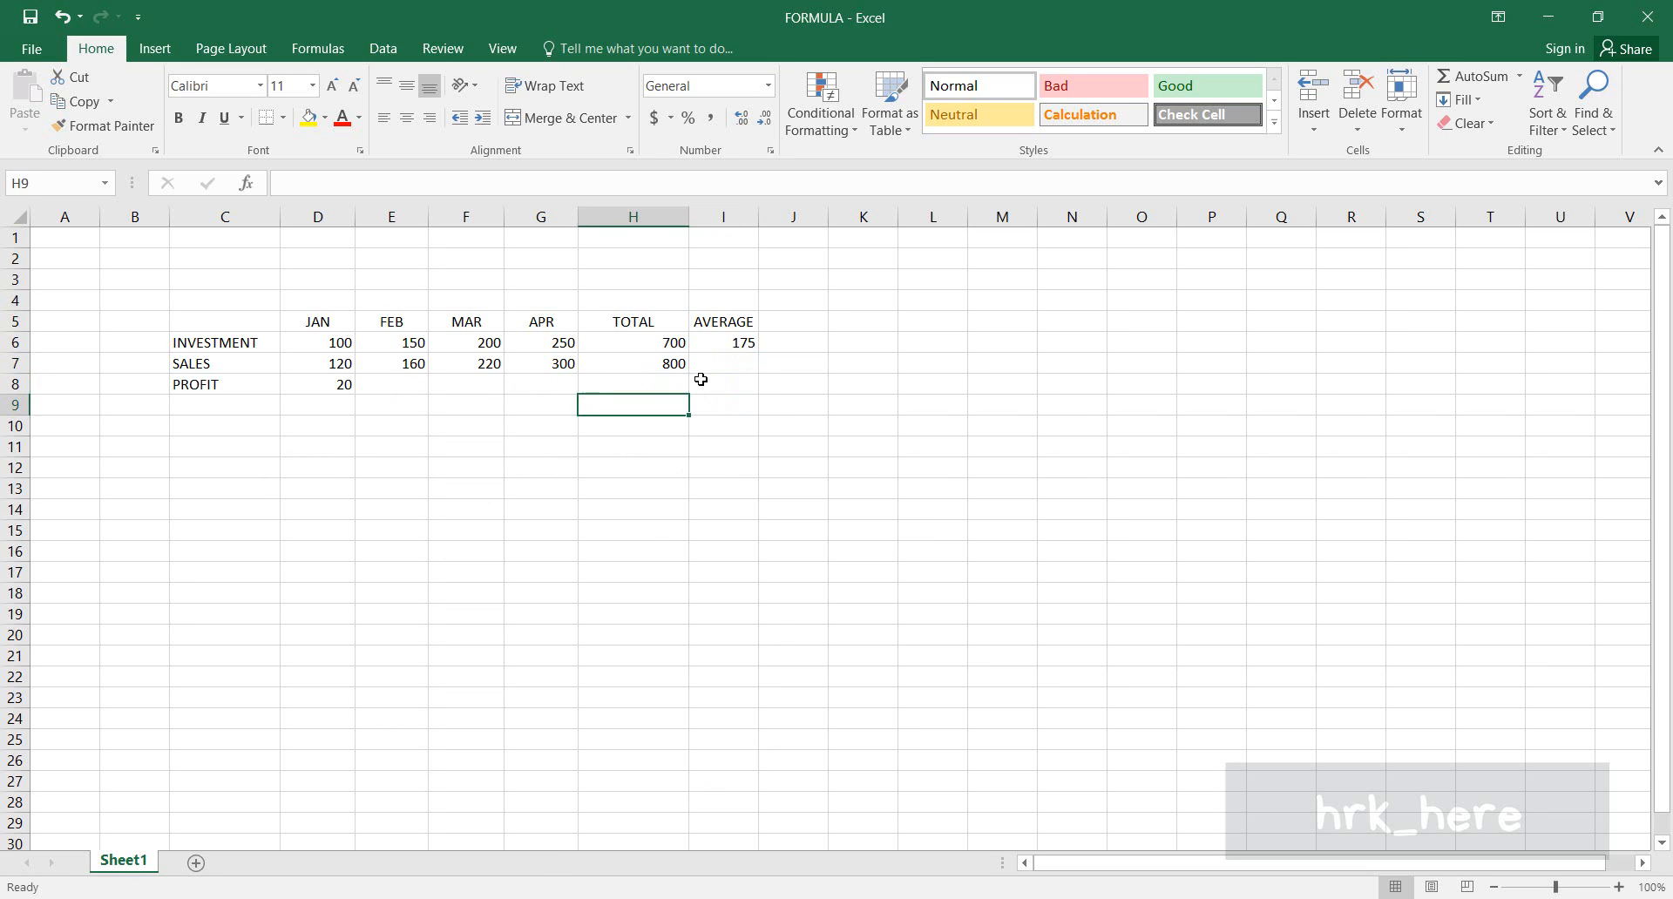
Fill the INVESTMENT AVERAGE formula from I6 down to the SALES row in I7.
click(719, 362)
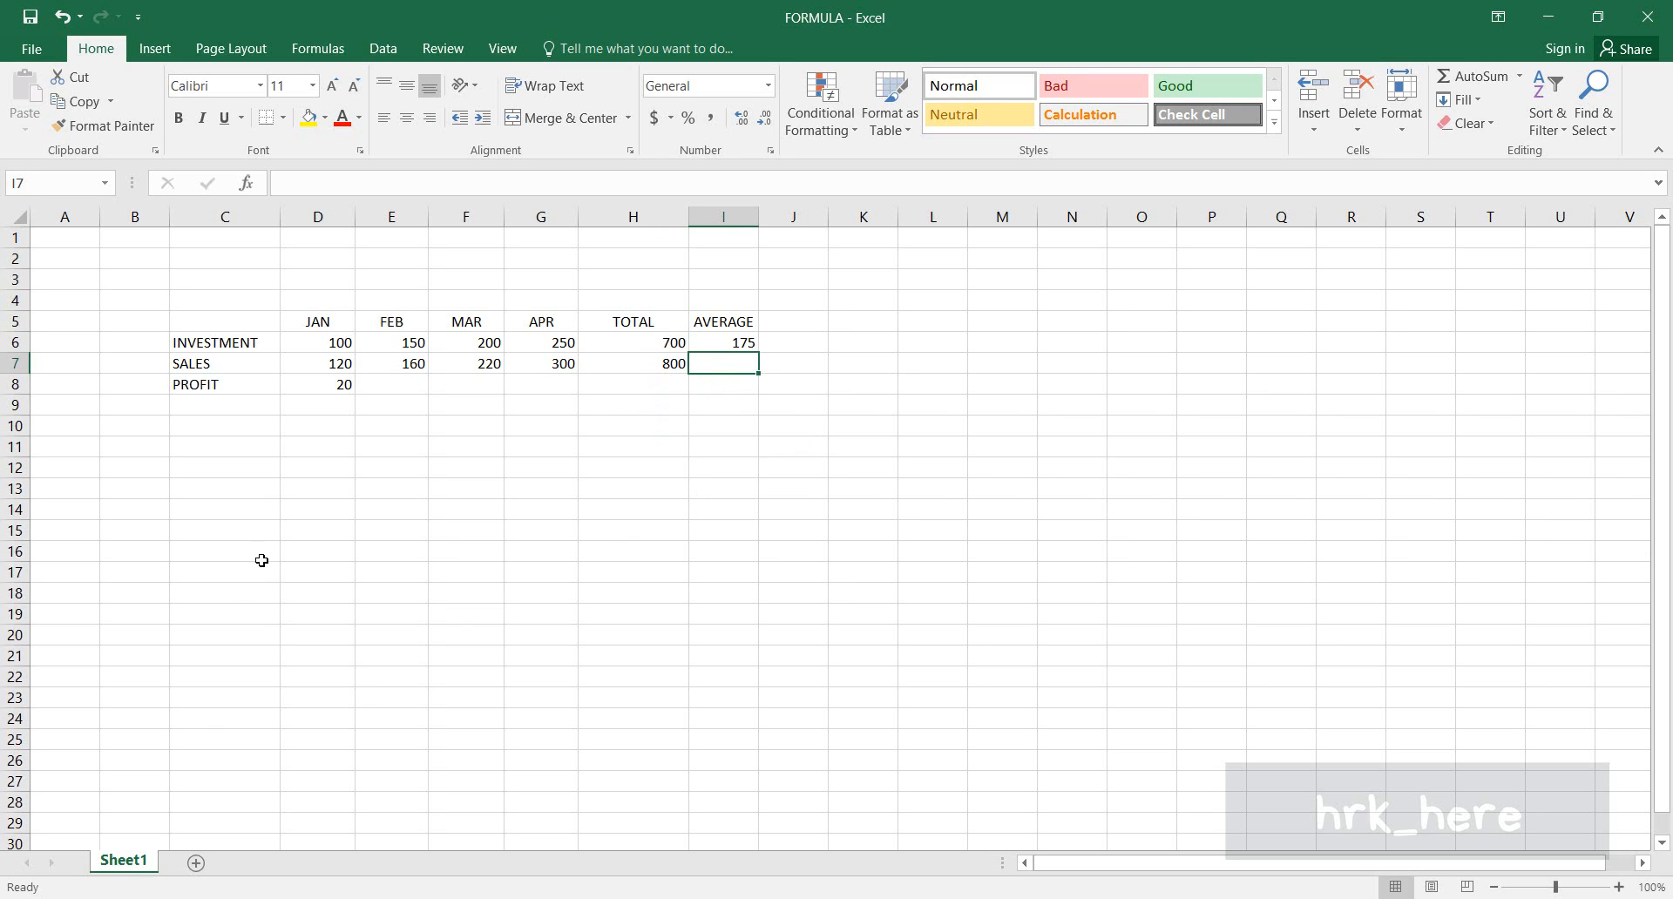
click(716, 344)
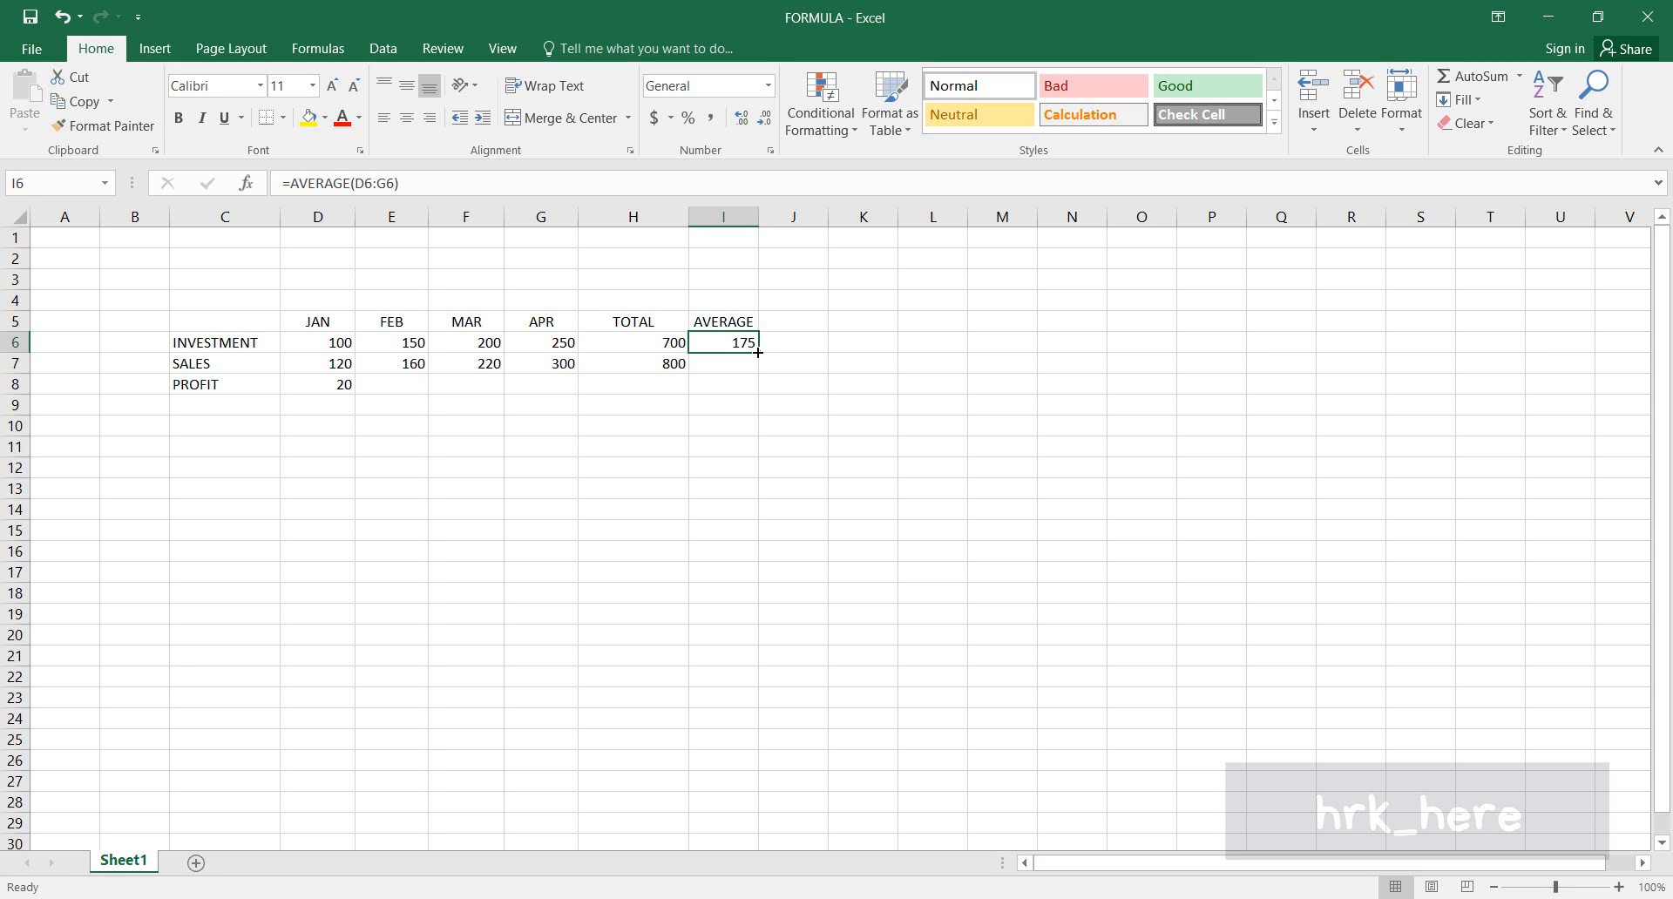
drag(758, 352, 755, 375)
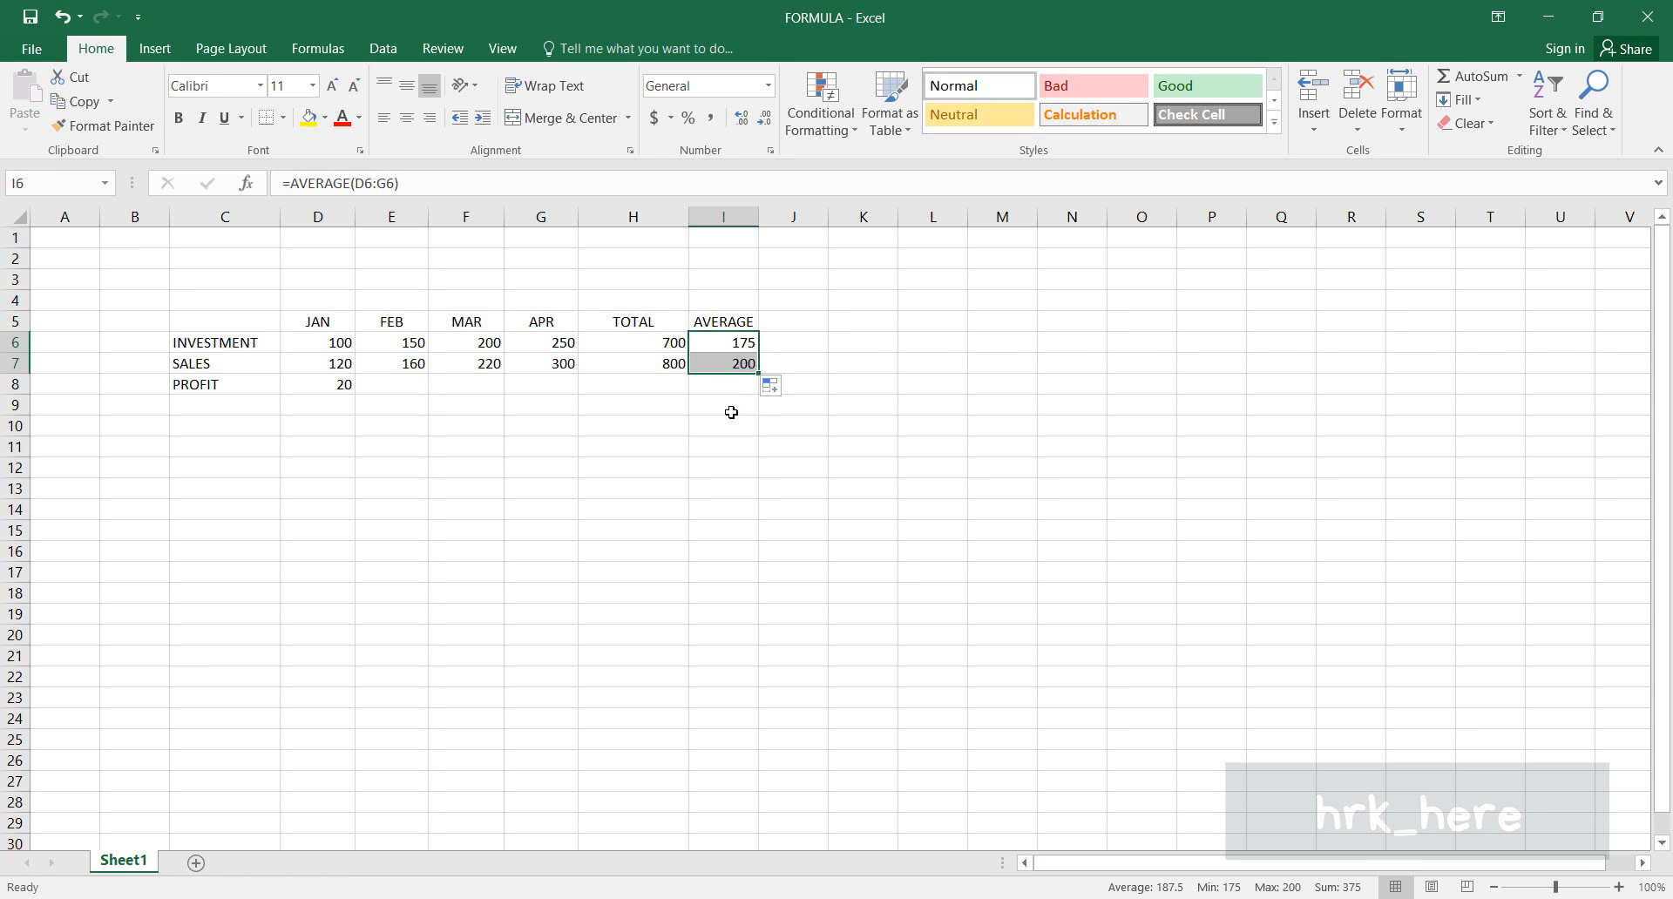
Check the January to April SALES figures against the AVERAGE formula copied into I7.
click(320, 365)
click(392, 362)
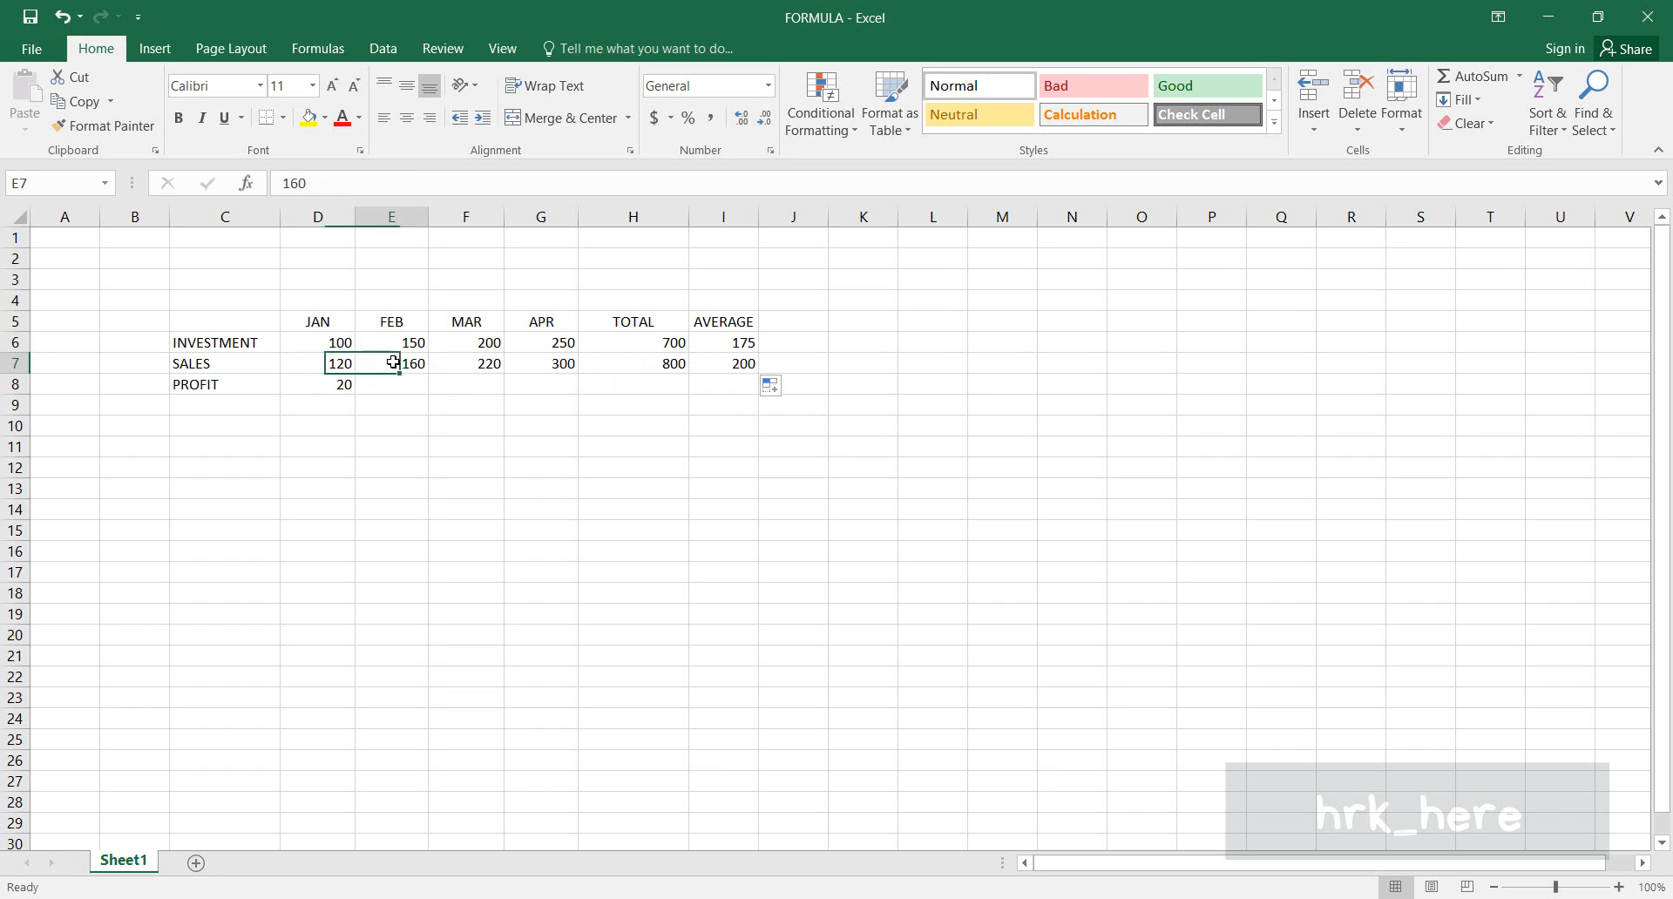
click(470, 362)
click(545, 363)
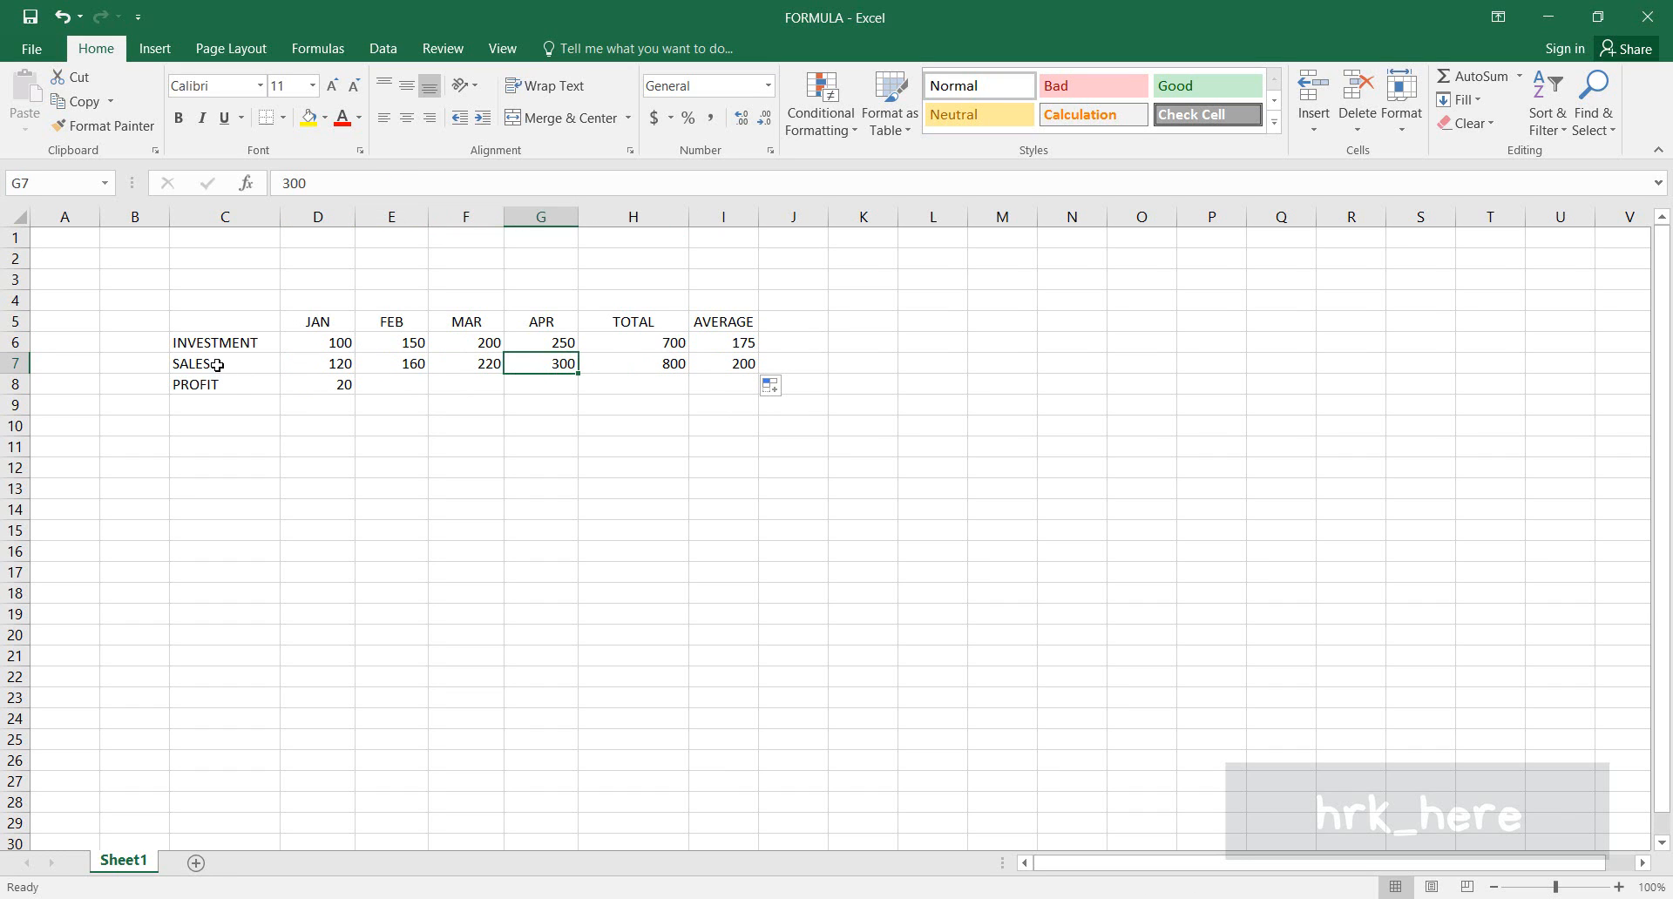
click(421, 363)
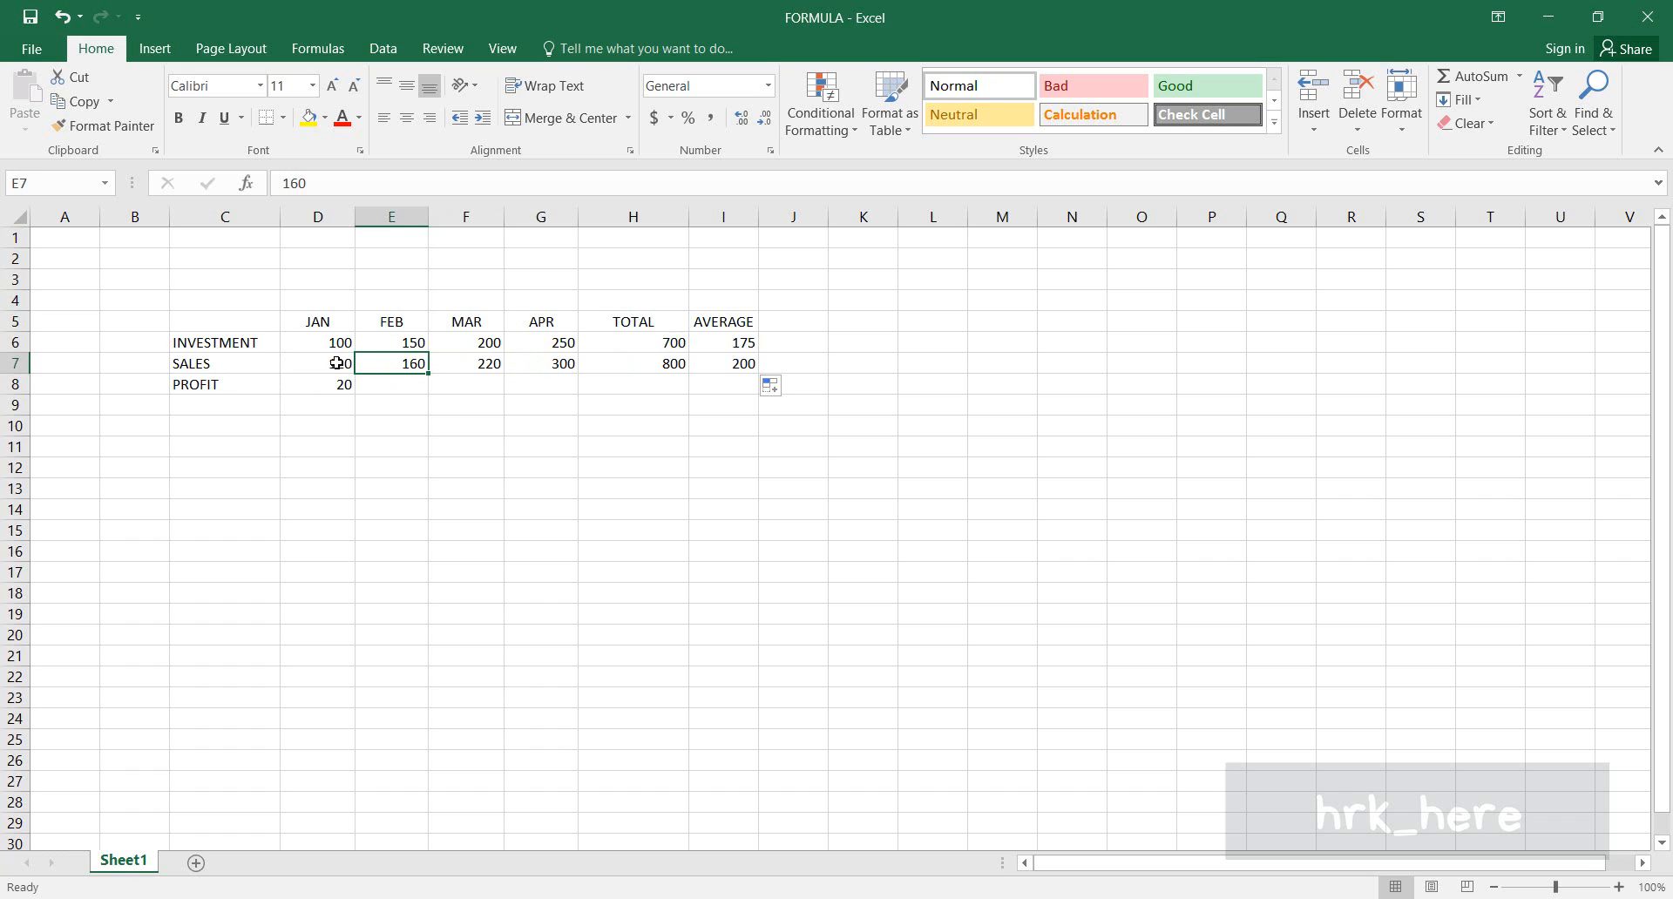
click(723, 364)
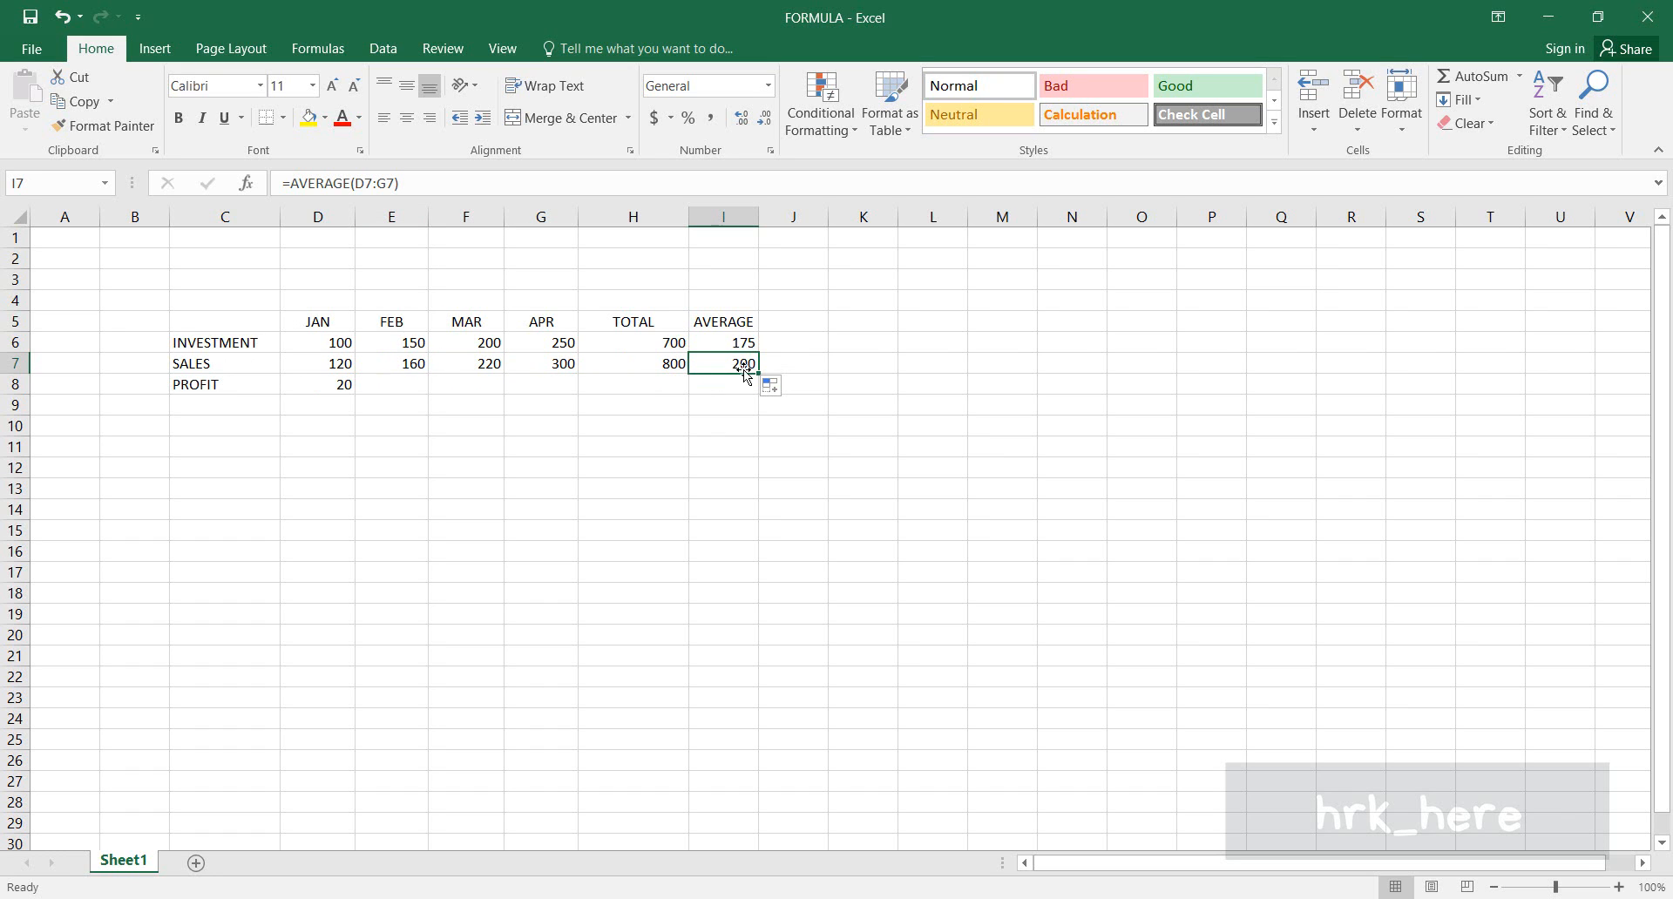
click(734, 407)
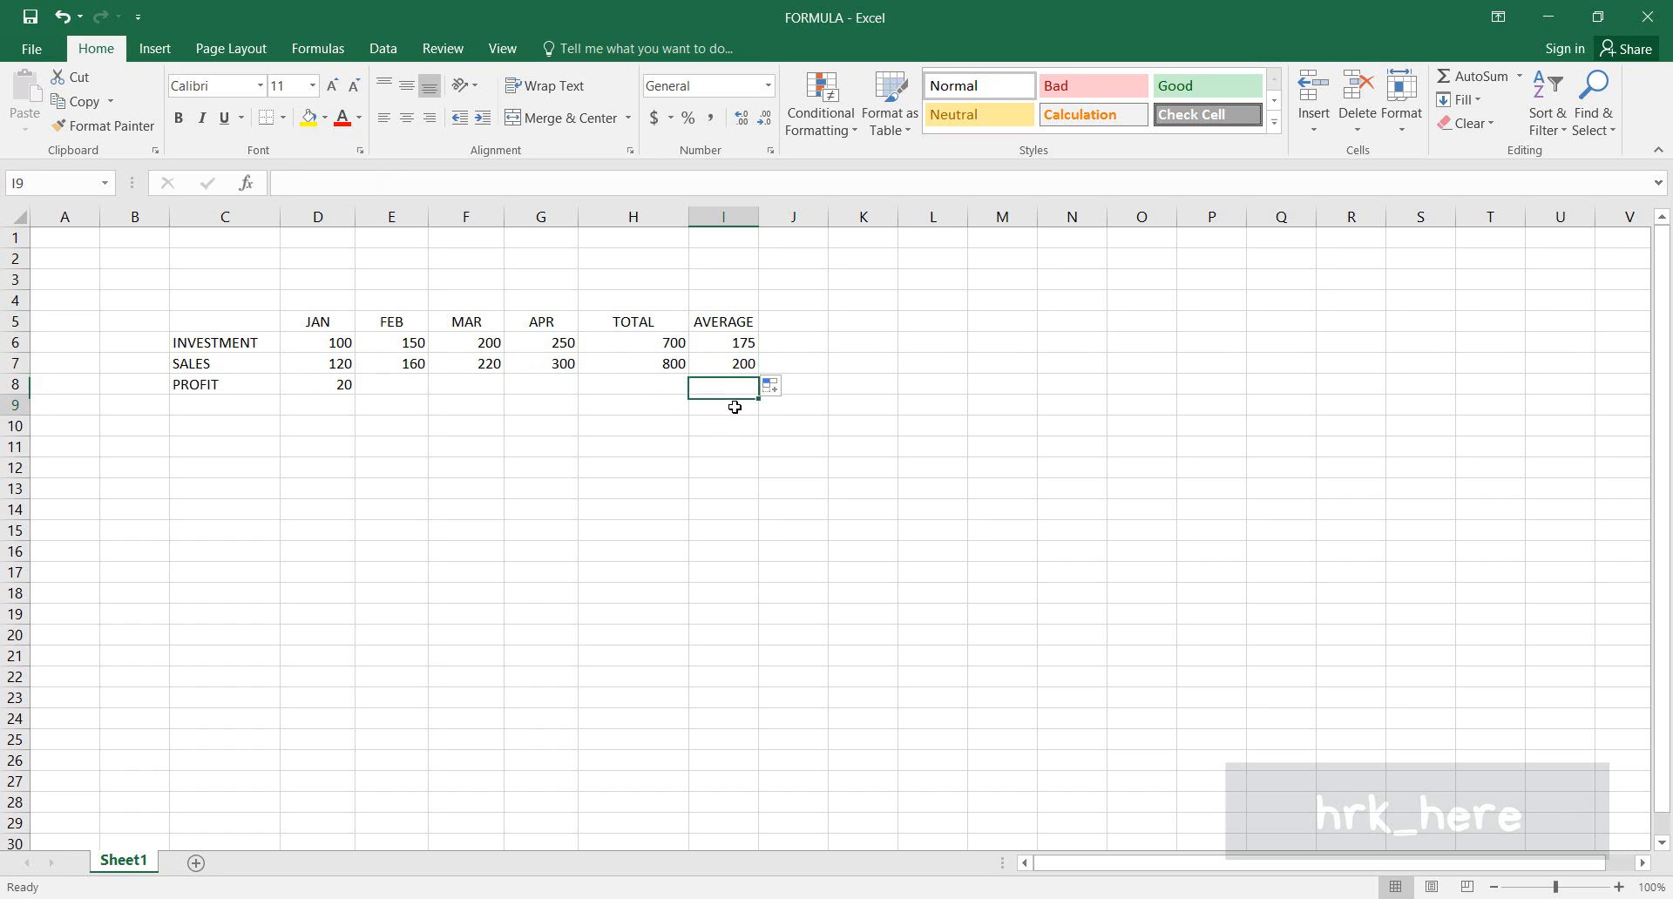
click(737, 364)
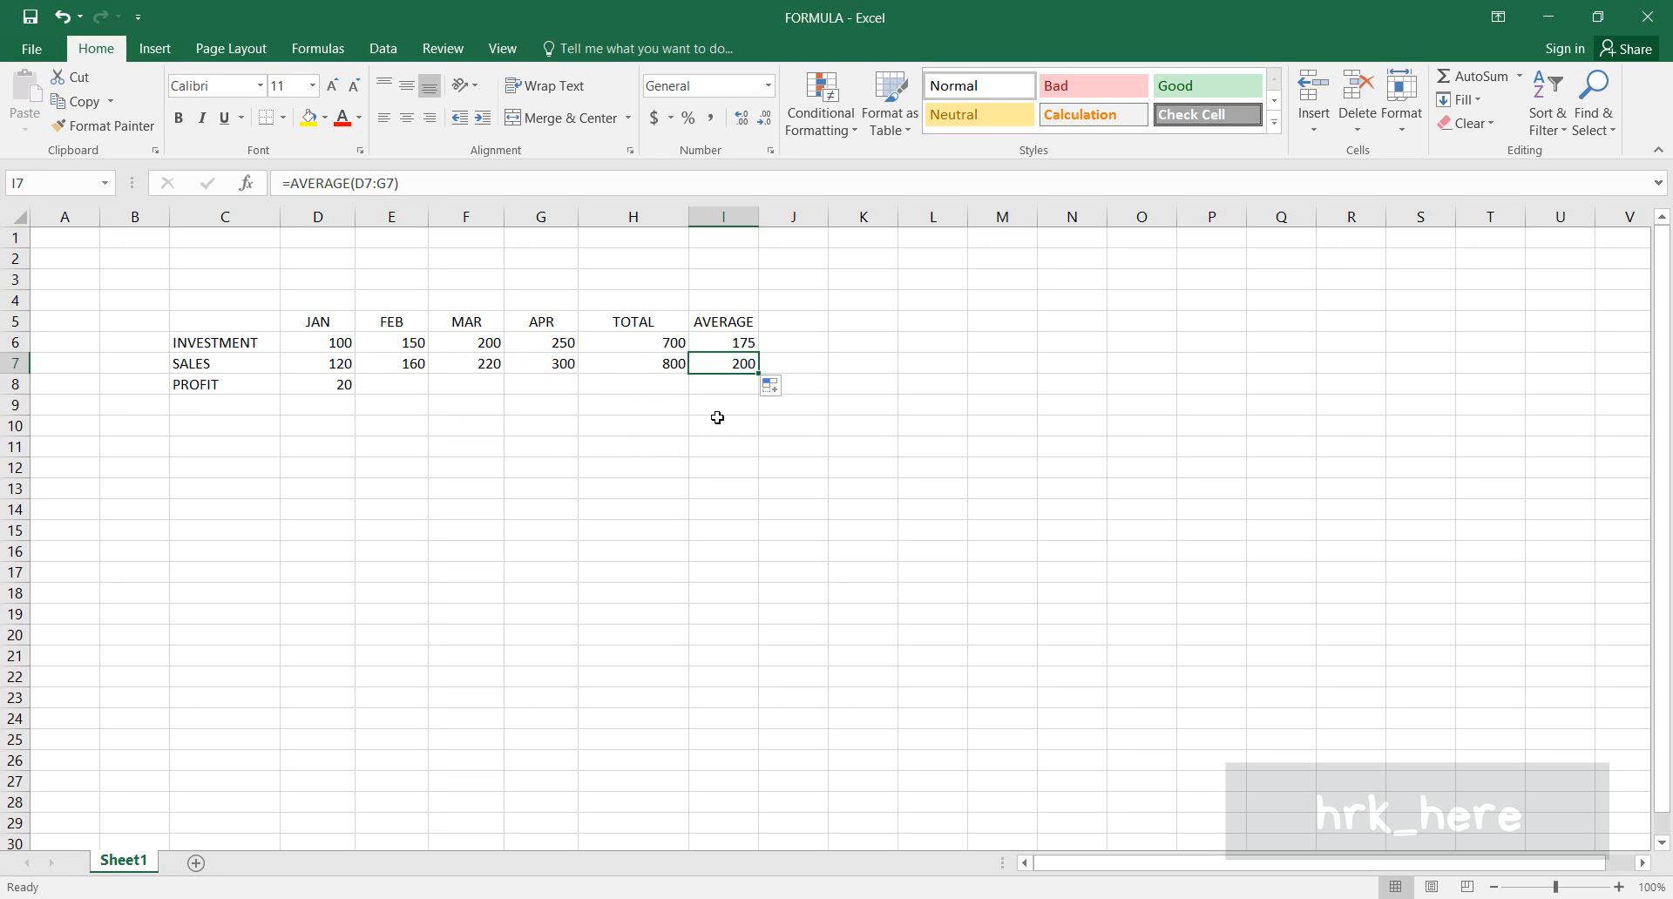
Fill the January PROFIT formula from D8 across to G8 for February, March and April.
click(392, 387)
click(452, 387)
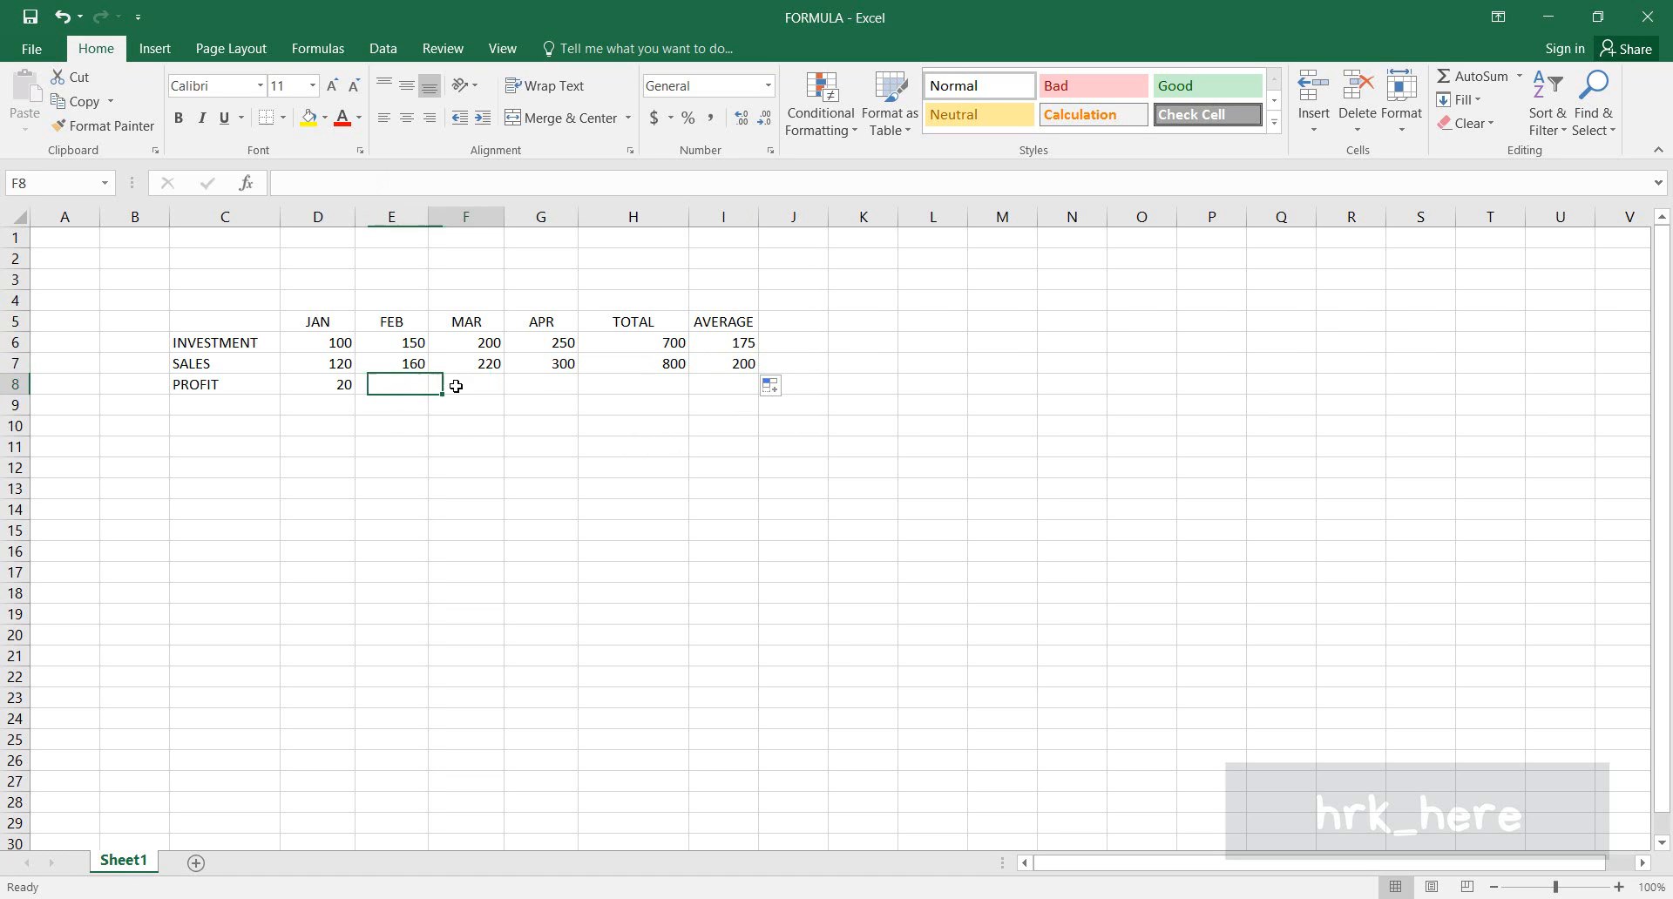
click(549, 384)
click(438, 484)
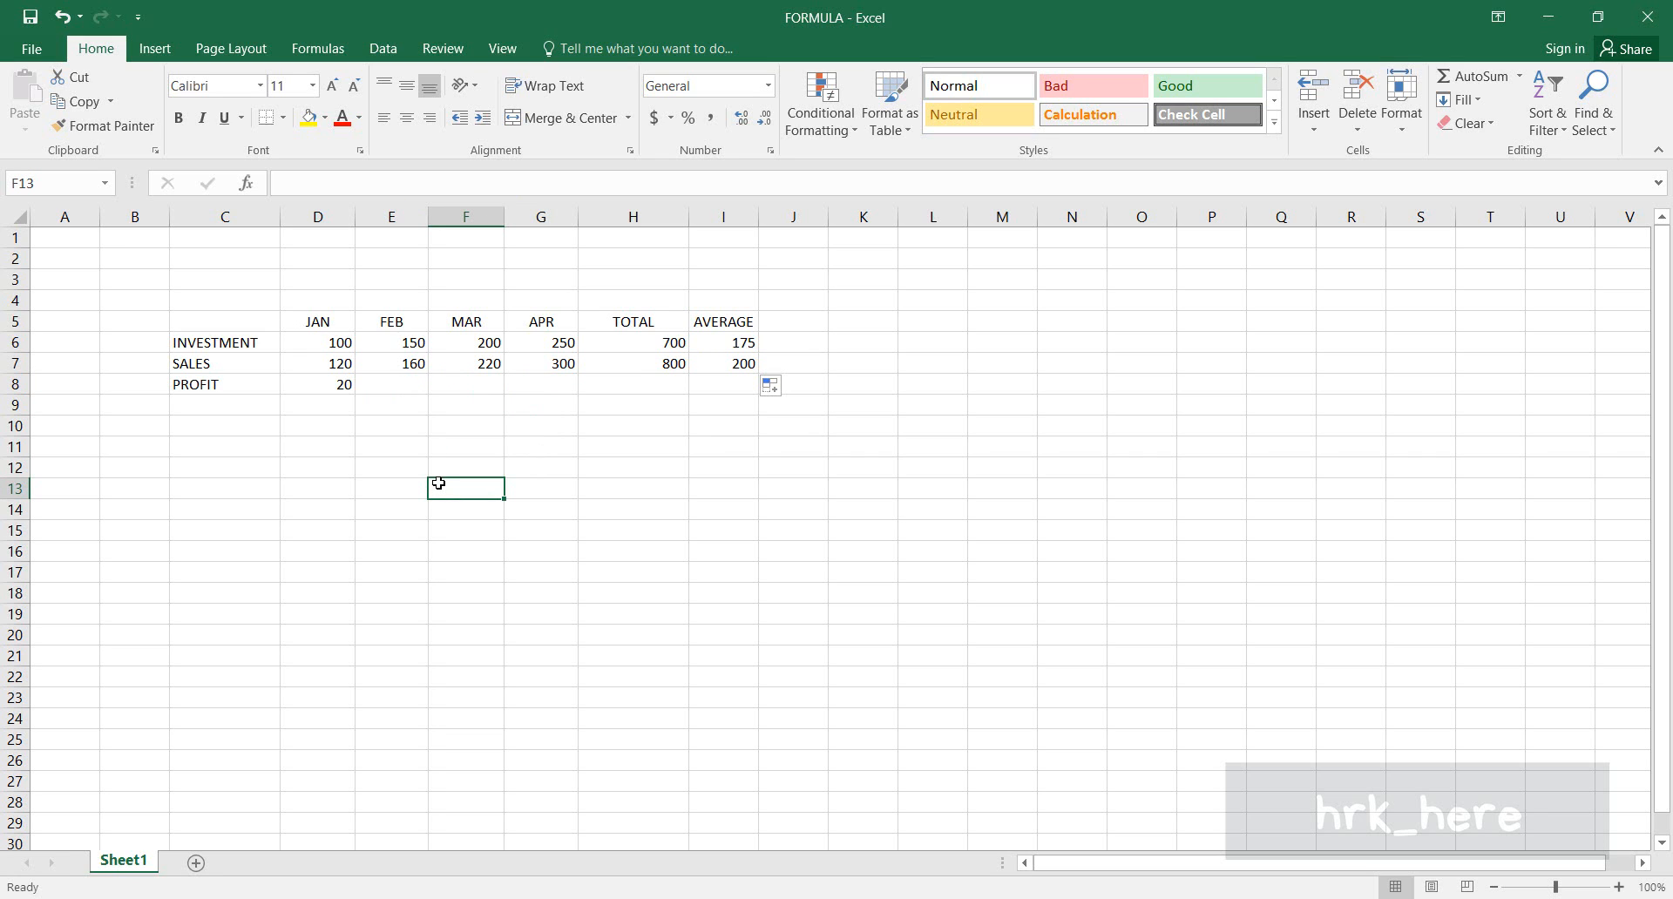
click(337, 380)
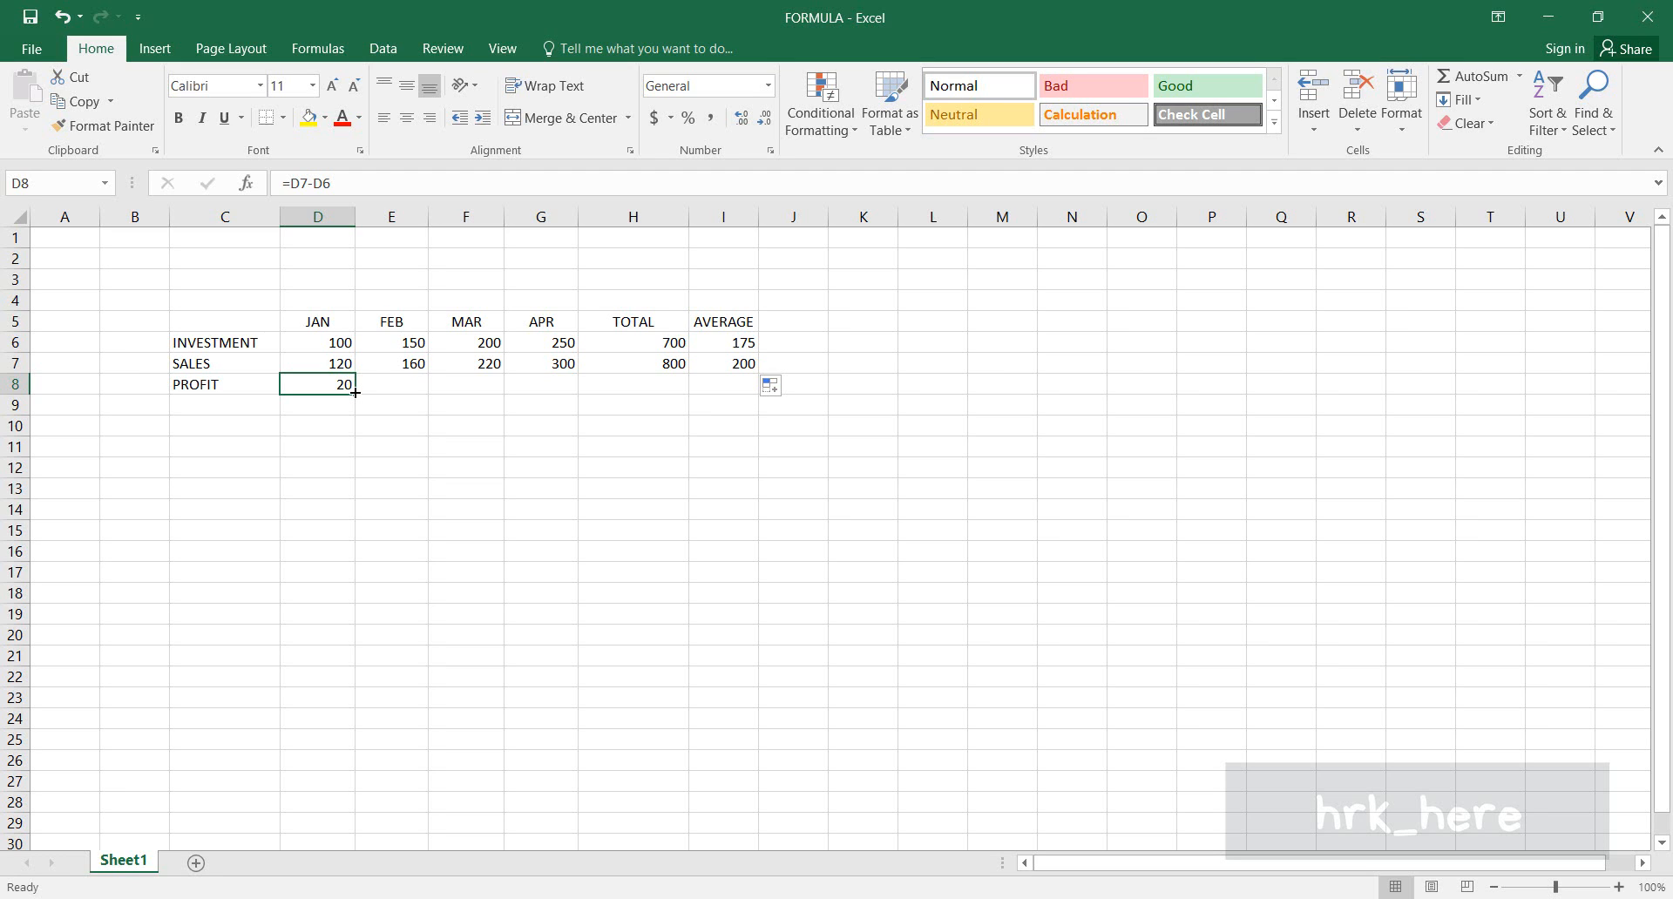
drag(355, 393, 564, 391)
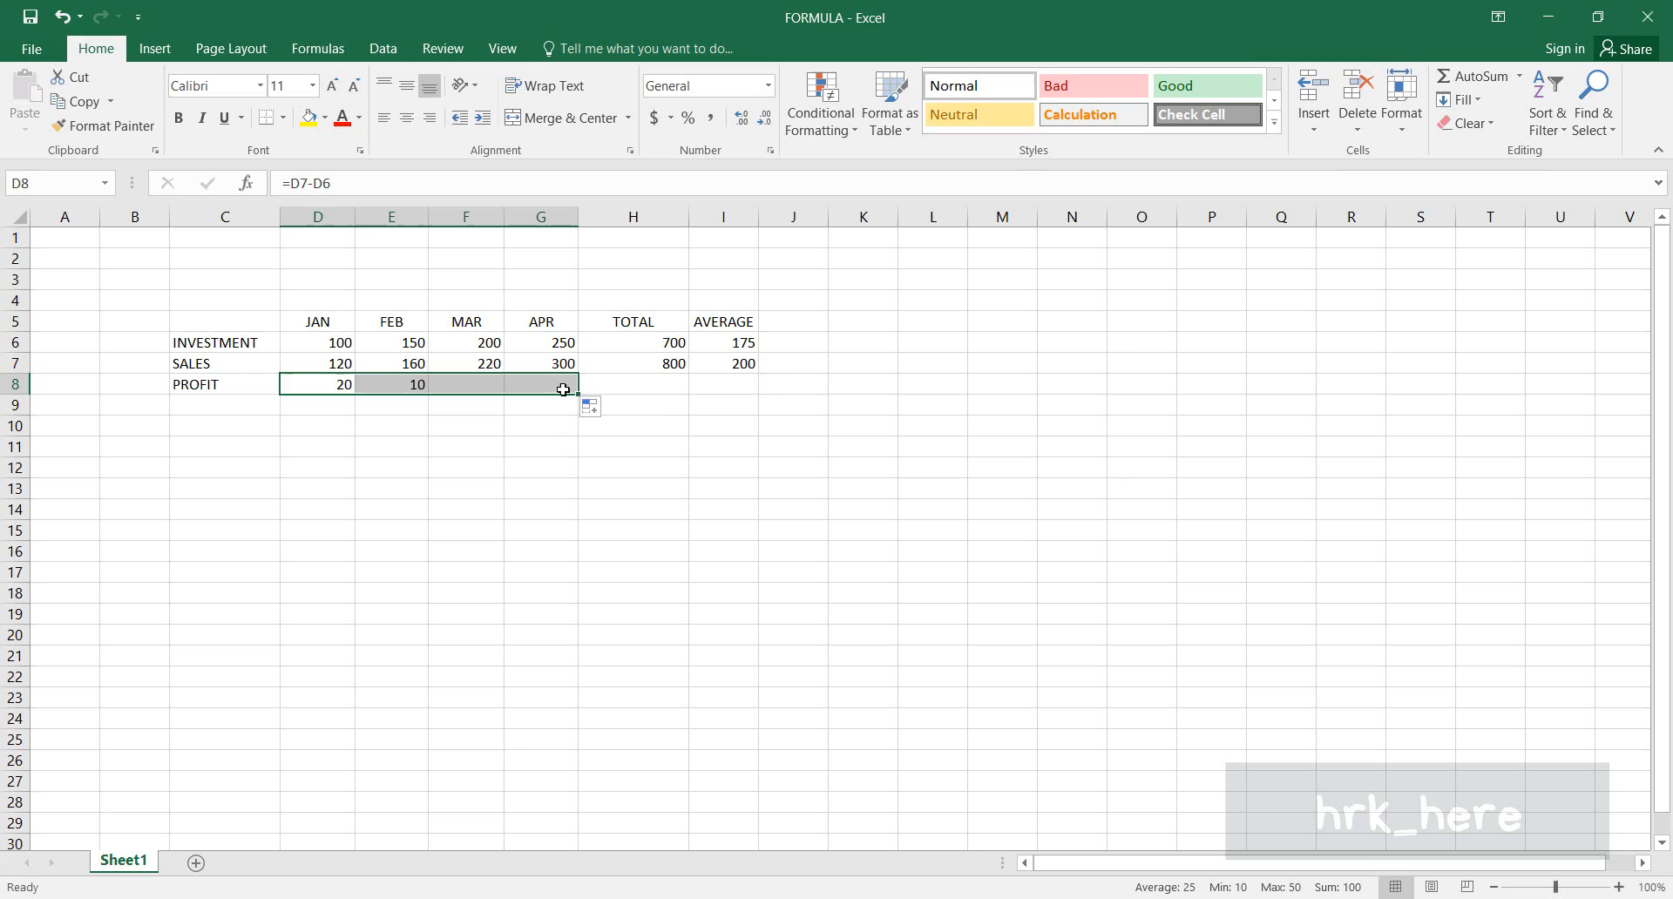
click(531, 471)
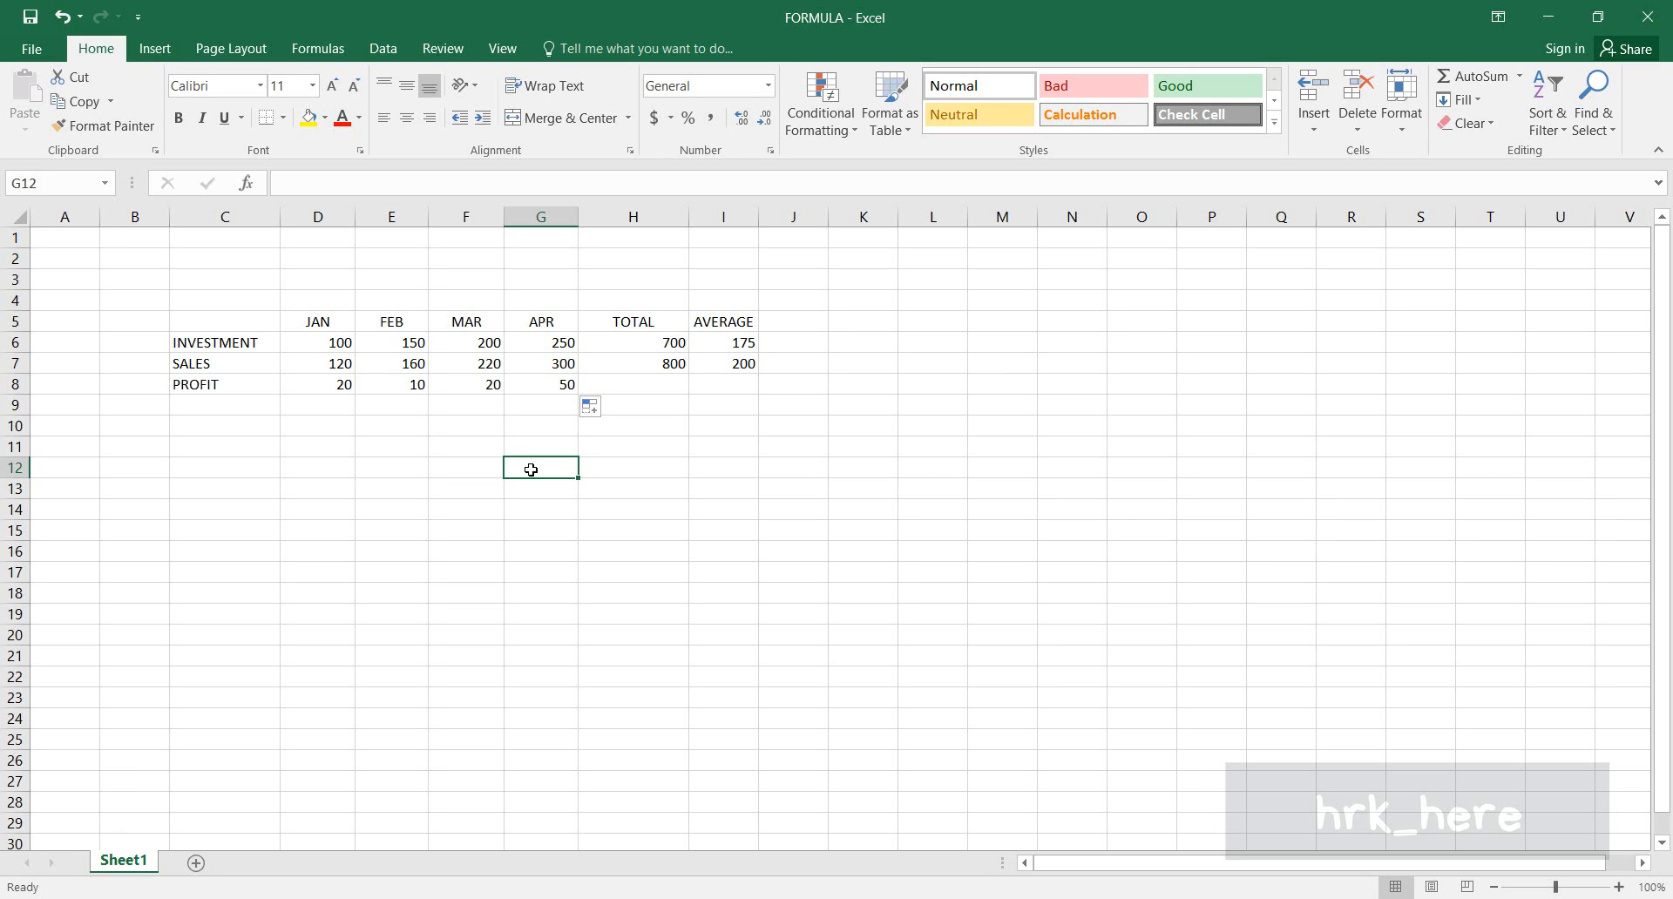
Fill the SALES row's TOTAL and AVERAGE formulas from H7 and I7 down to the PROFIT row in H8 and I8.
click(632, 384)
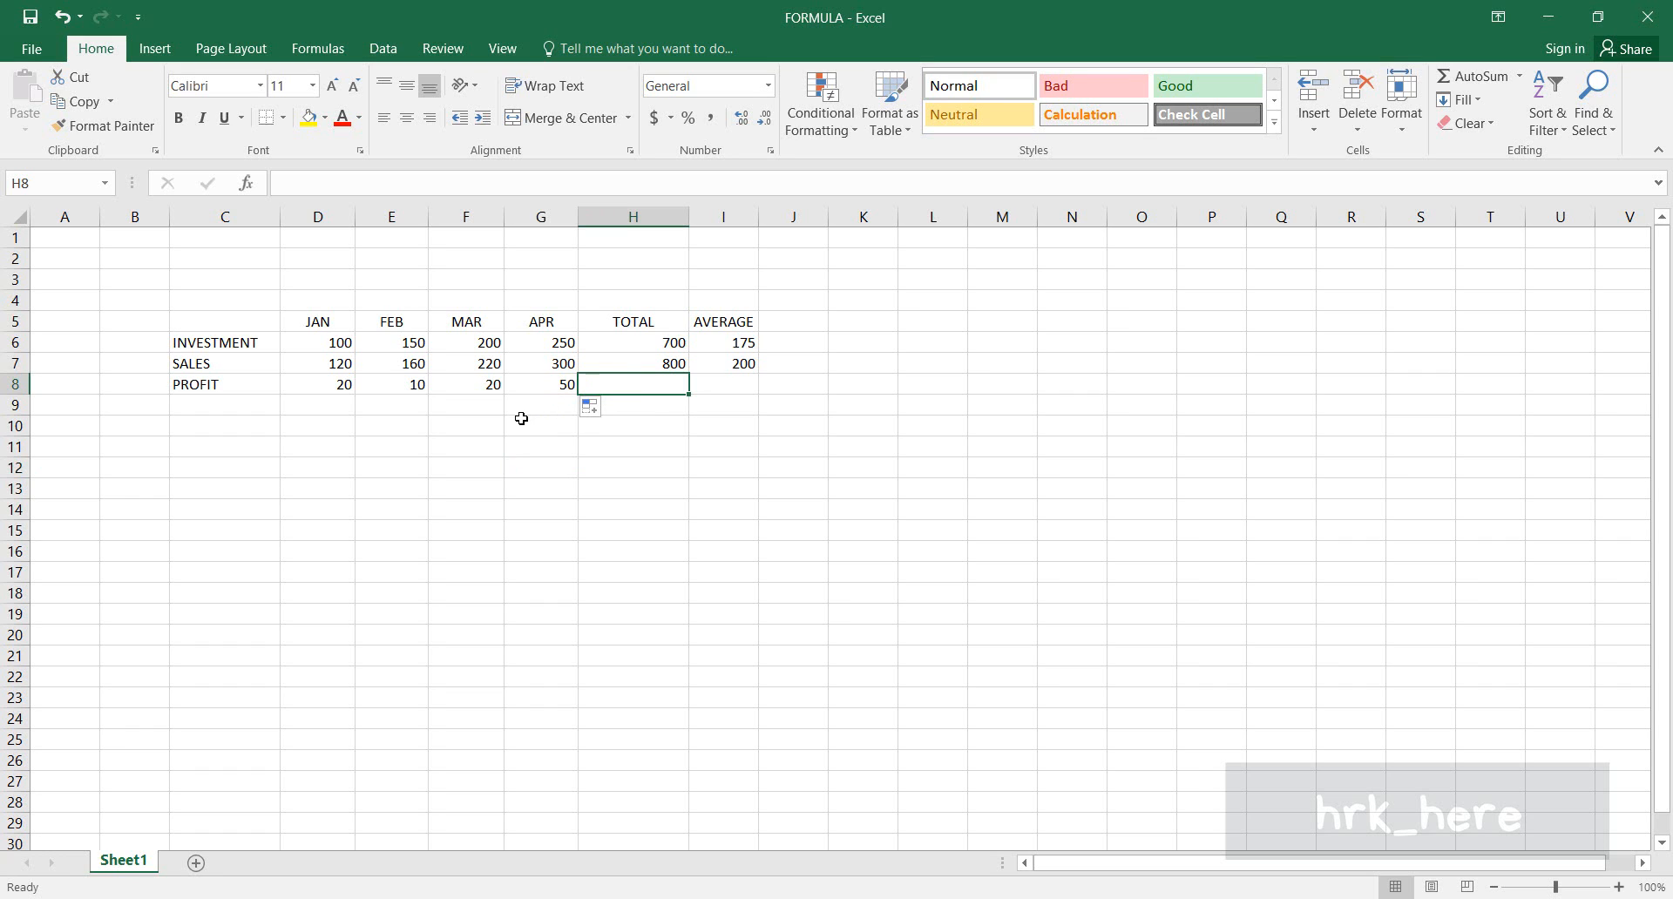
click(645, 366)
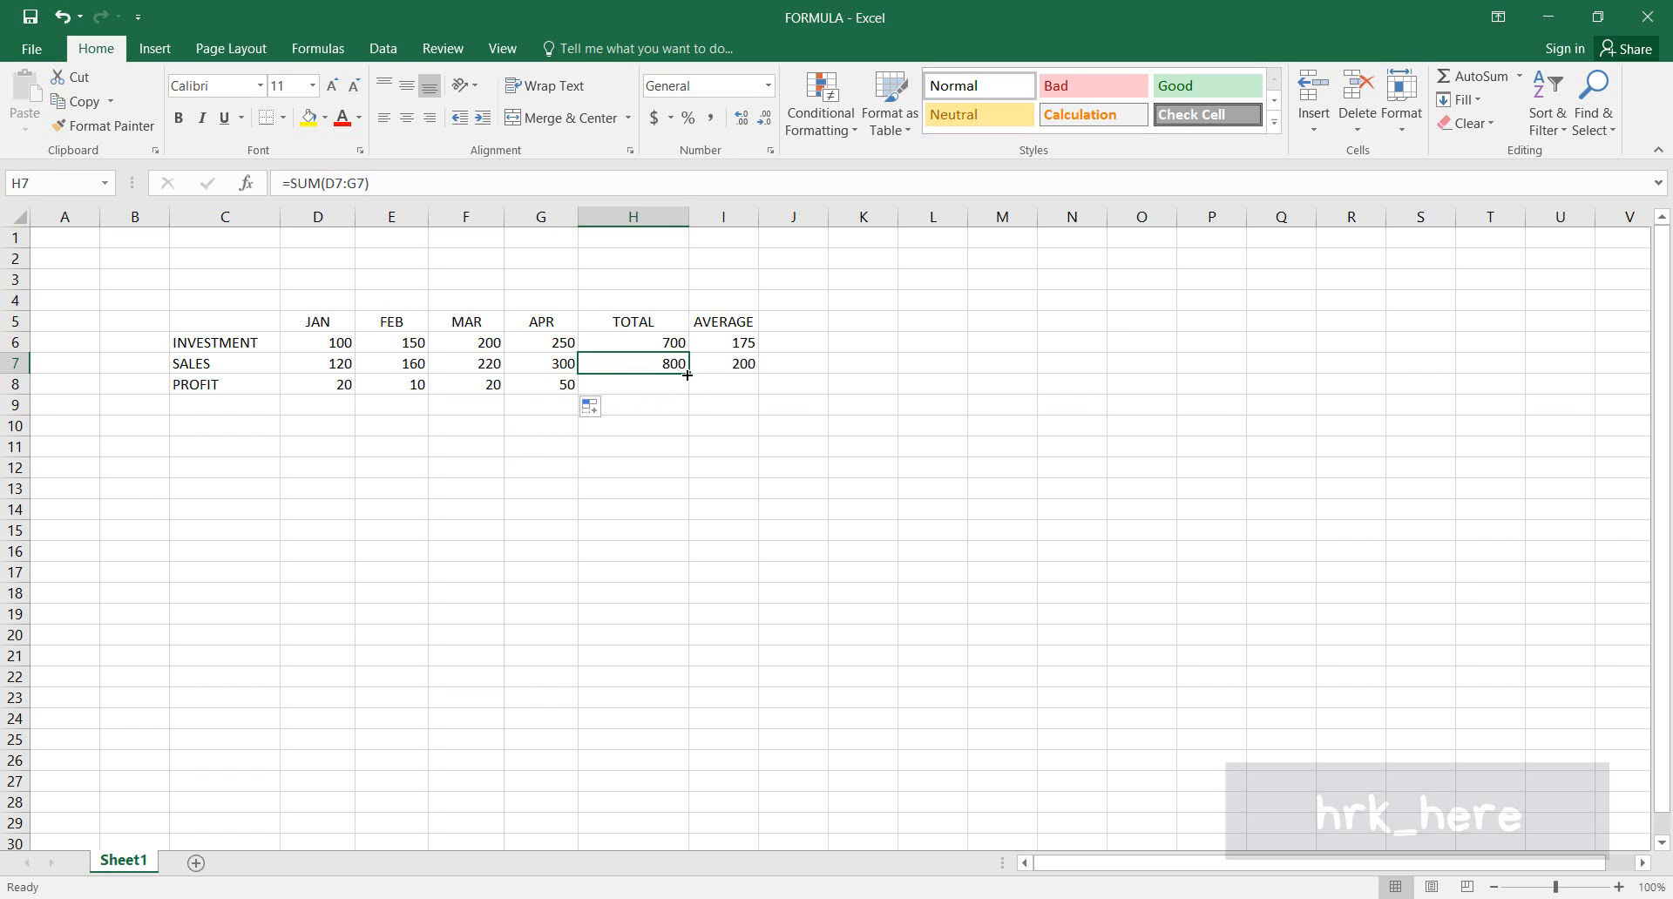
drag(687, 375, 759, 394)
click(717, 475)
click(740, 364)
click(748, 505)
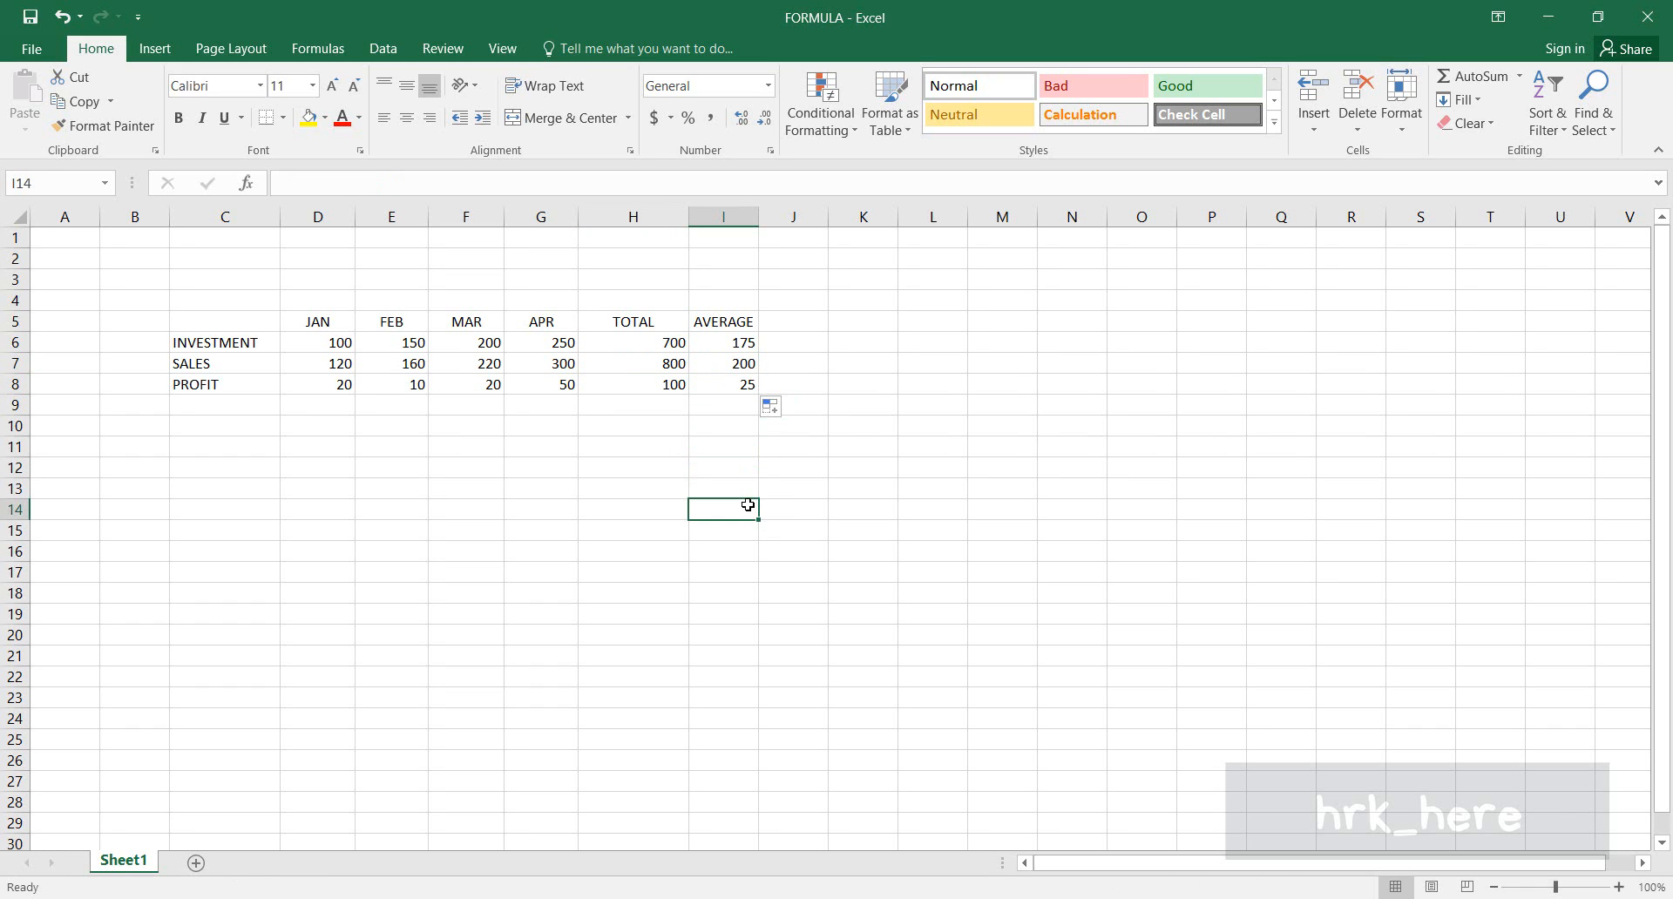